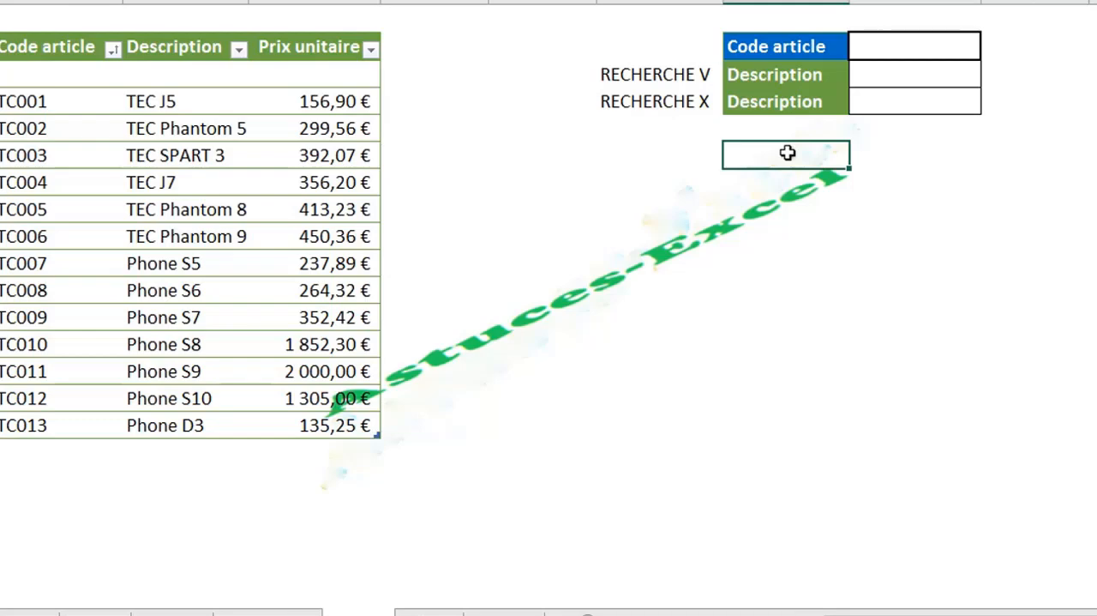
pyautogui.click(560, 524)
pyautogui.click(614, 335)
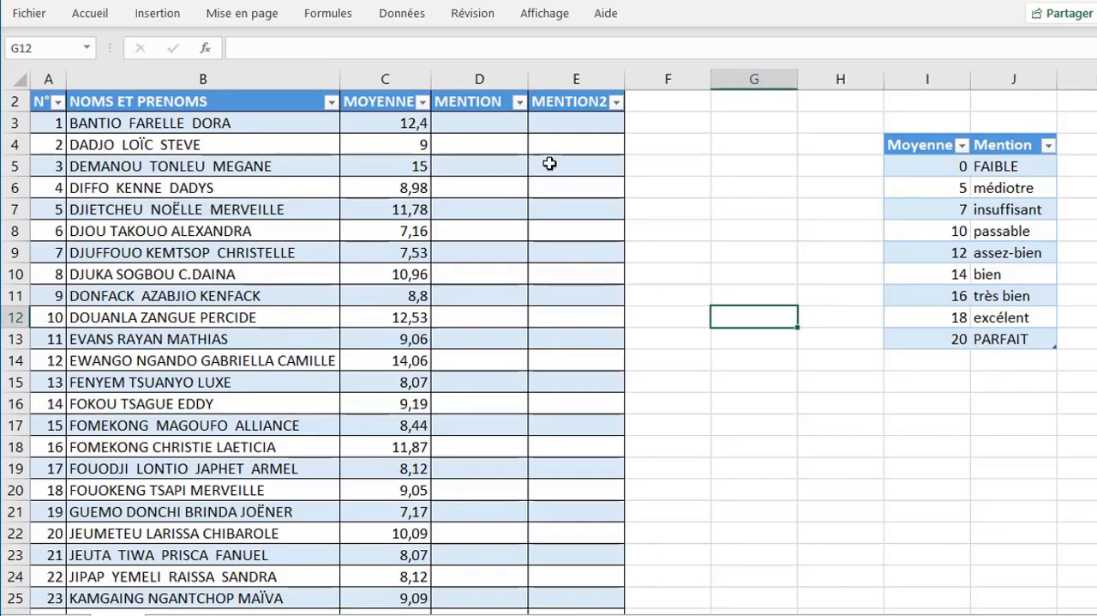
# - Start a RECHERCHEV formula in the first MENTION cell, D3, with the same row's MOYENNE as the lookup value
pyautogui.click(471, 133)
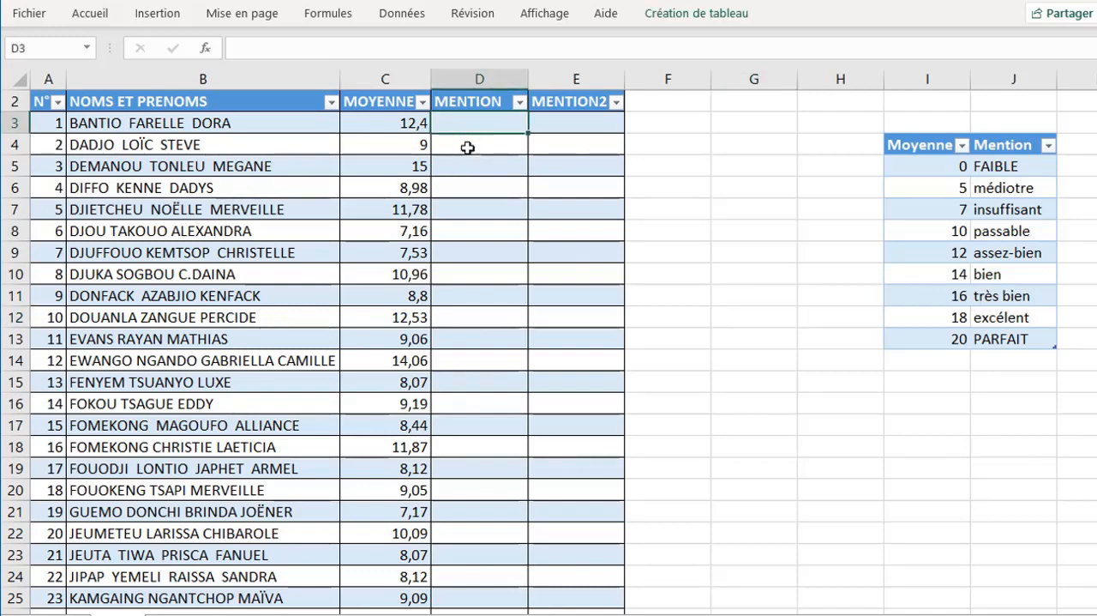
pyautogui.click(467, 147)
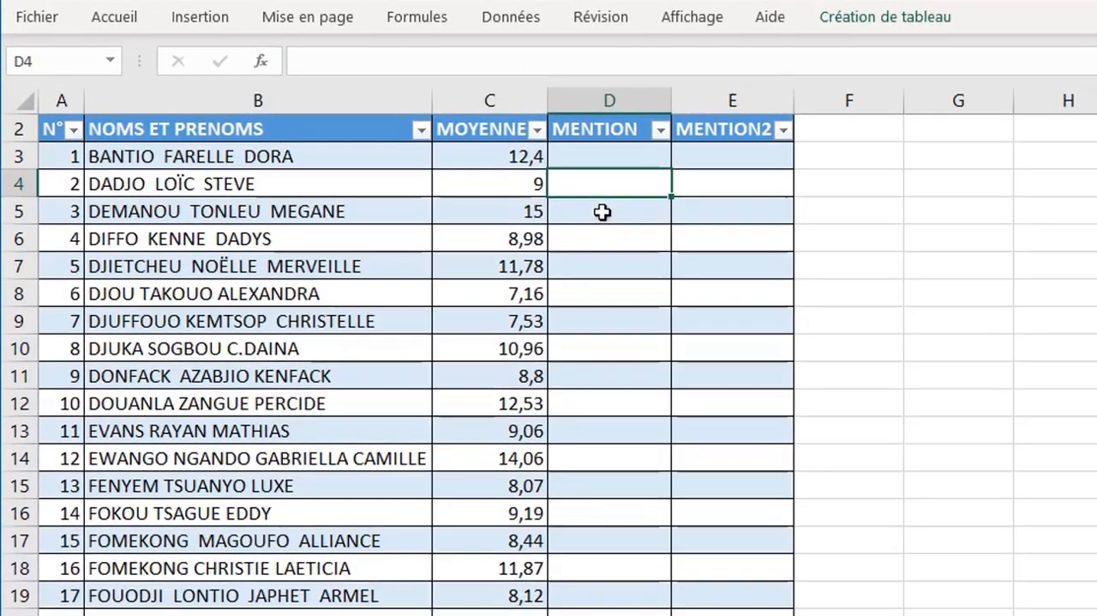
pyautogui.click(597, 157)
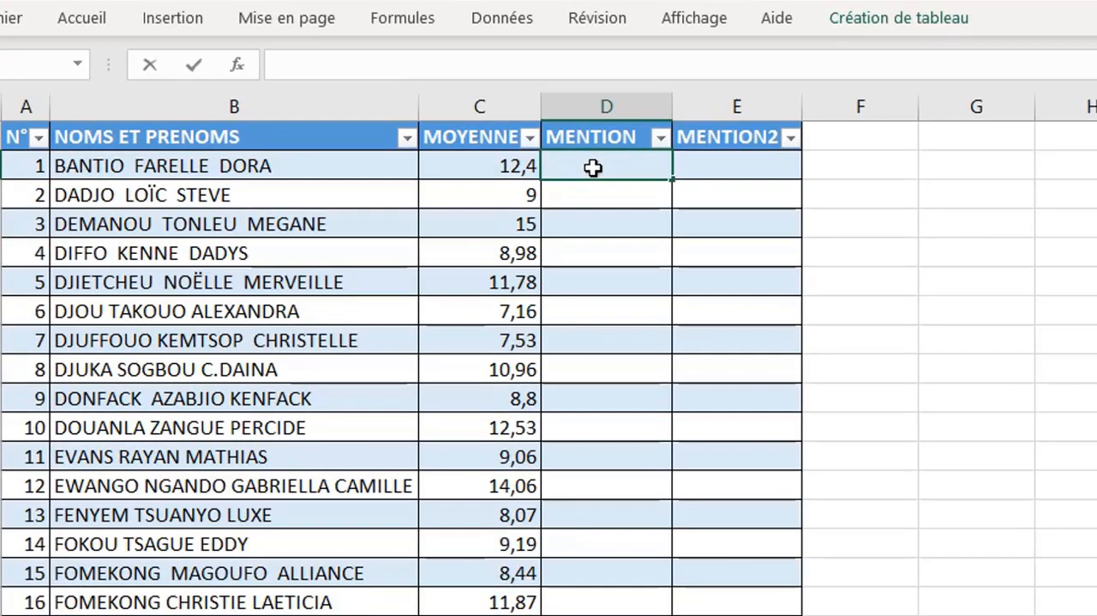
pyautogui.write('=')
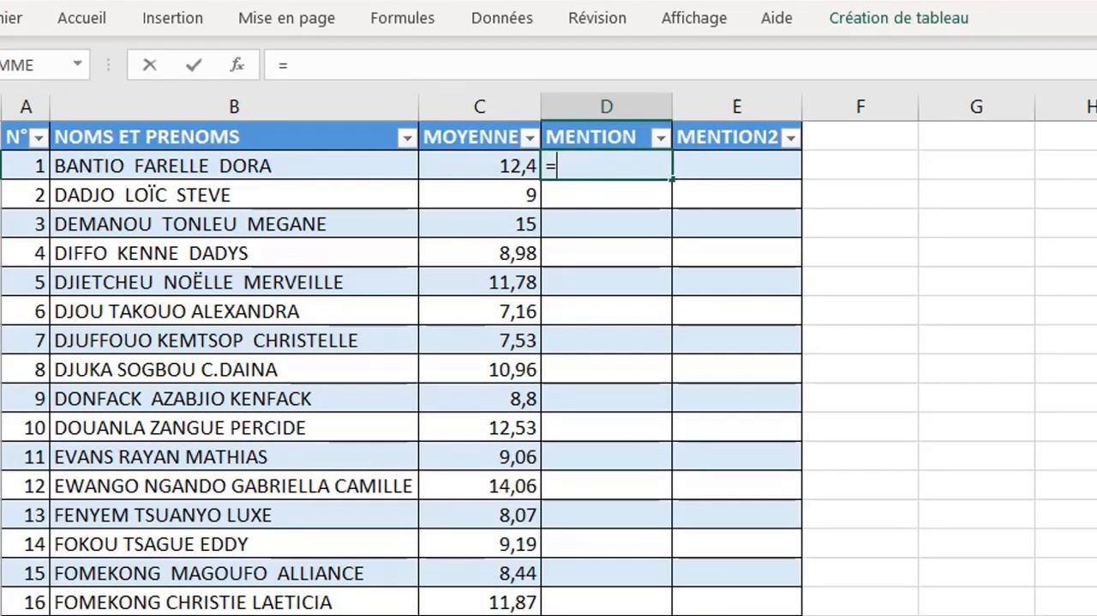
pyautogui.scroll(1, 598, 157)
pyautogui.write('RECHERCHEV(')
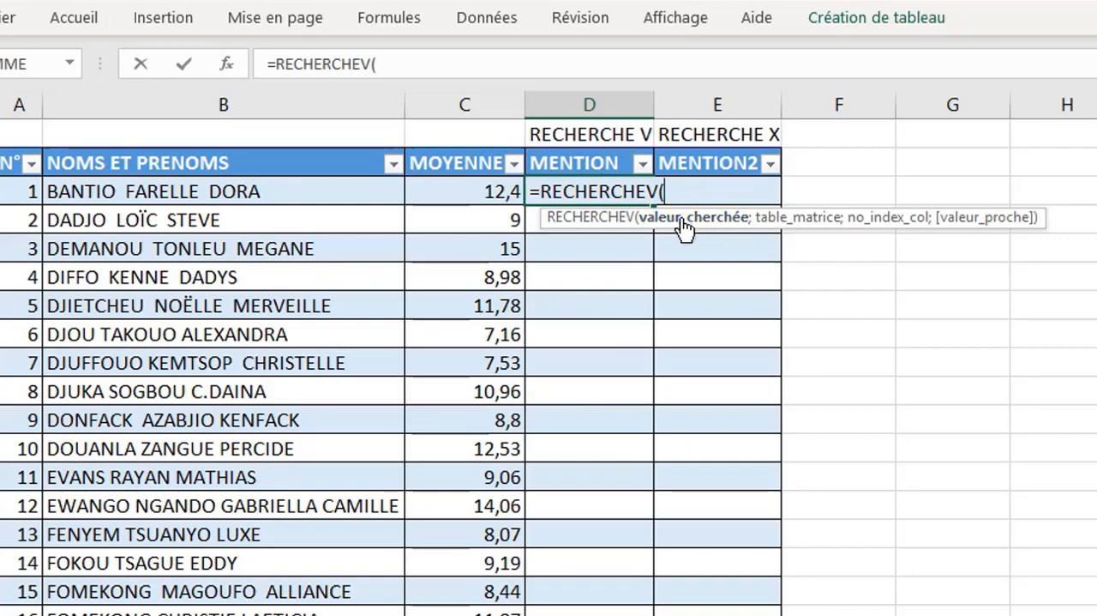
pyautogui.click(482, 194)
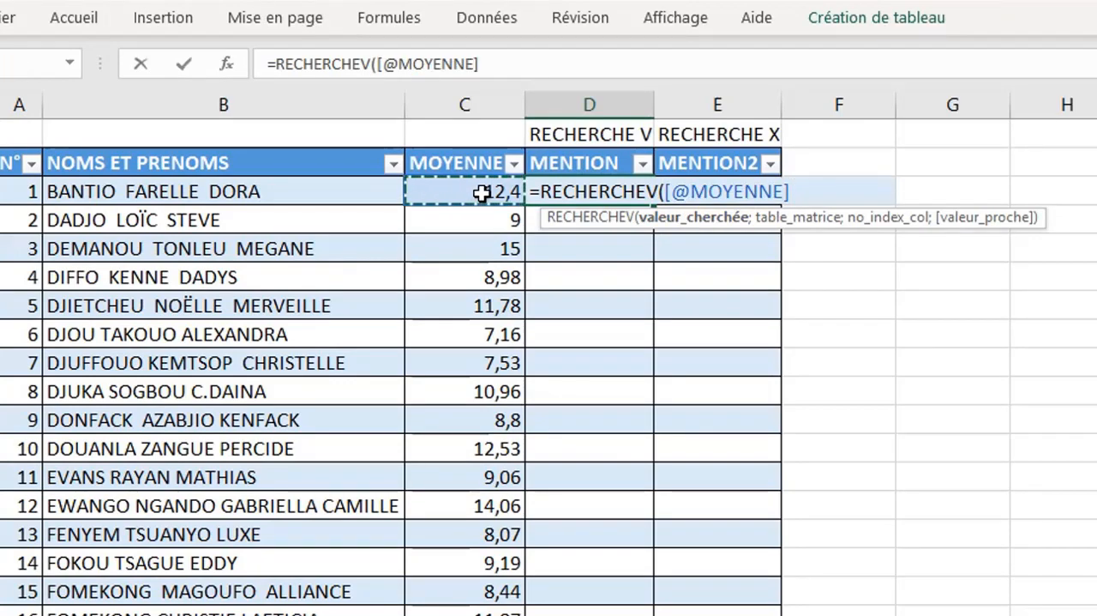
pyautogui.write(';')
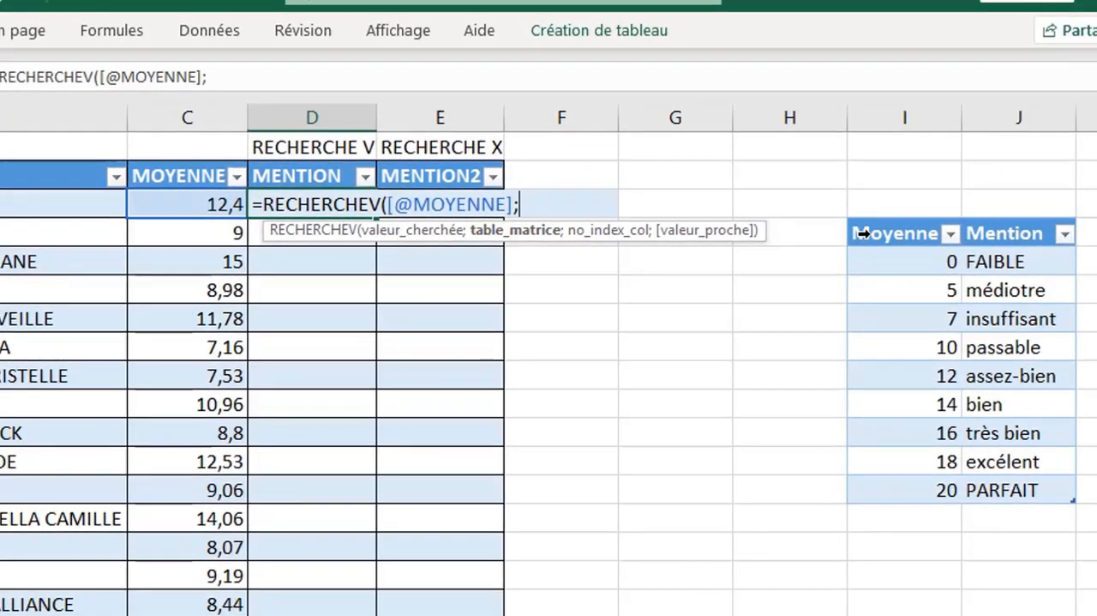
# - Complete the RECHERCHEV formula with the whole Moyenne/Mention table including headers, column index 2 and approximate match VRAI
pyautogui.moveTo(864, 232); pyautogui.dragTo(1040, 491)
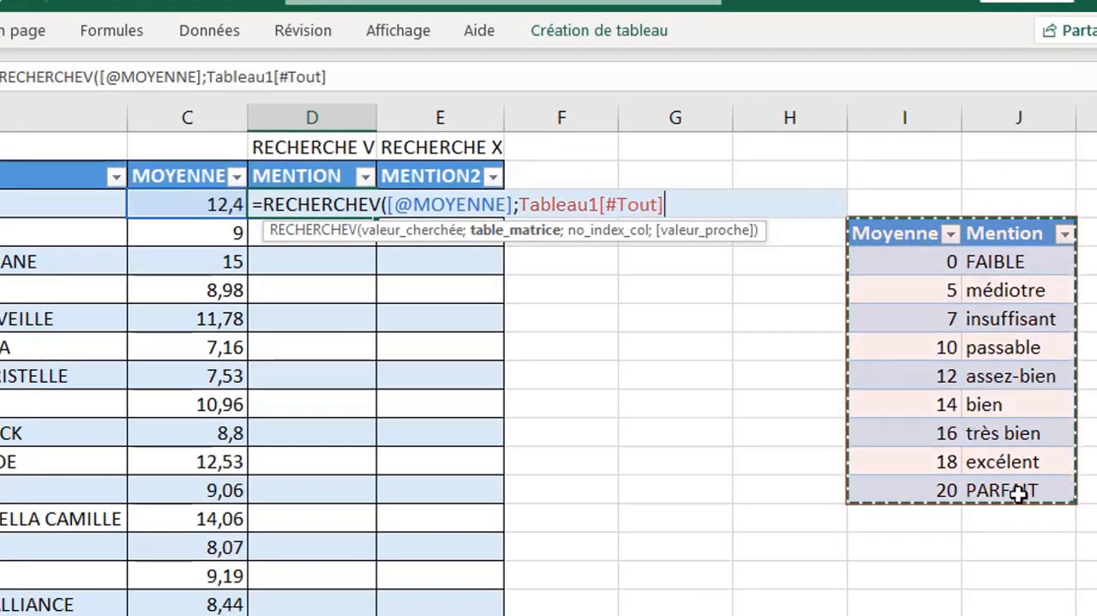
pyautogui.write(';2')
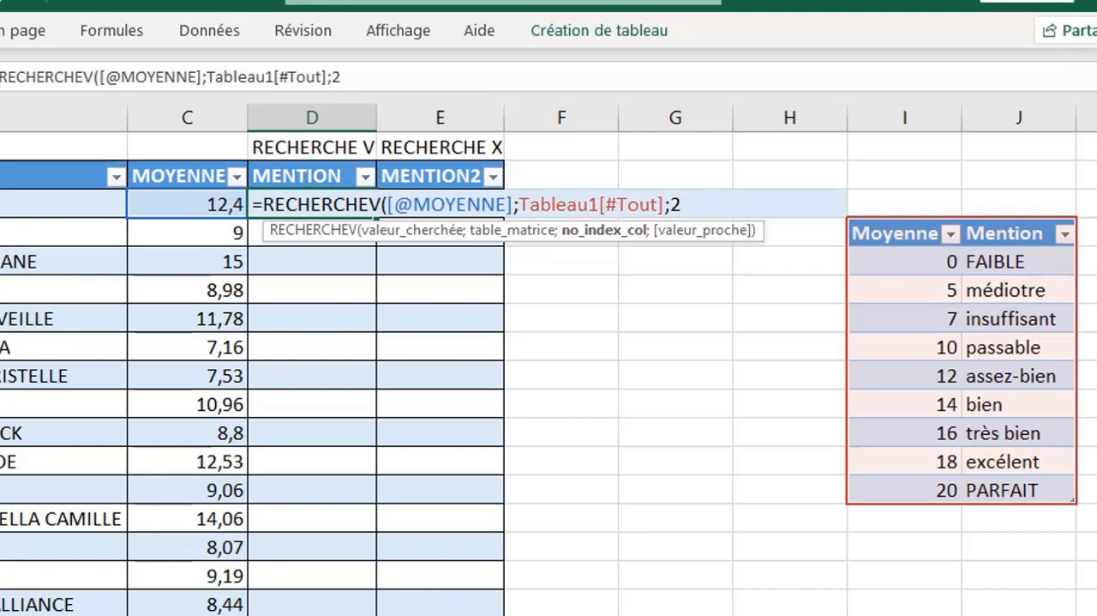
pyautogui.write(';')
pyautogui.doubleClick(767, 249)
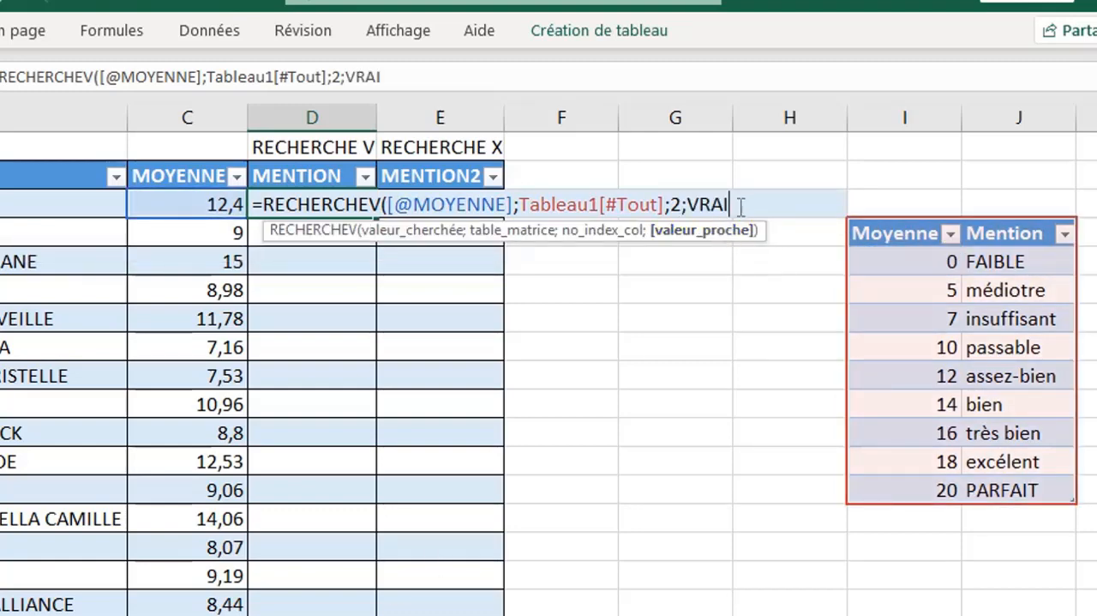
pyautogui.write(')')
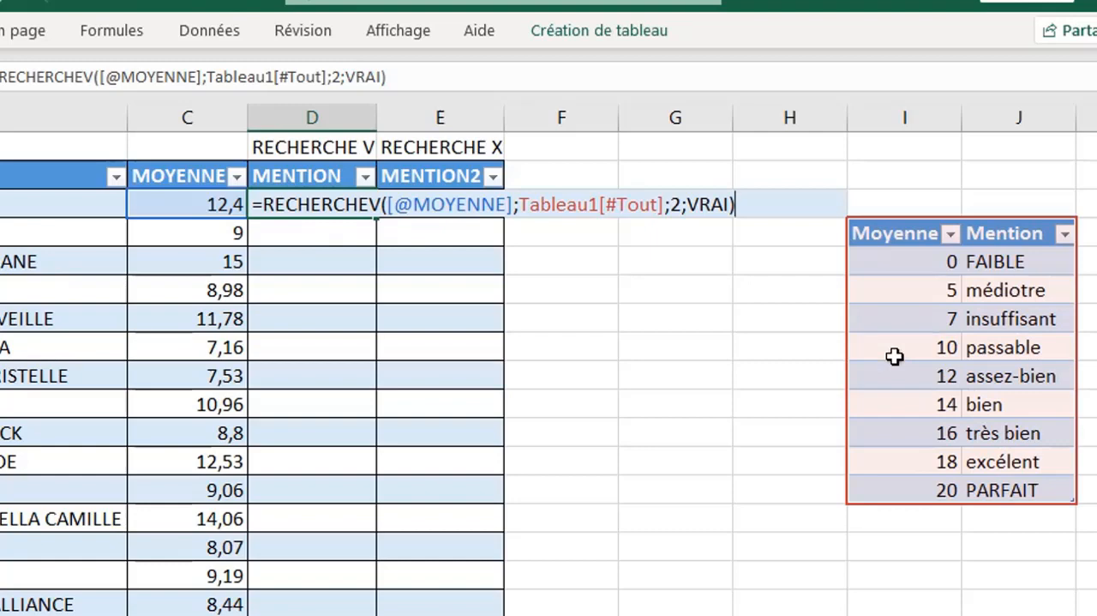
pyautogui.press('Return')
# - Start a RECHERCHEX formula in the first MENTION2 cell, E3, with the same row's MOYENNE as the lookup value
pyautogui.click(432, 201)
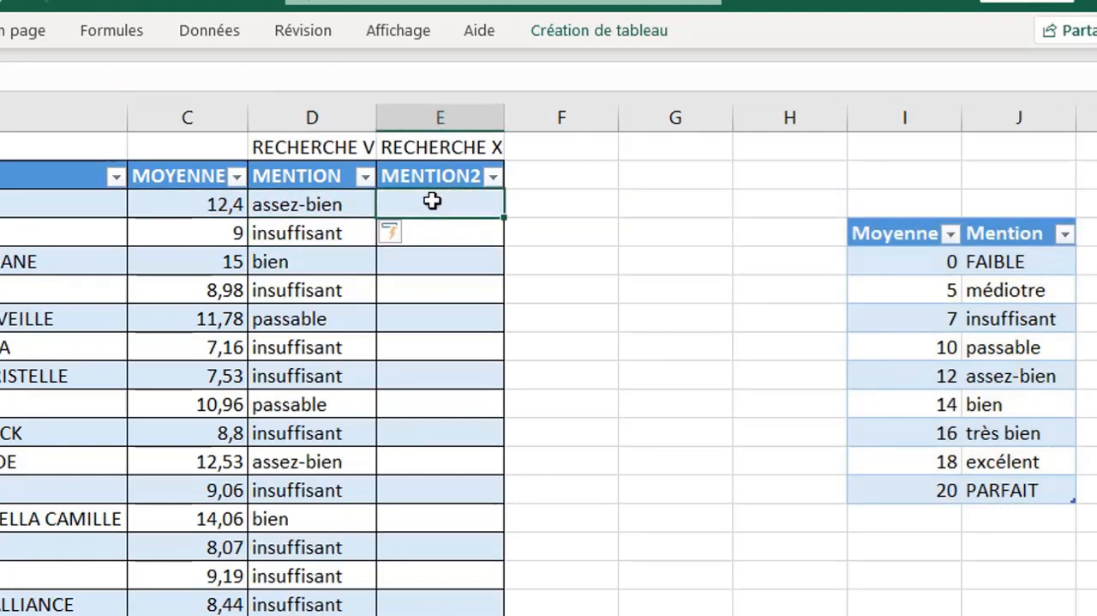
pyautogui.write('=')
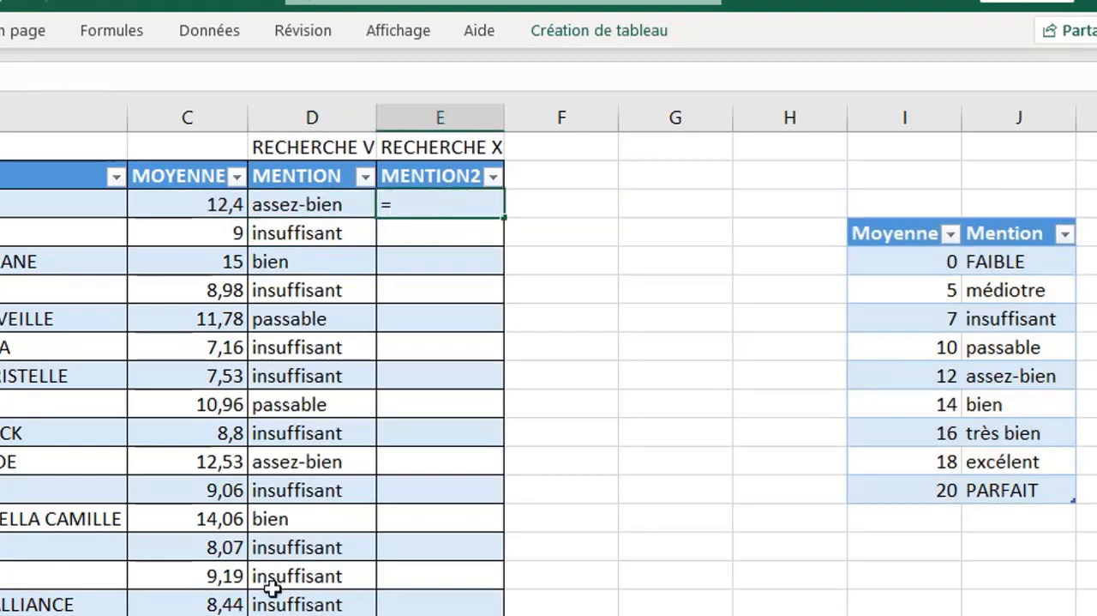
pyautogui.write('r')
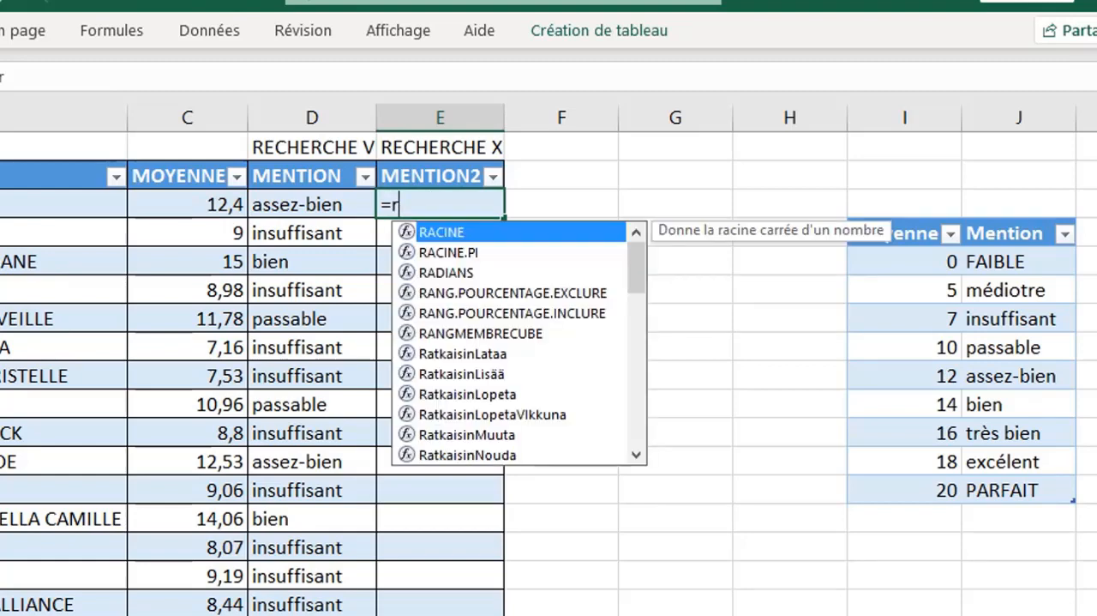
pyautogui.write('e')
pyautogui.doubleClick(495, 292)
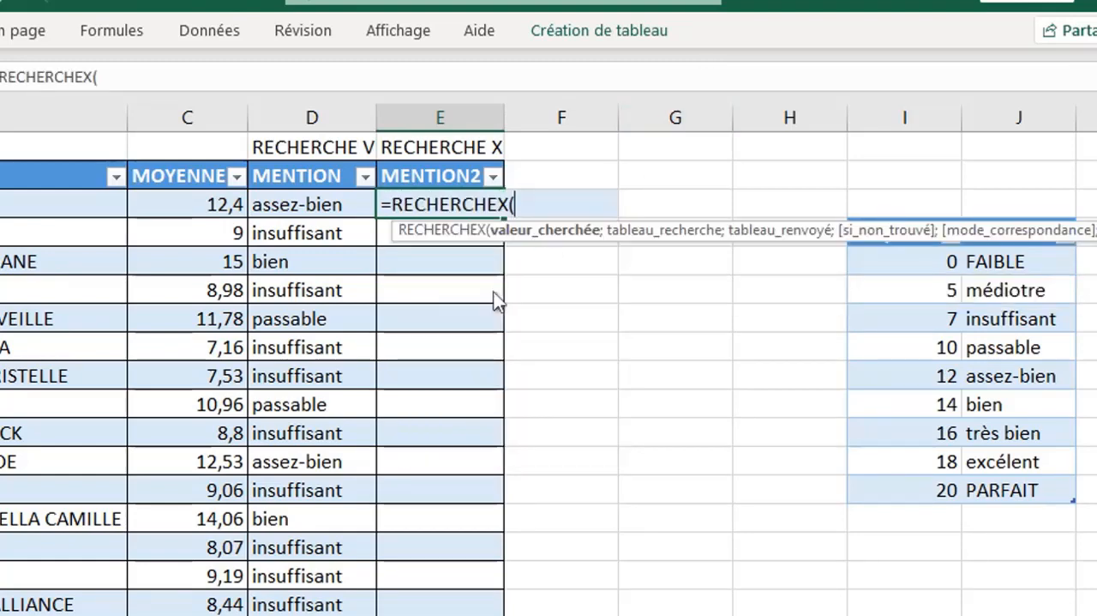
pyautogui.click(228, 202)
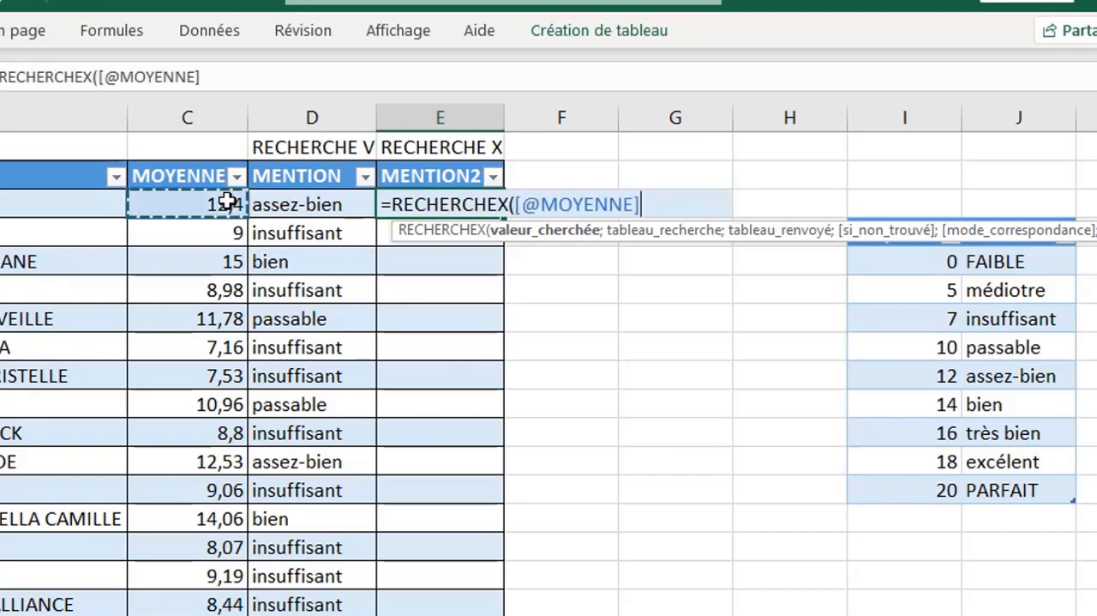
pyautogui.write(';')
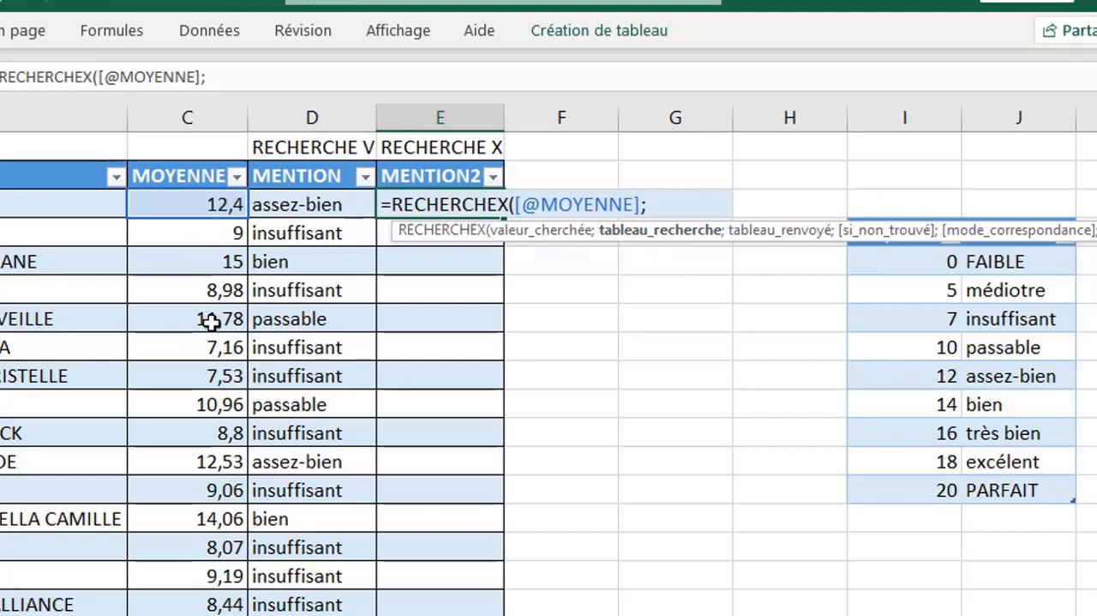
# - Give RECHERCHEX the grade table's Moyenne column as the lookup array and its Mention column as the return array
pyautogui.click(910, 214)
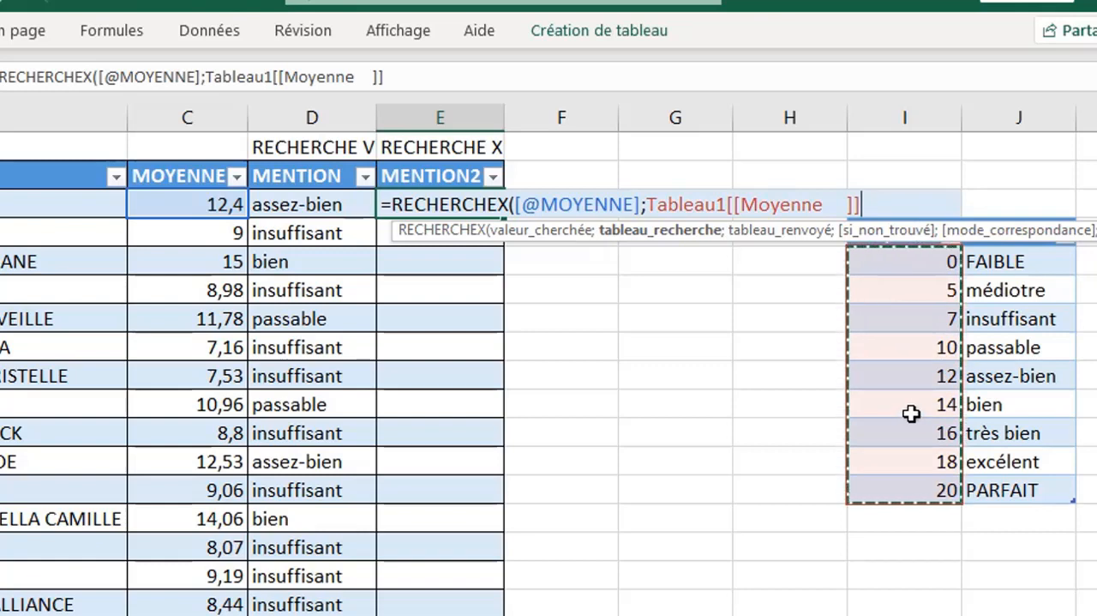
pyautogui.write(';')
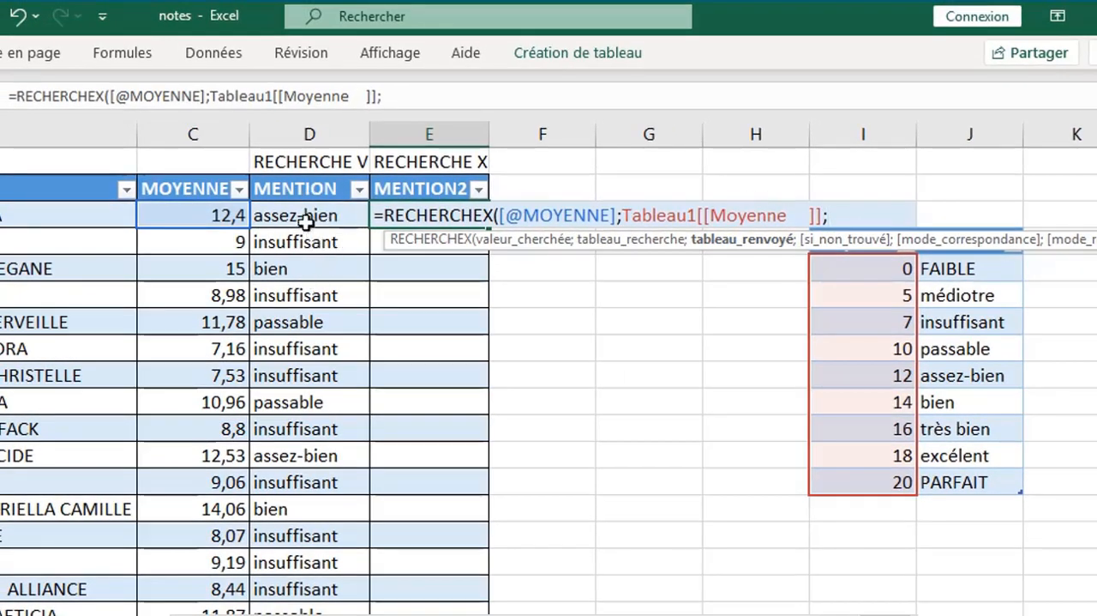
pyautogui.click(968, 223)
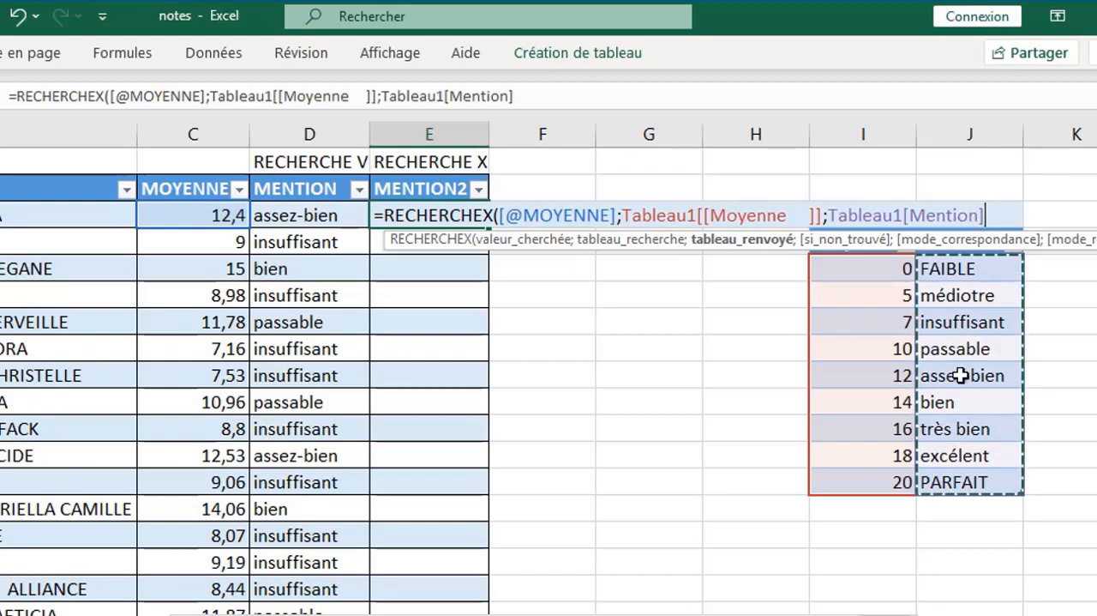
pyautogui.write(';')
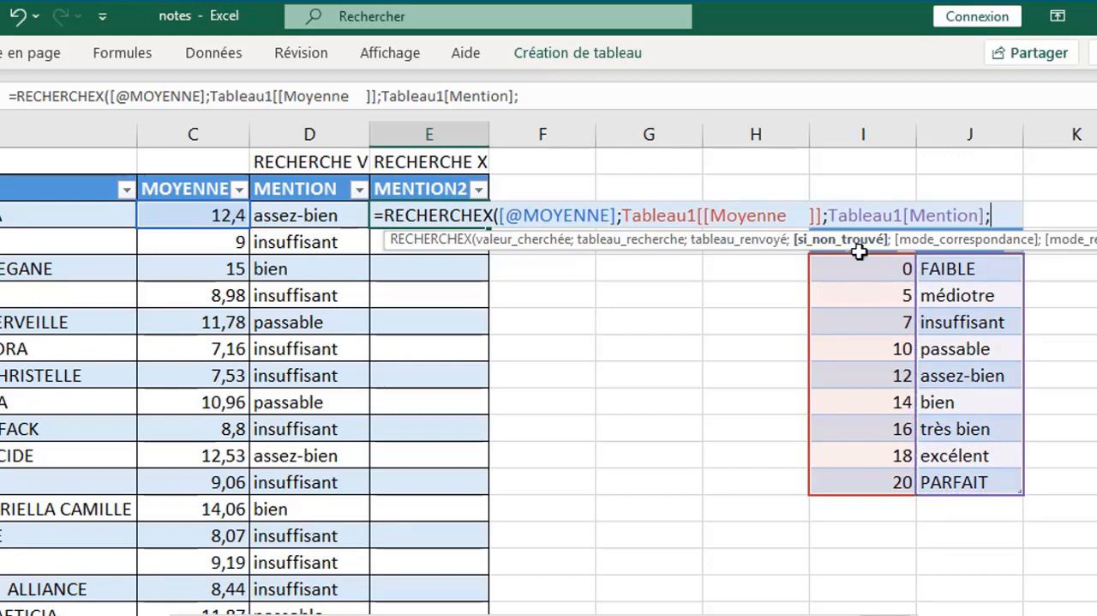
pyautogui.write(';')
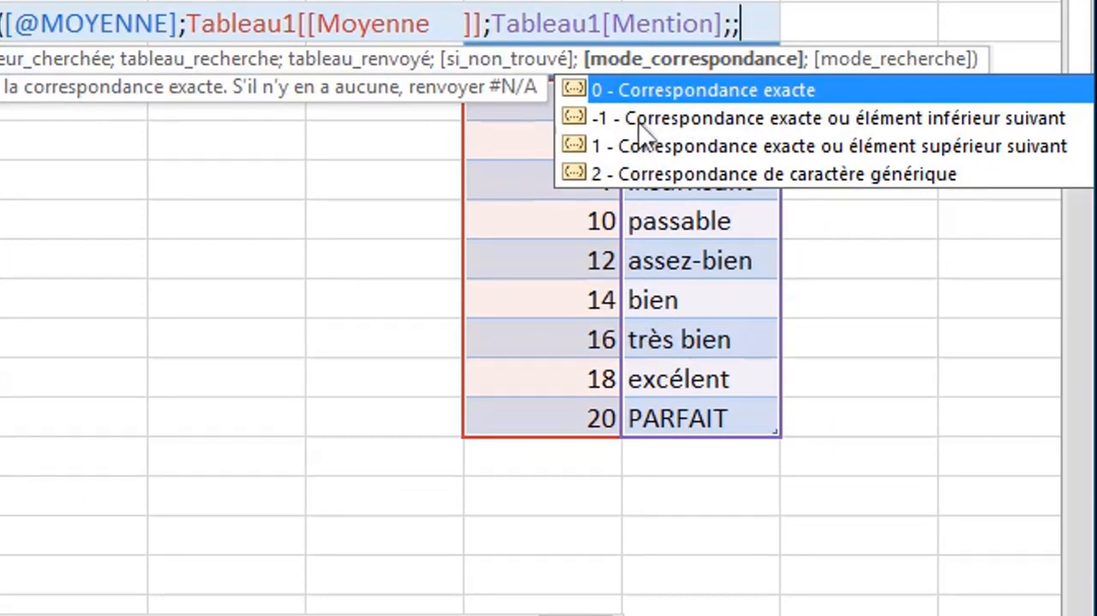
# - Finish the RECHERCHEX formula with the not-found argument empty and match mode -1, exact match or next smaller item
pyautogui.click(1013, 118)
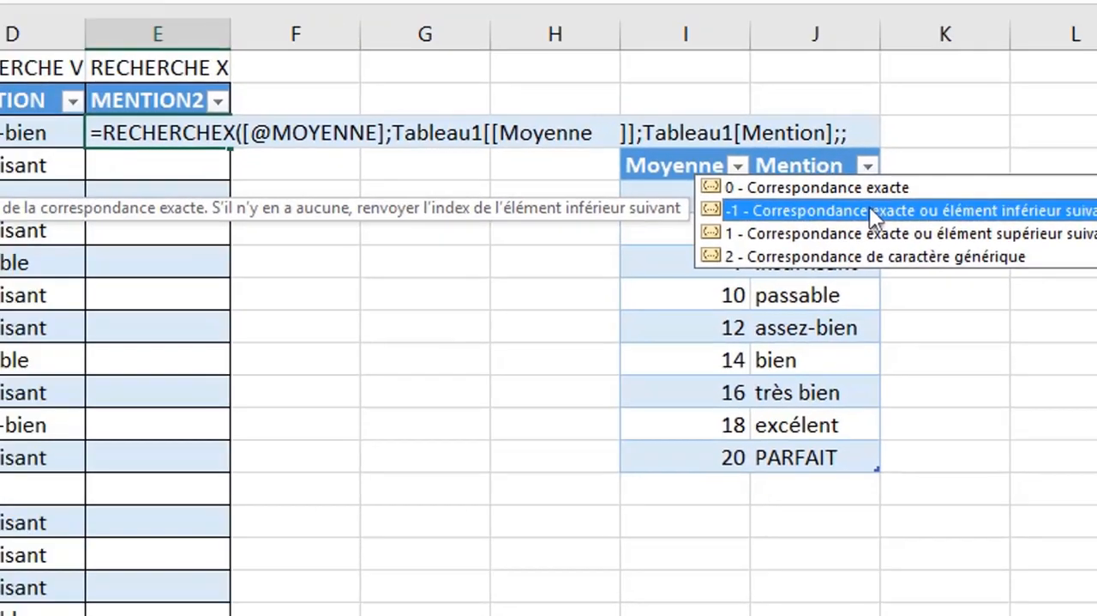
pyautogui.press('Tab')
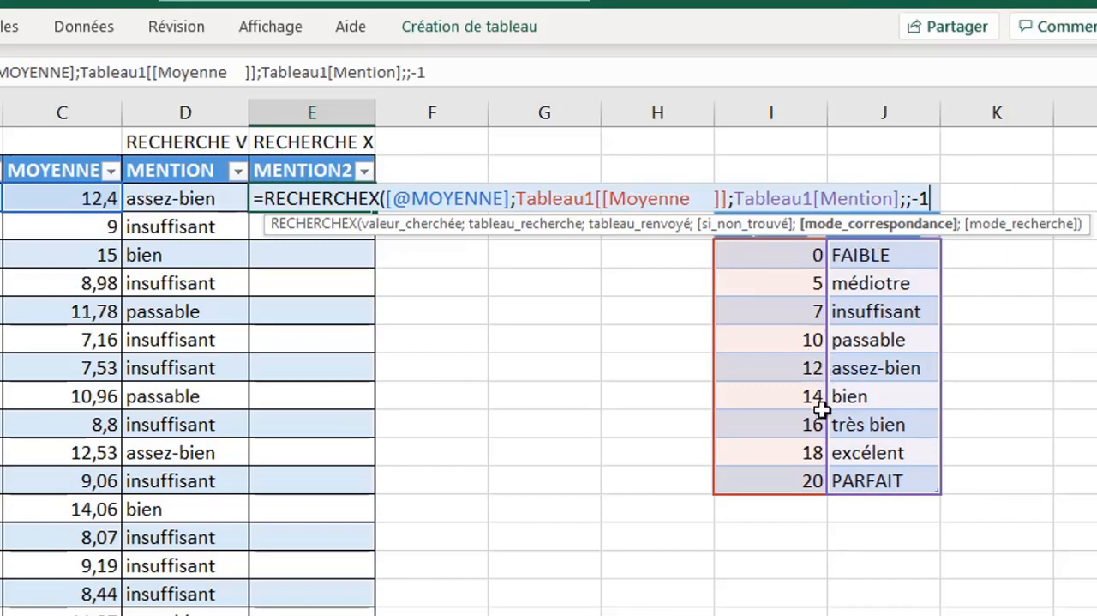
pyautogui.write(')')
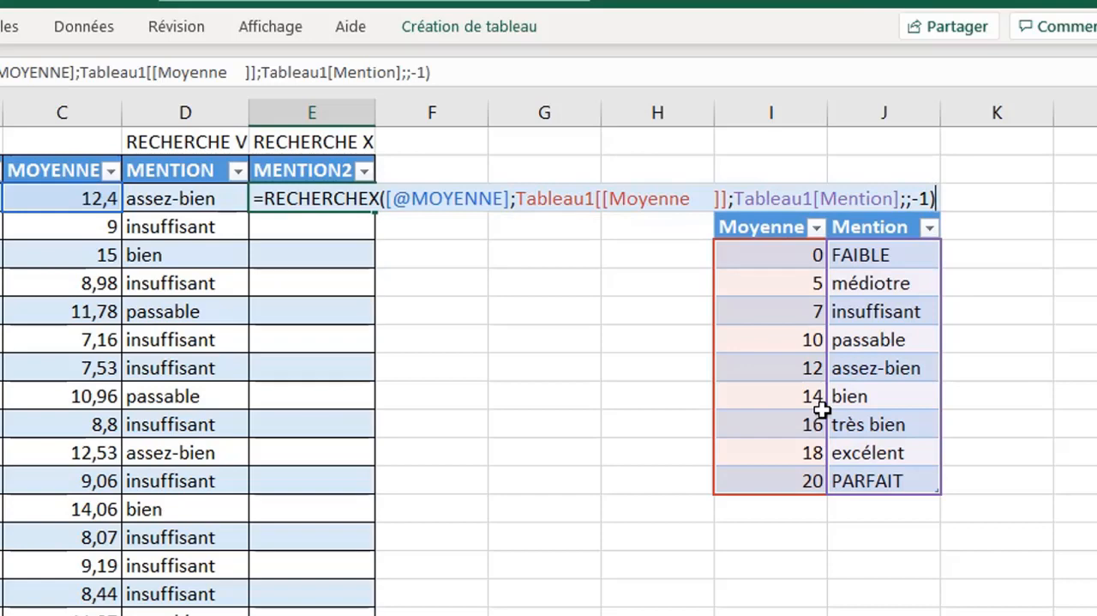
pyautogui.press('Return')
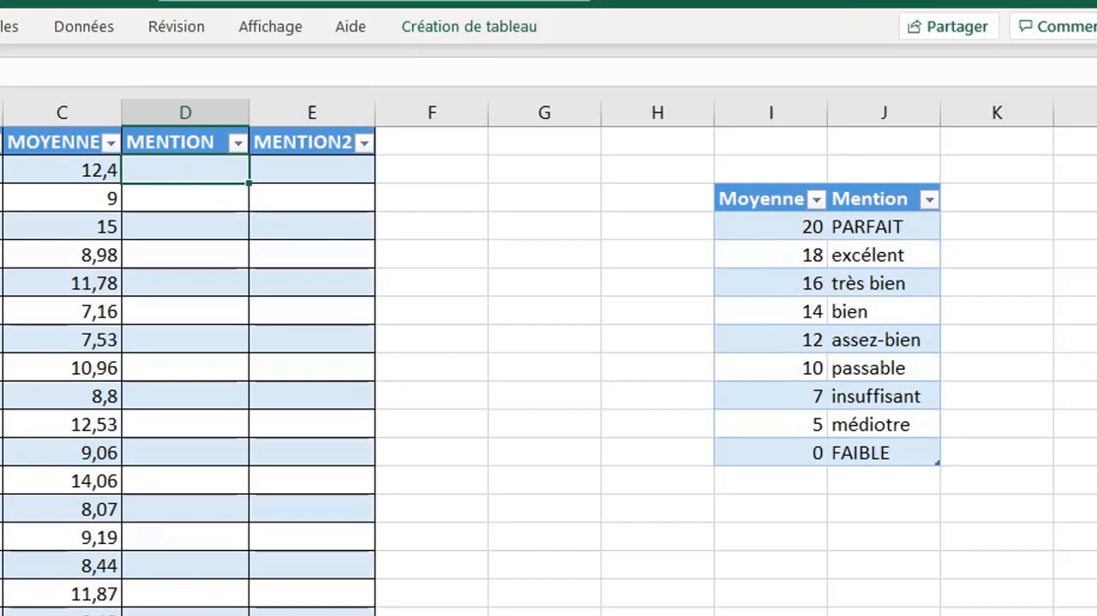
# - Start a RECHERCHEV formula in the first cell of the MENTION column with the same row's MOYENNE as the lookup value
pyautogui.scroll(1, 897, 218)
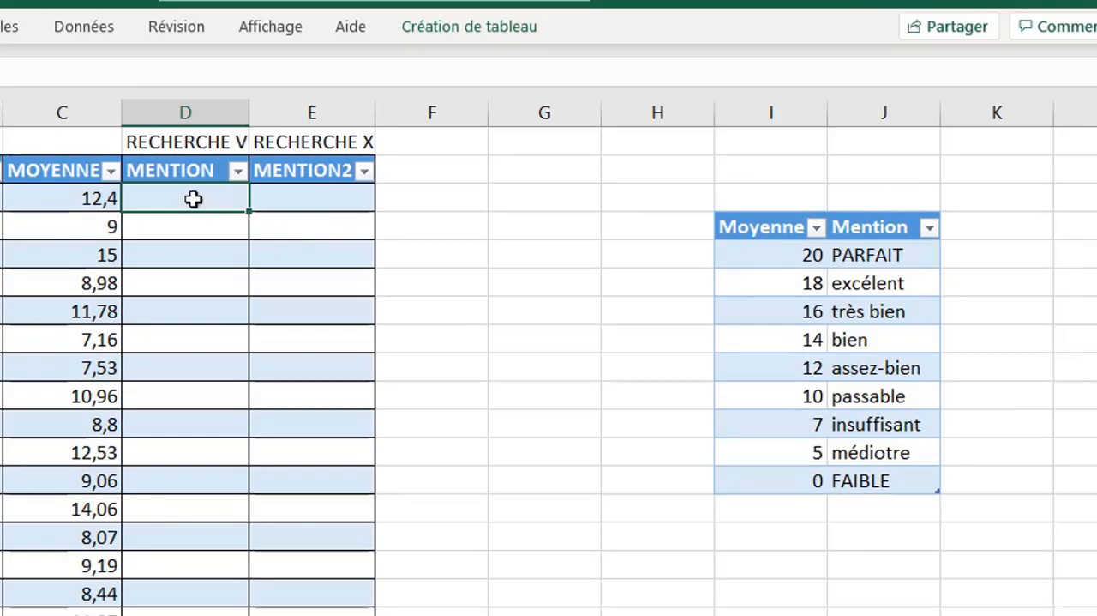
pyautogui.write('=')
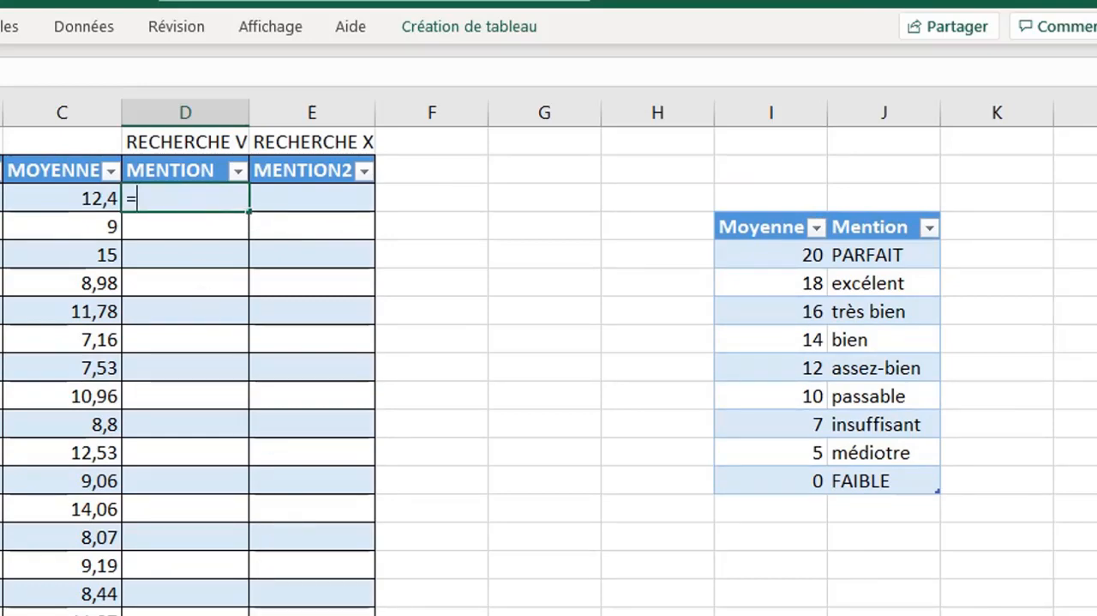
pyautogui.write('re')
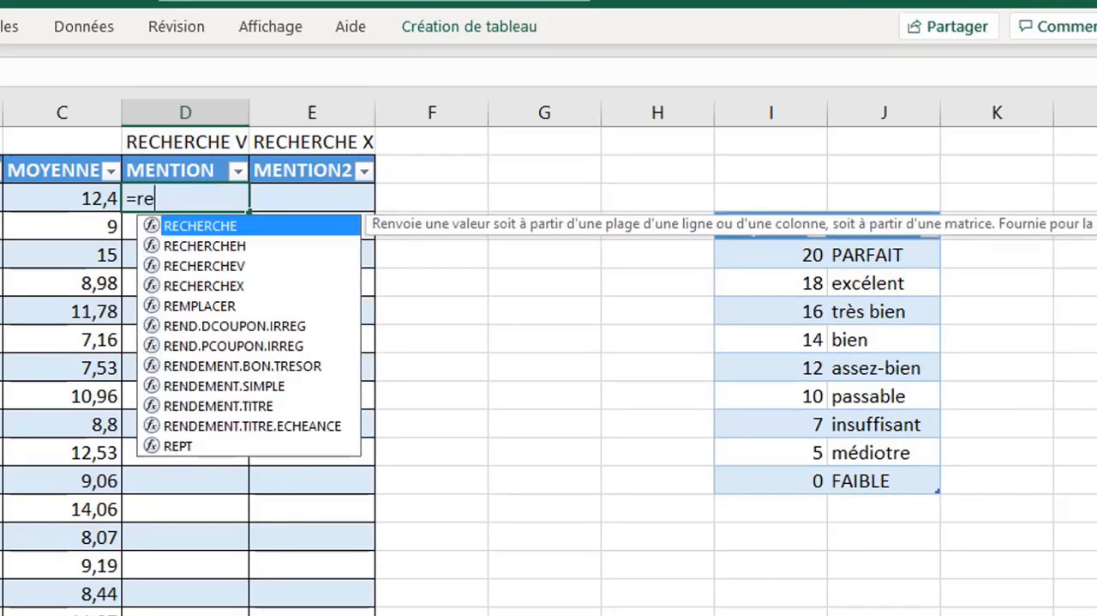
pyautogui.click(244, 269)
pyautogui.doubleClick(245, 269)
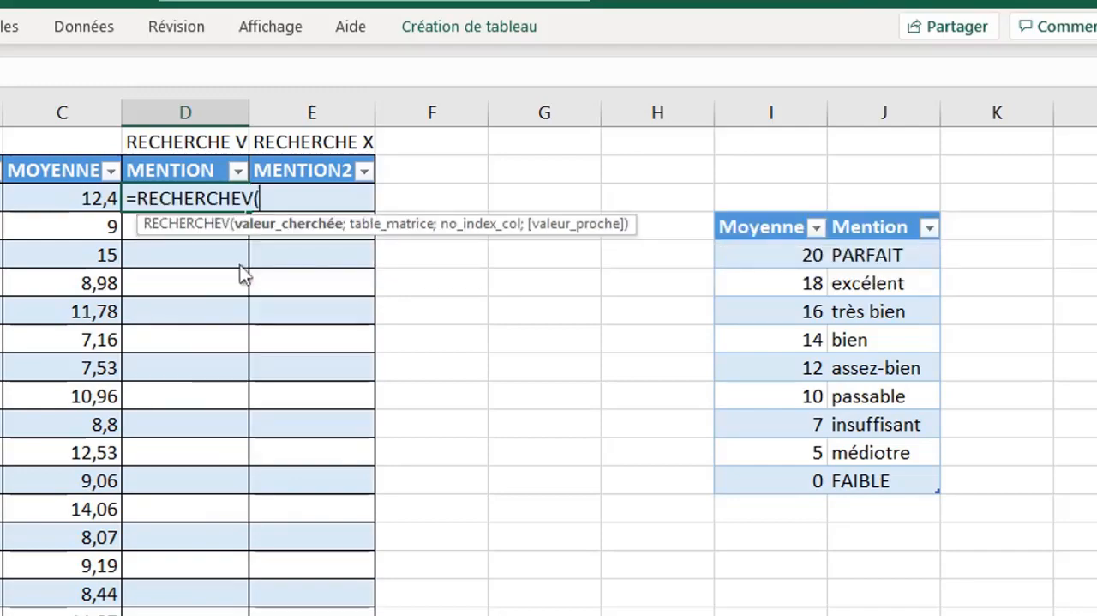
pyautogui.click(90, 198)
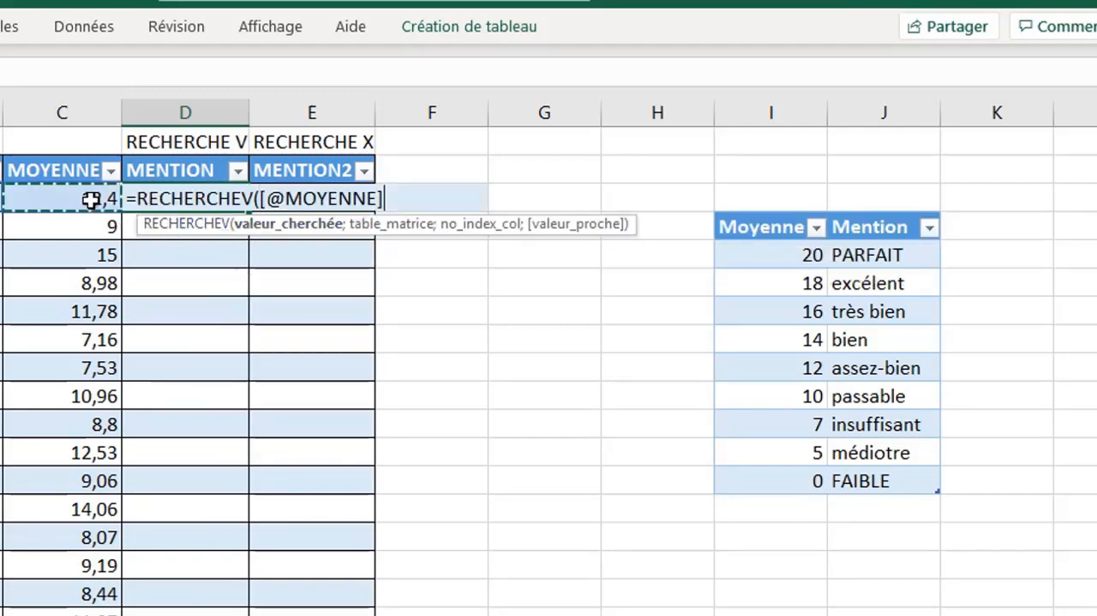
pyautogui.write(';')
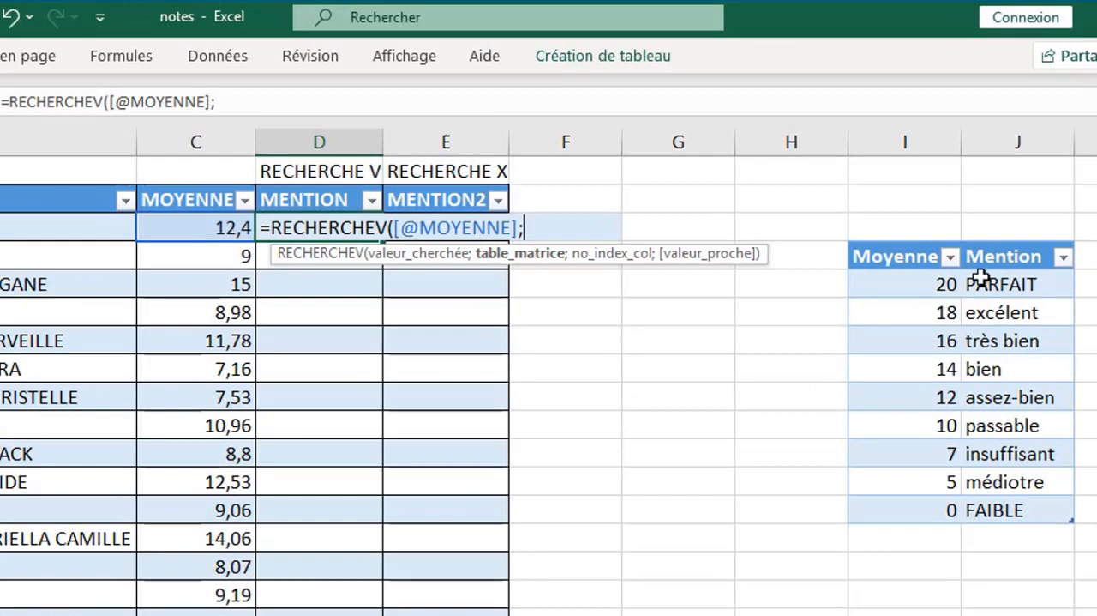
# - Complete the RECHERCHEV formula with the whole descending Moyenne/Mention table including headers, column index 2 and approximate match VRAI
pyautogui.moveTo(906, 255); pyautogui.dragTo(1027, 504)
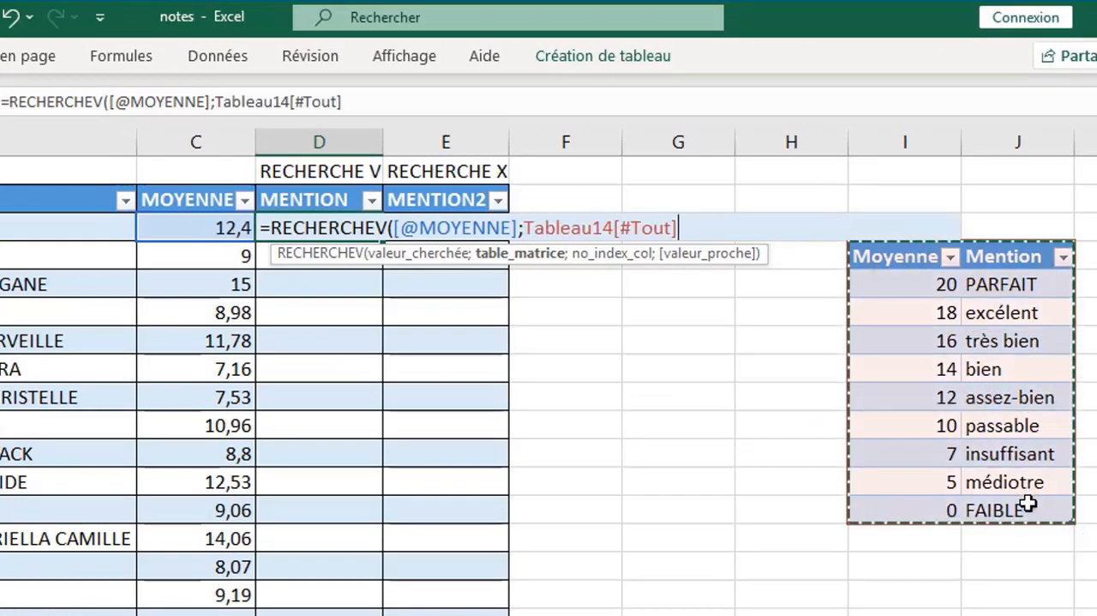
pyautogui.write(';')
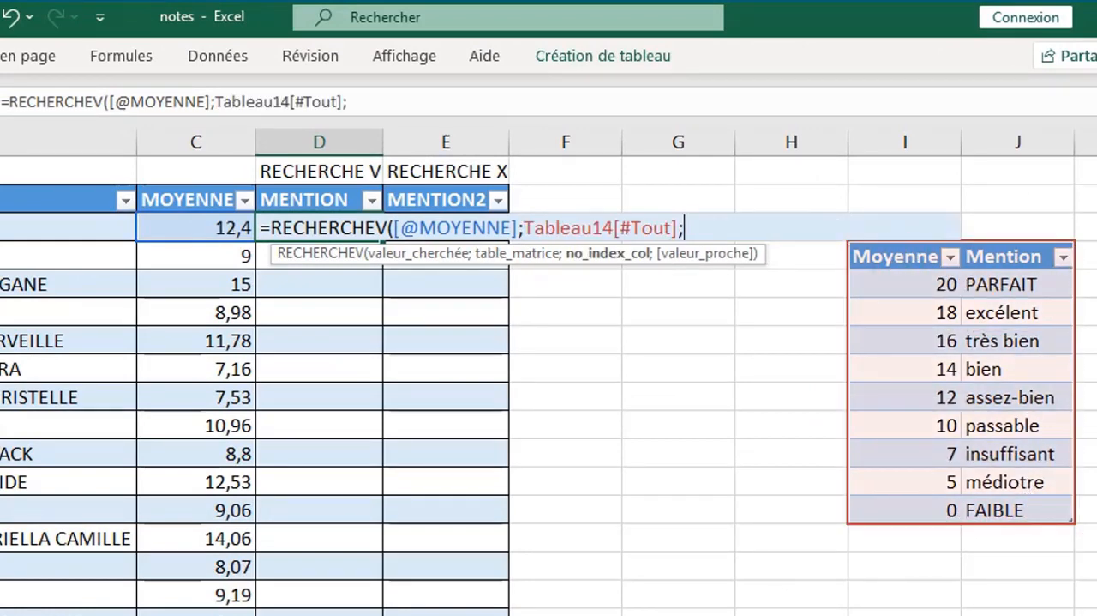
pyautogui.write('2')
pyautogui.write(';')
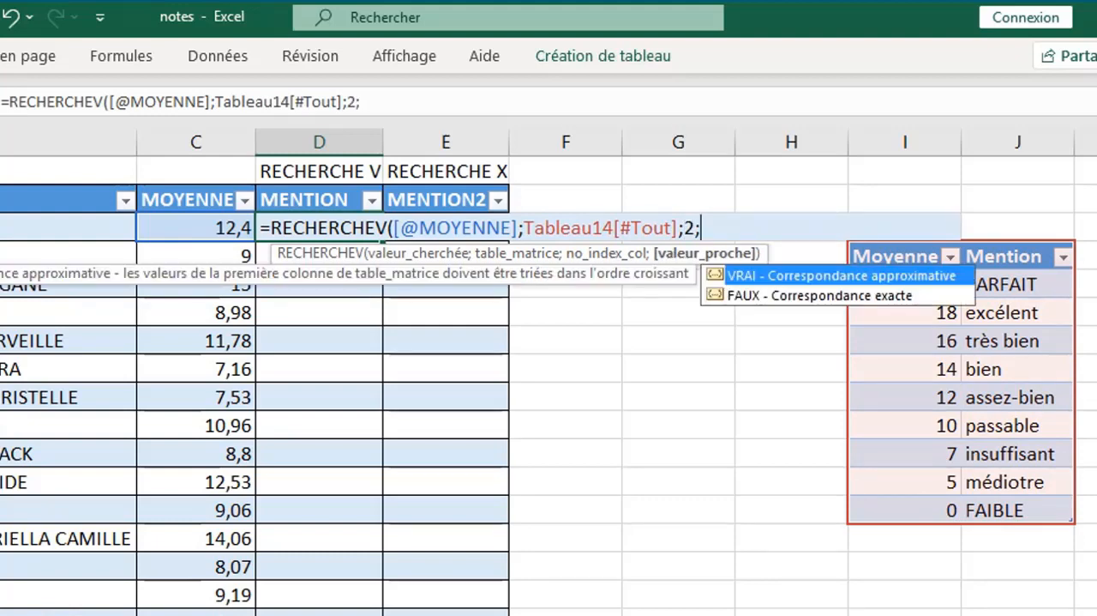
pyautogui.doubleClick(802, 276)
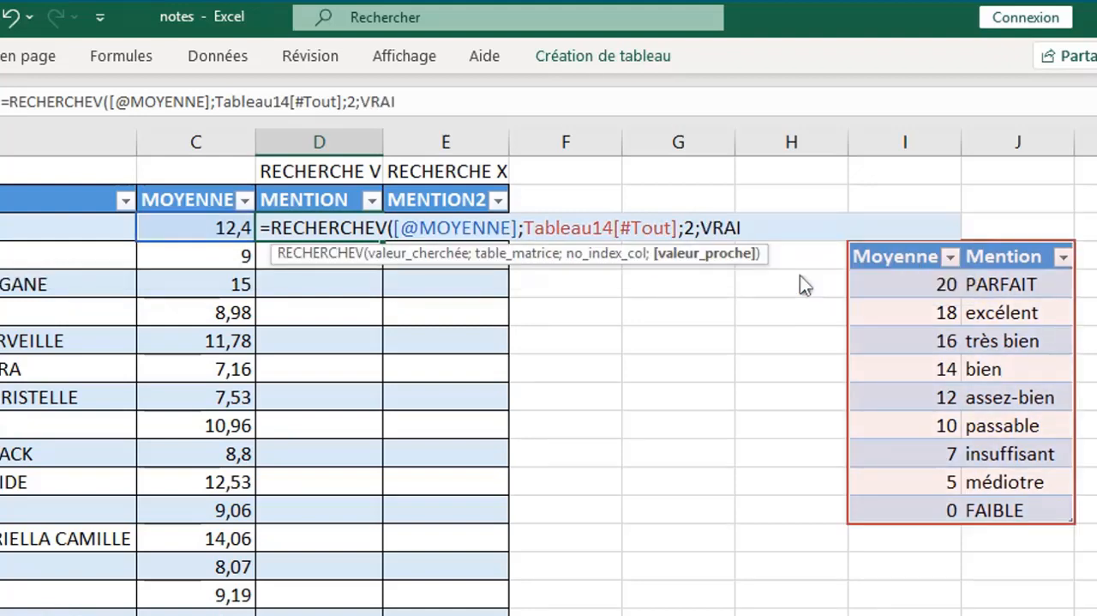
pyautogui.write(')')
pyautogui.press('Return')
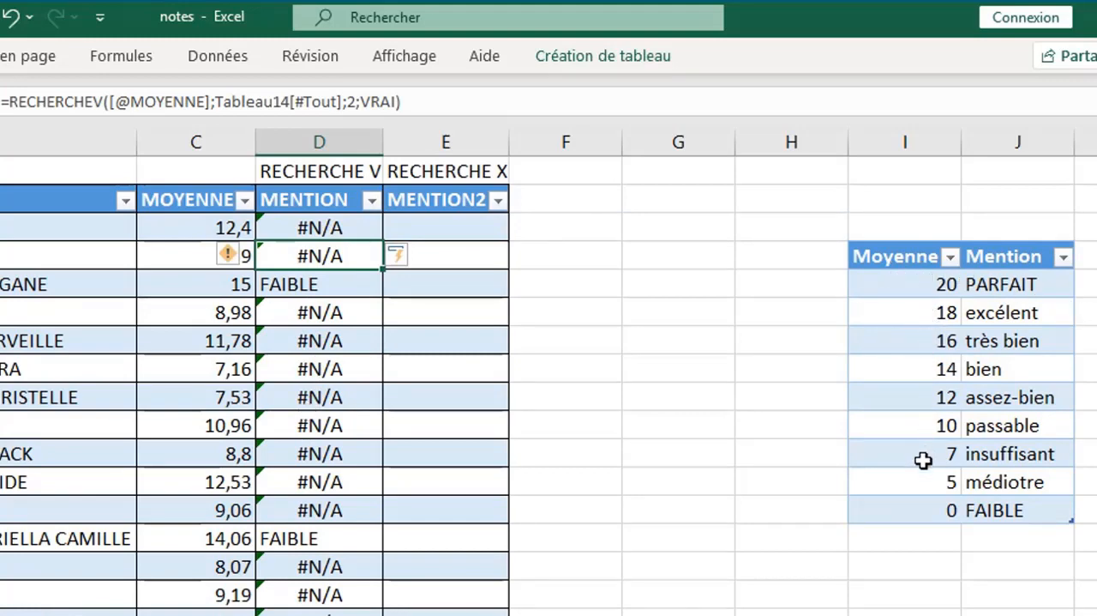
# - Start a RECHERCHEX formula in the first cell of the MENTION2 column with the same row's MOYENNE as the lookup value
pyautogui.click(451, 237)
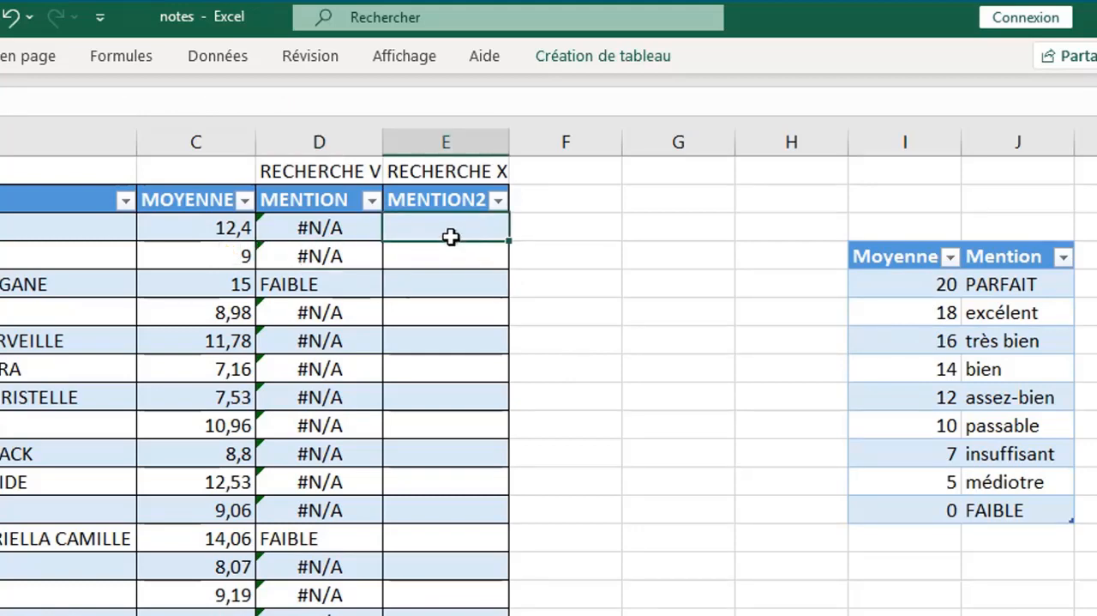
pyautogui.write('=')
pyautogui.press('BackSpace')
pyautogui.write('r')
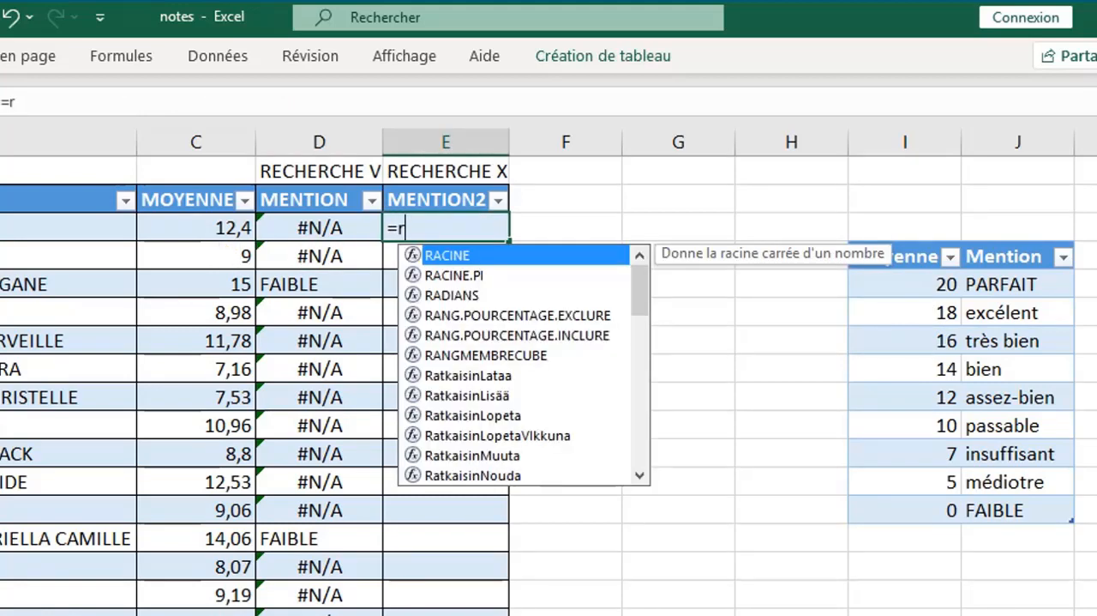
pyautogui.write('e')
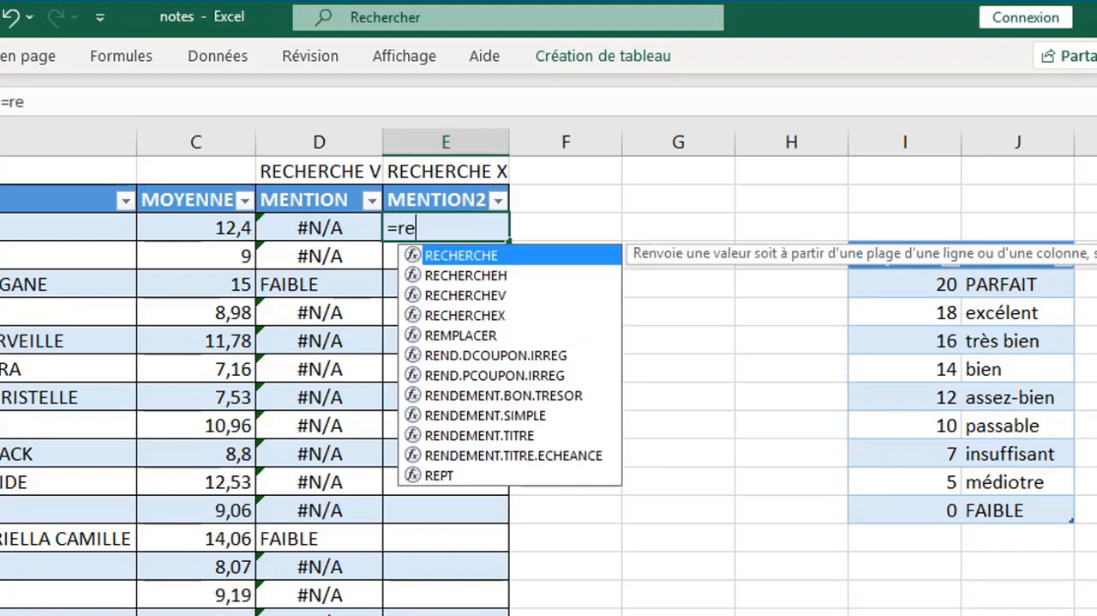
pyautogui.doubleClick(489, 319)
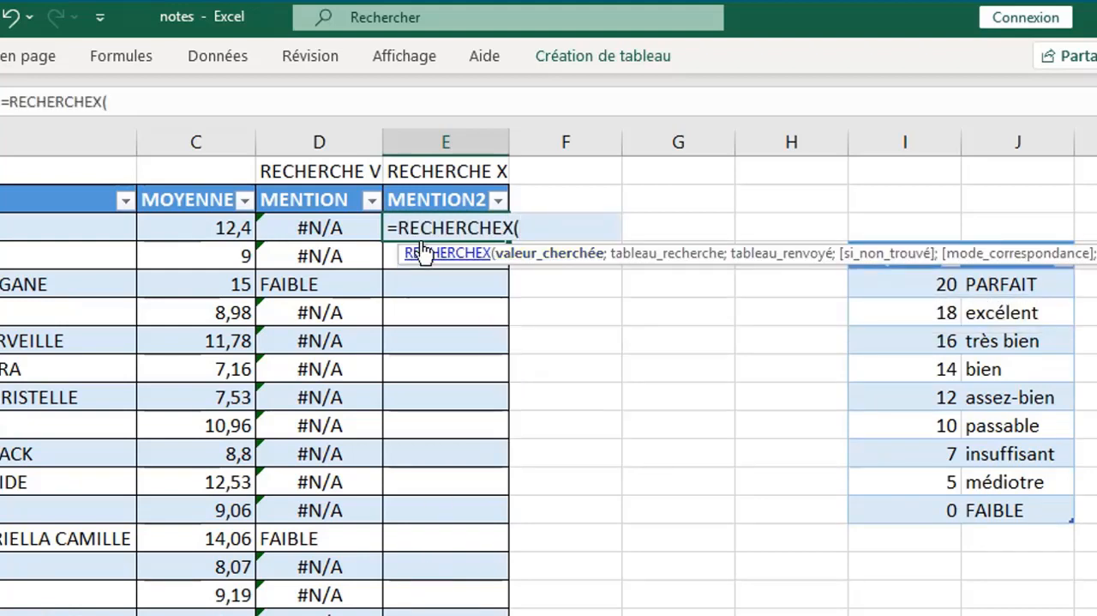
pyautogui.click(220, 229)
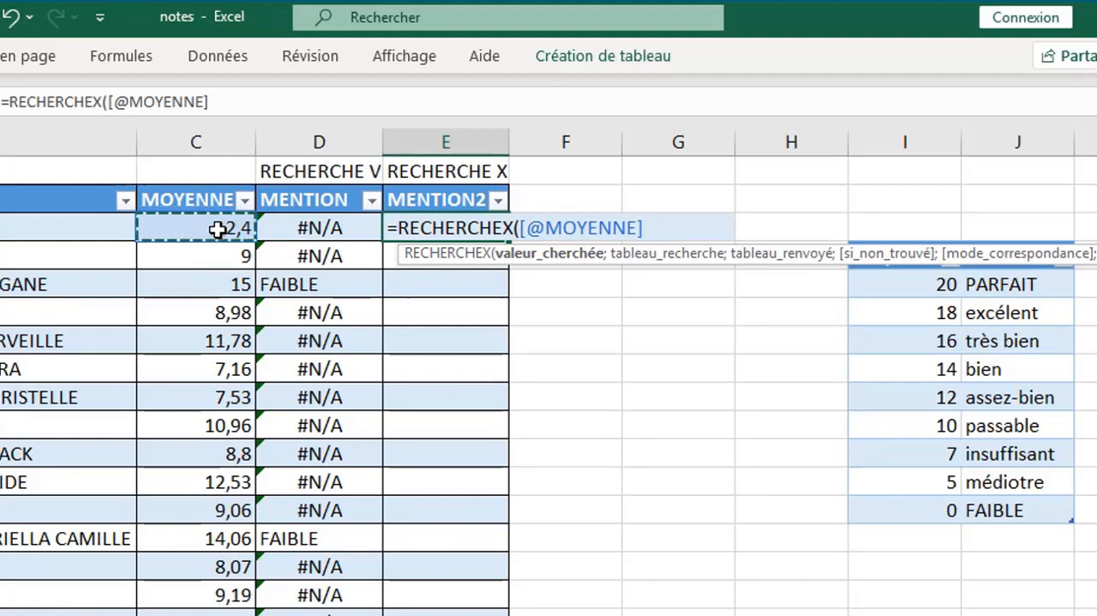
pyautogui.write(';')
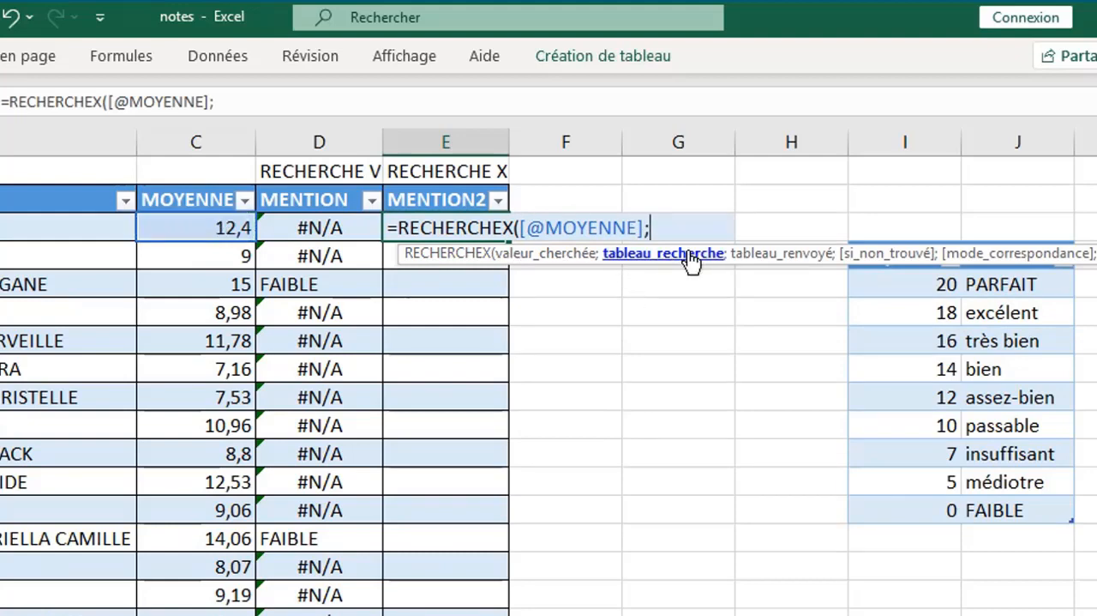
# - Give RECHERCHEX the descending grade table's Moyenne column as the lookup array and its Mention column as the return array
pyautogui.click(906, 243)
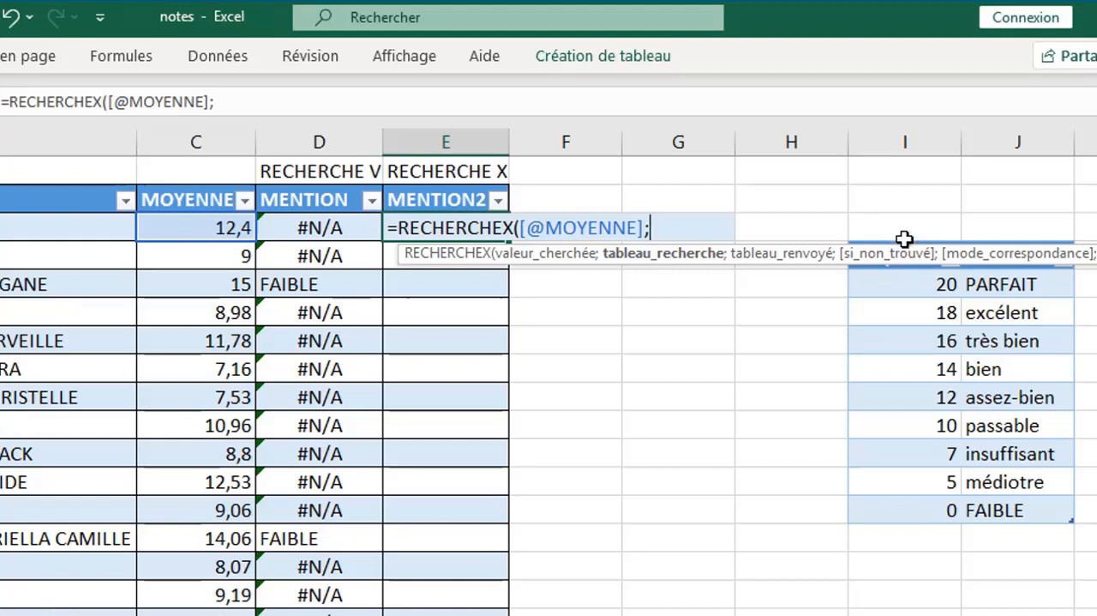
pyautogui.click(906, 236)
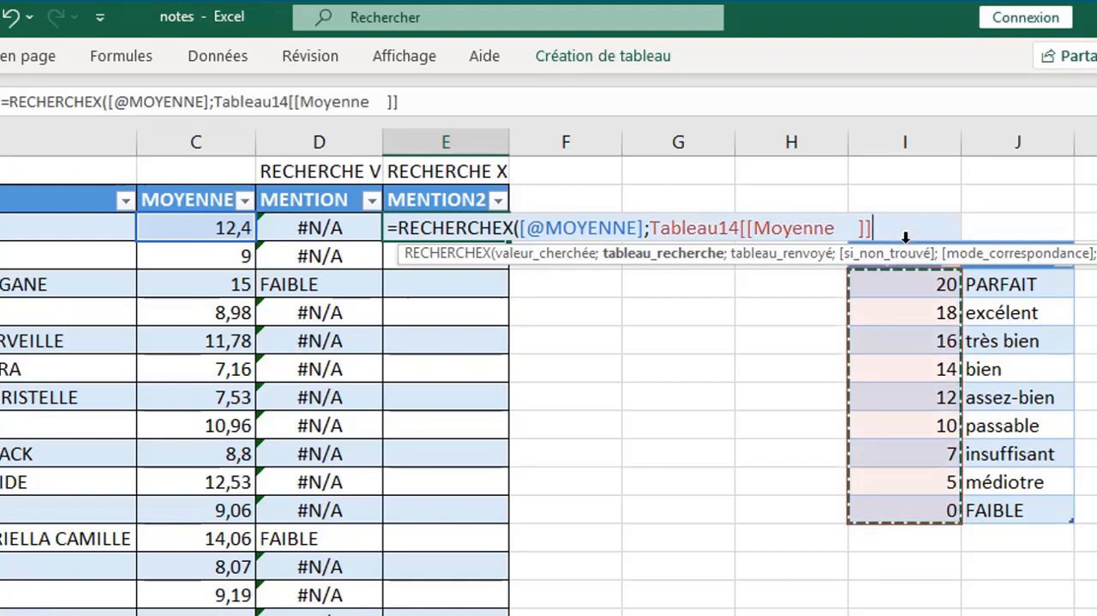
pyautogui.write(';')
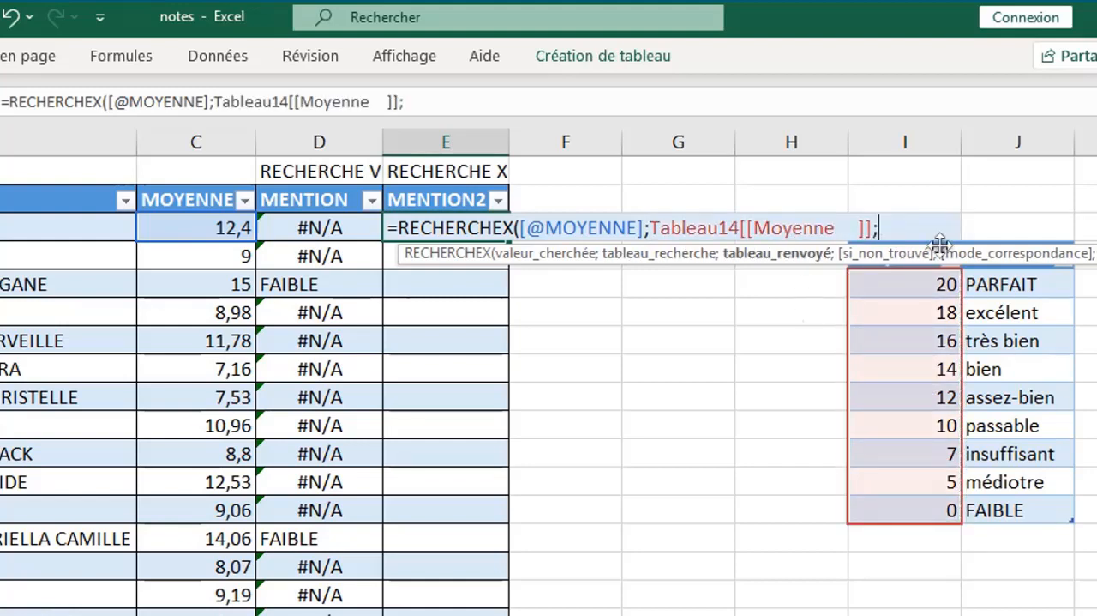
pyautogui.click(1019, 236)
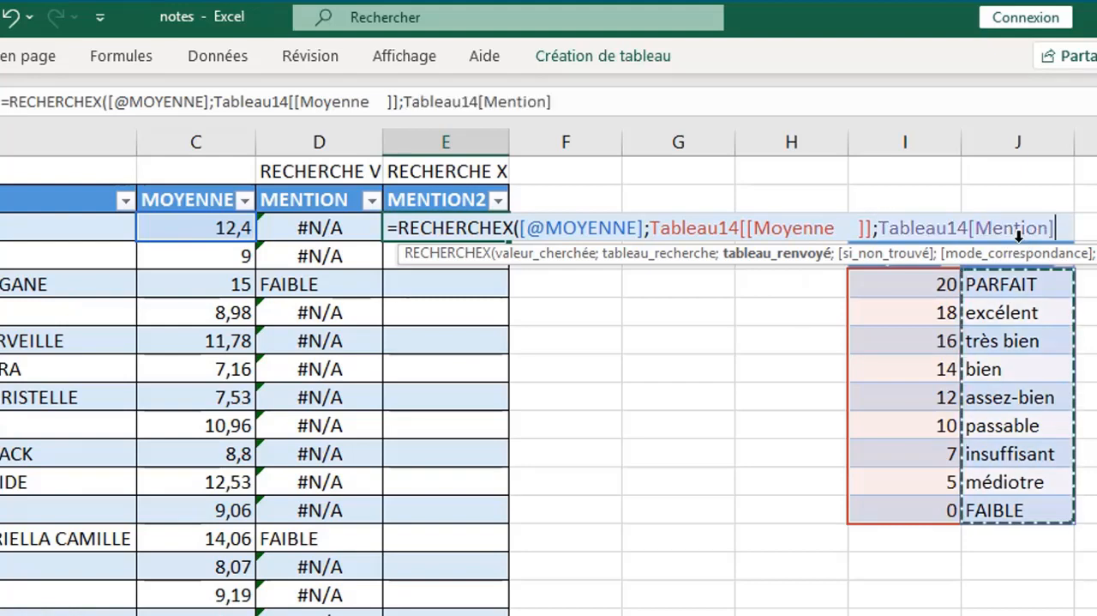
pyautogui.write(';')
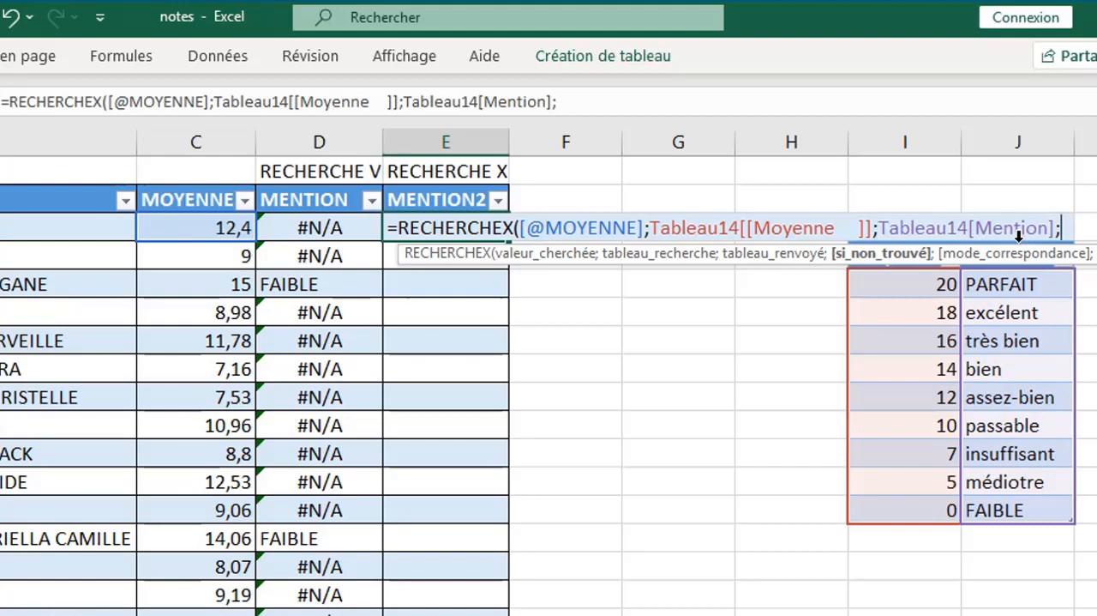
pyautogui.write(';')
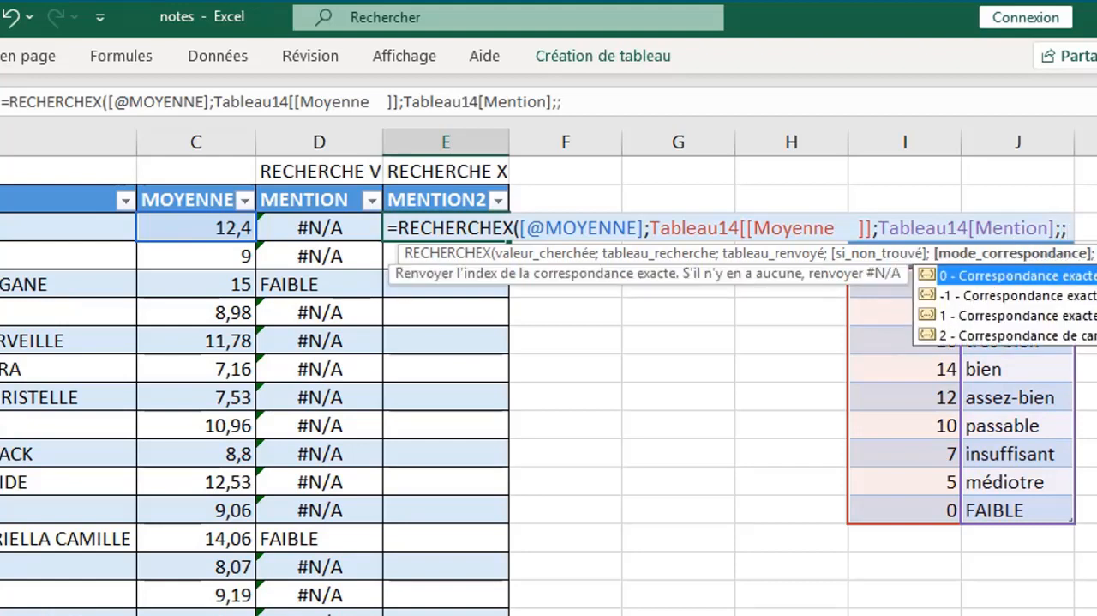
# - Finish the RECHERCHEX formula with an empty not-found argument and match mode -1
pyautogui.doubleClick(1008, 297)
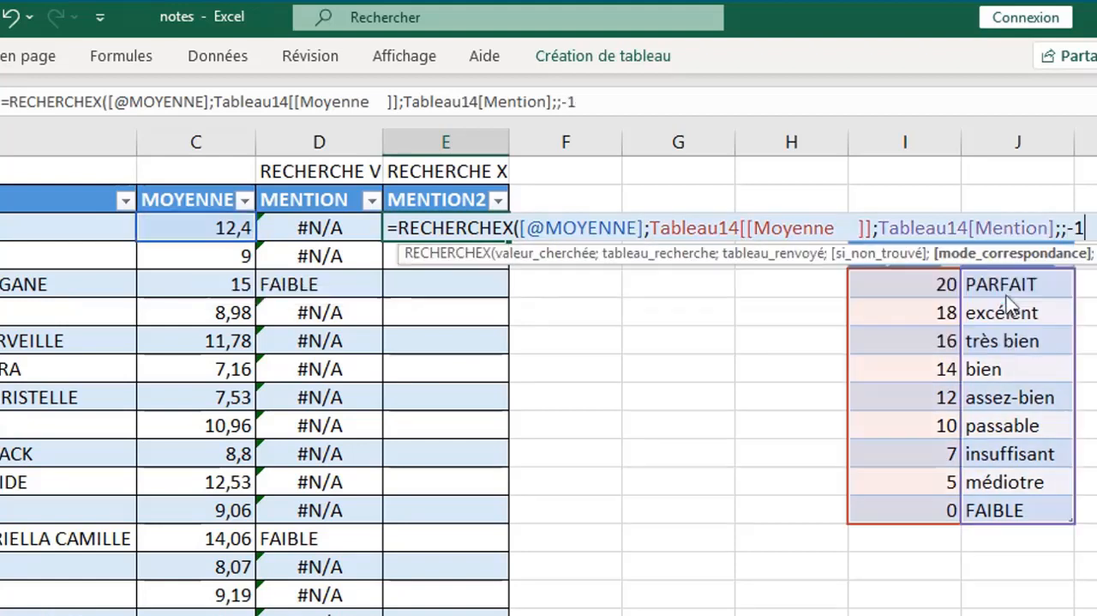
pyautogui.write(')')
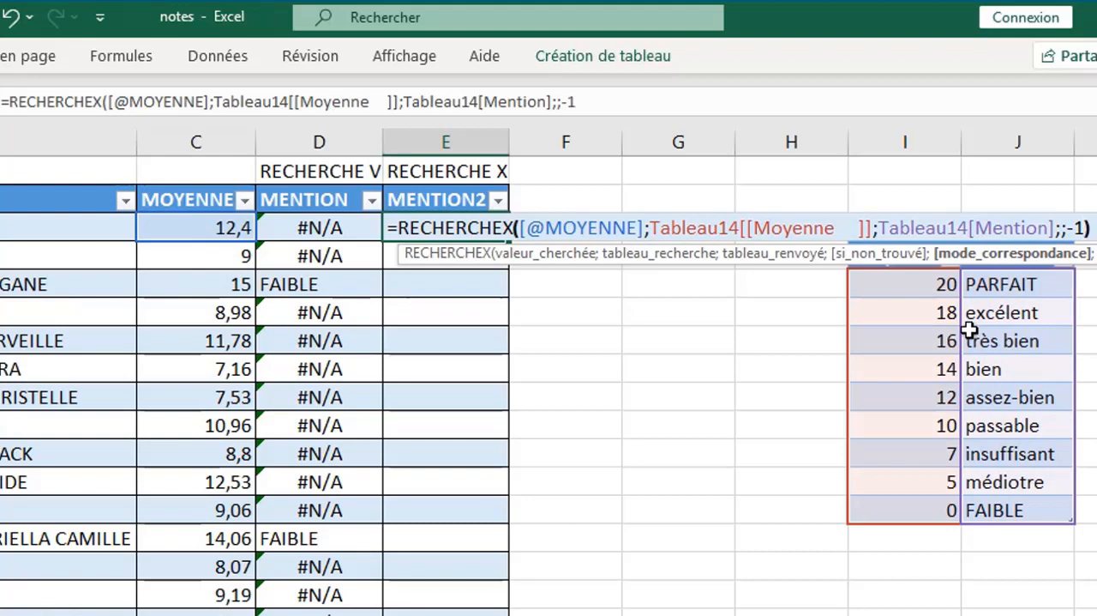
pyautogui.press('Return')
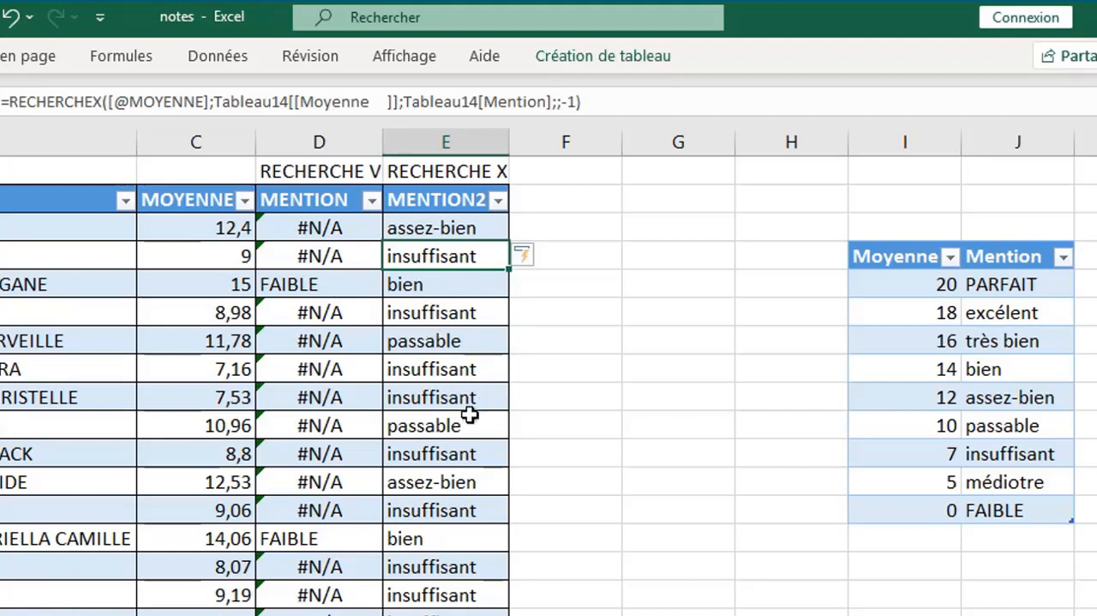
pyautogui.click(681, 292)
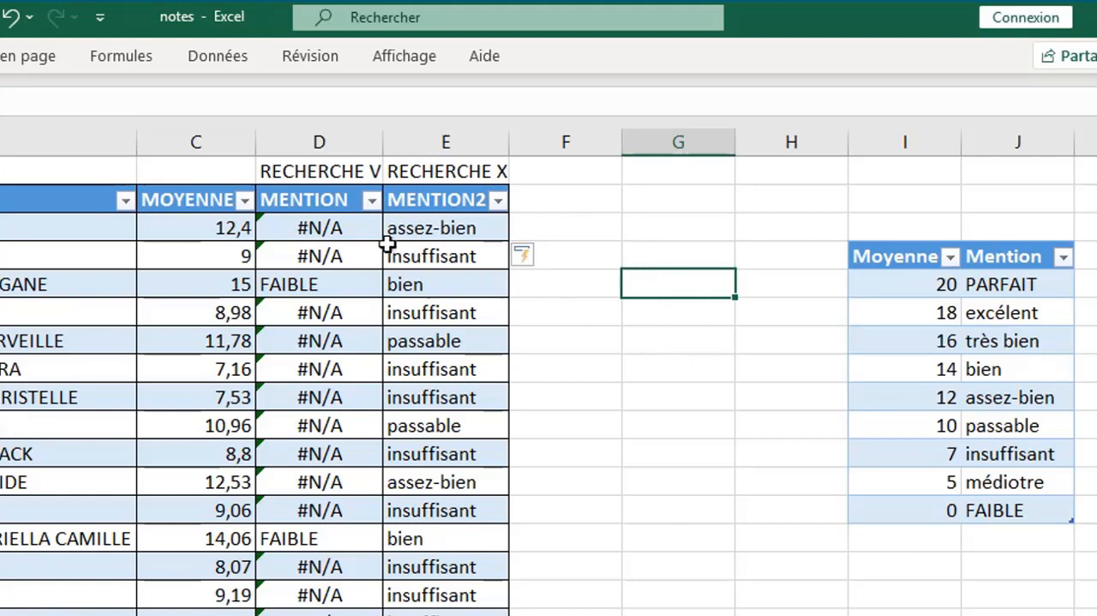
pyautogui.click(628, 341)
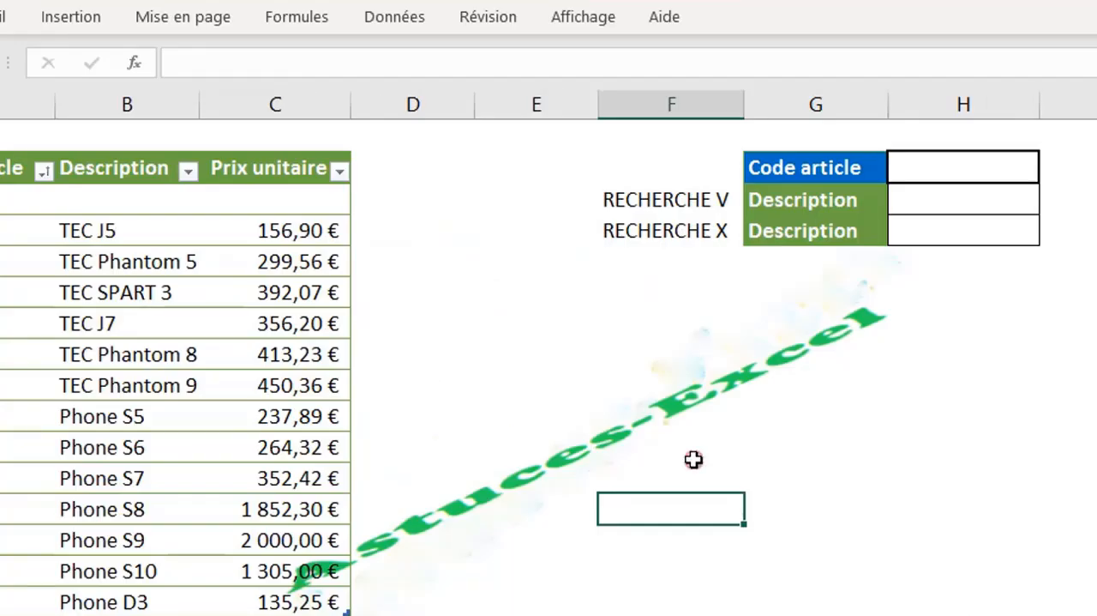
pyautogui.click(694, 459)
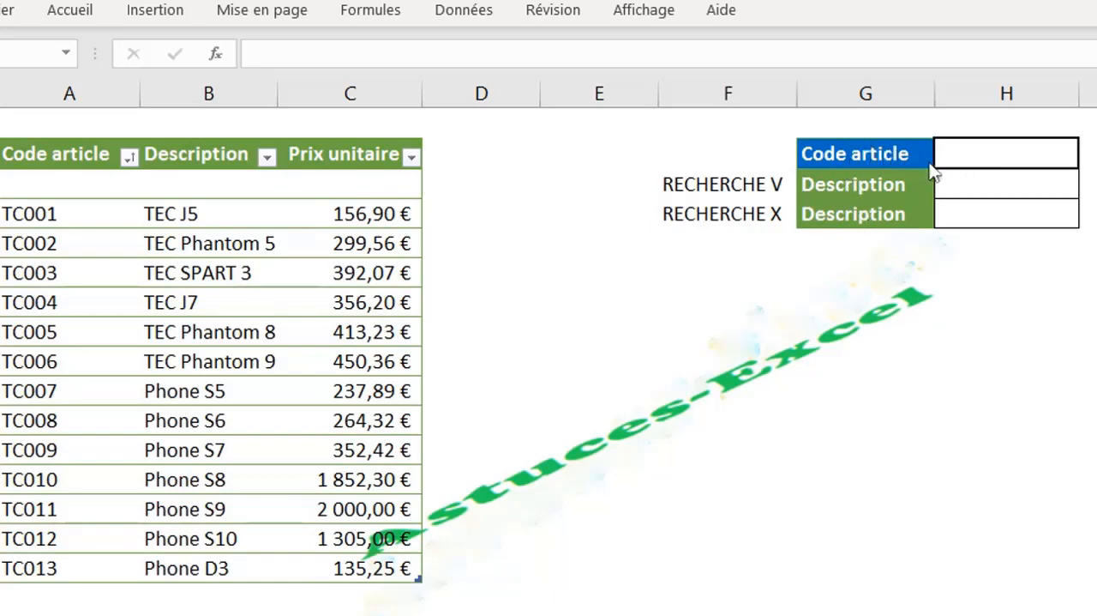
# - Enter TC004 as the Code article in H4 and start a RECHERCHEV formula in the first Description cell with H4 as the lookup value
pyautogui.click(967, 155)
pyautogui.click(968, 161)
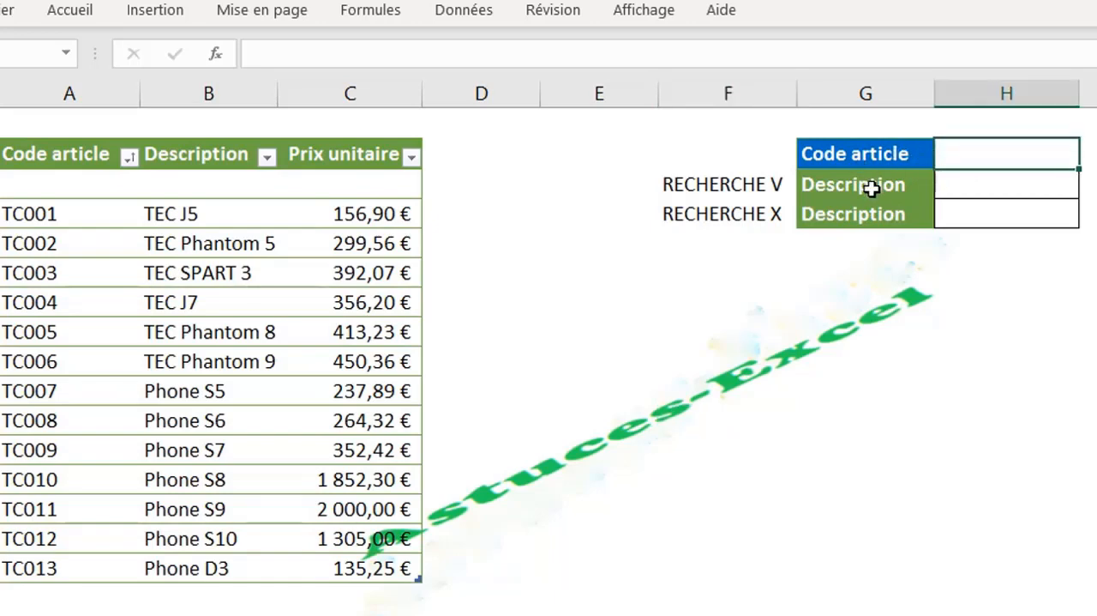
pyautogui.click(980, 191)
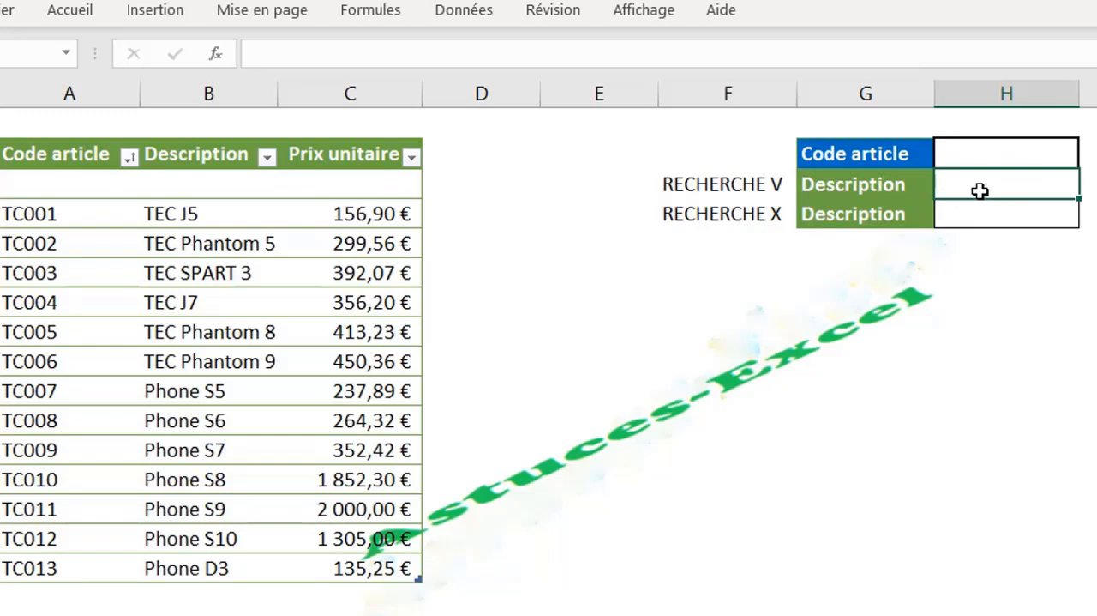
pyautogui.write('=')
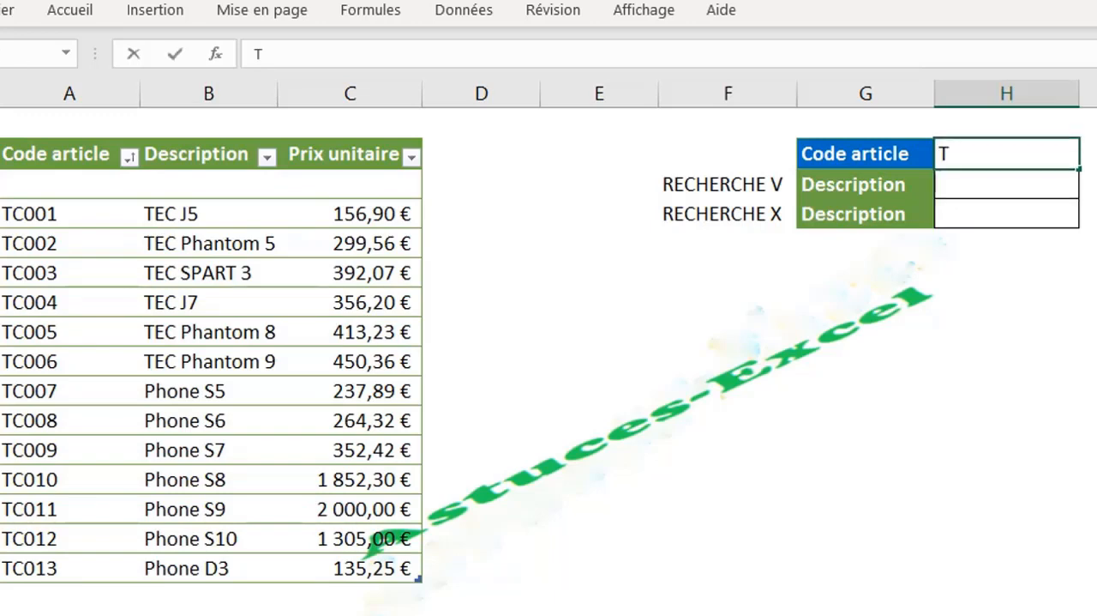
pyautogui.write('C004')
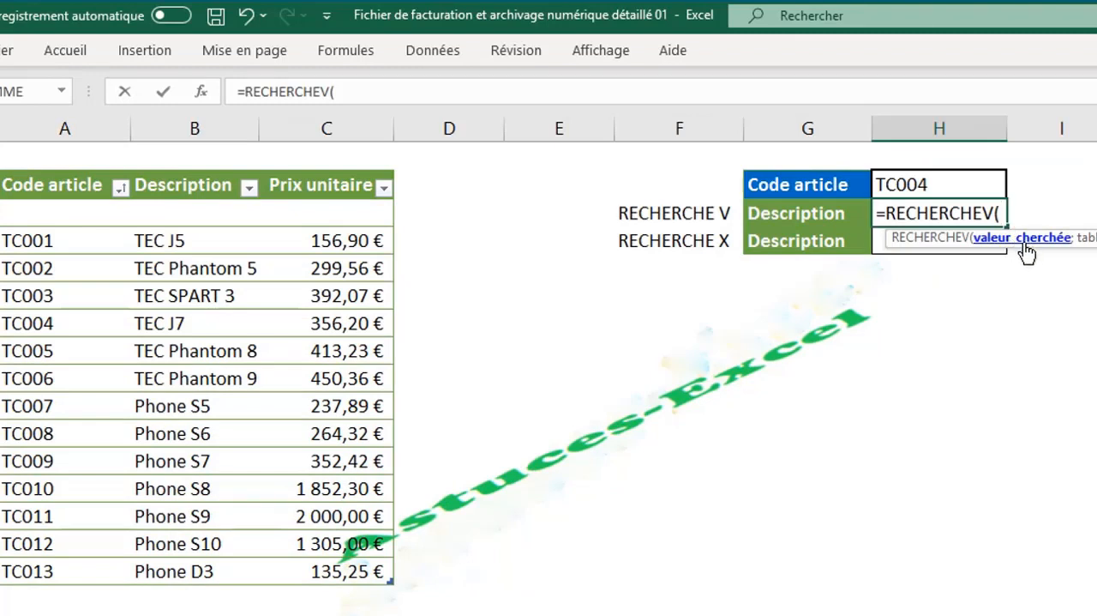
pyautogui.click(897, 186)
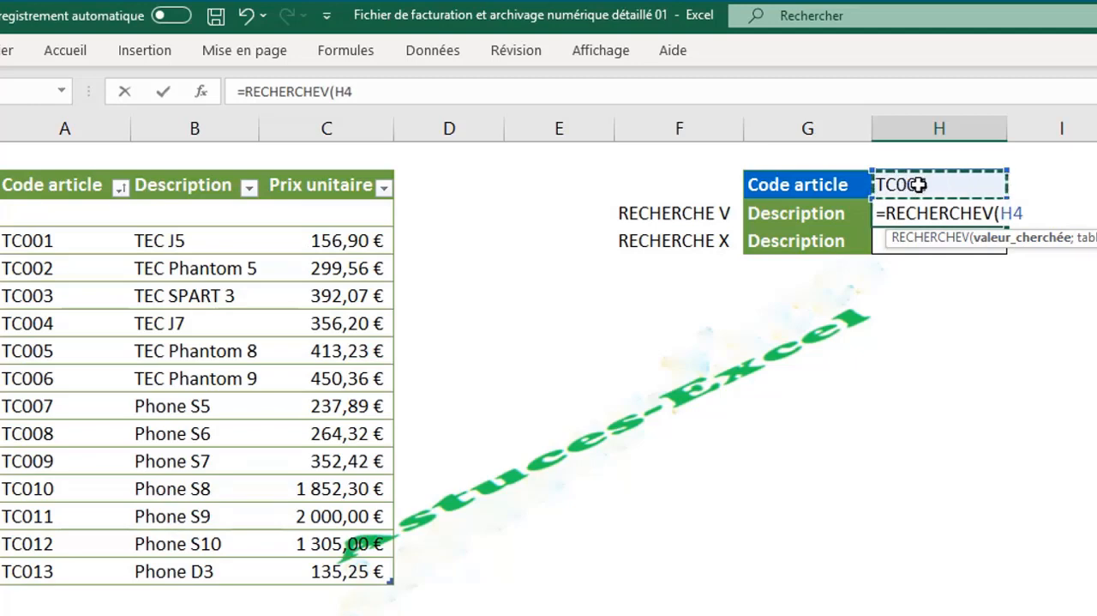
pyautogui.write(';')
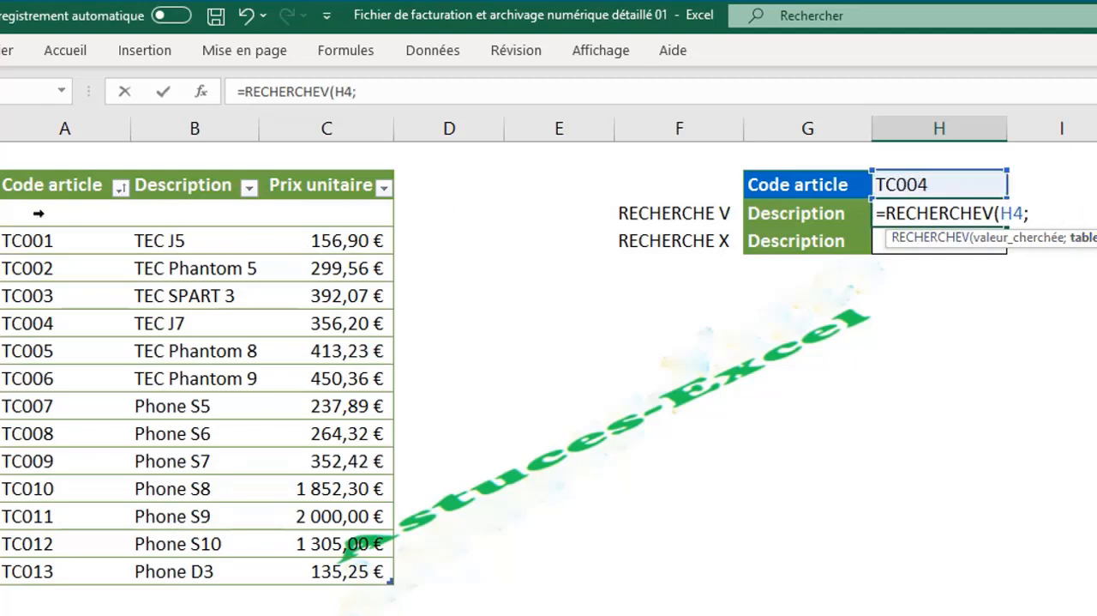
# - Complete the RECHERCHEV formula with the whole article table including headers, column index 2 and FAUX for an exact match
pyautogui.moveTo(32, 191); pyautogui.dragTo(331, 566)
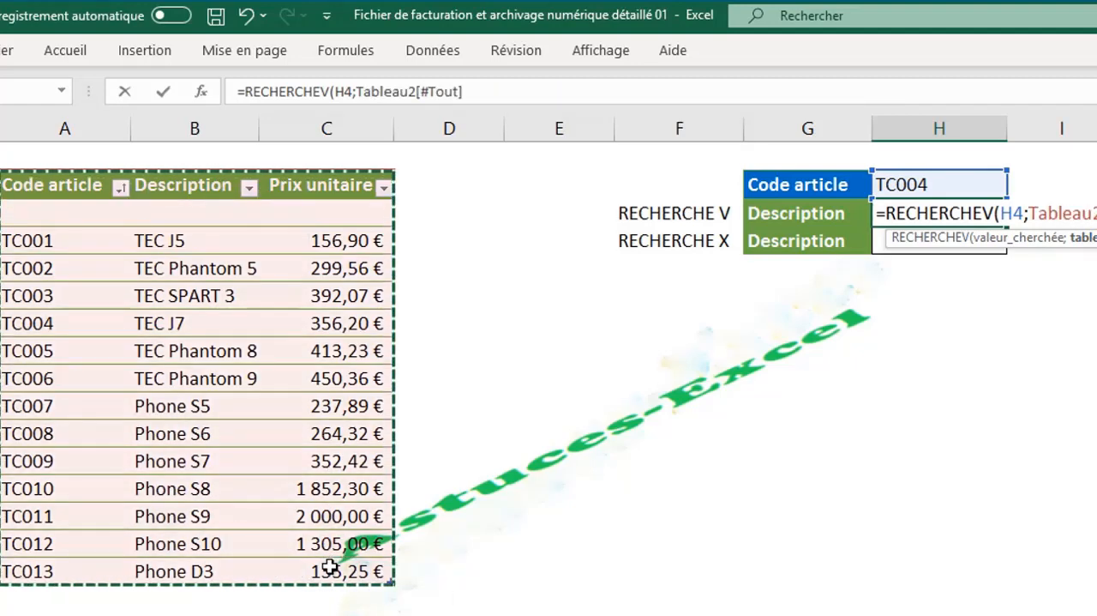
pyautogui.write(';2')
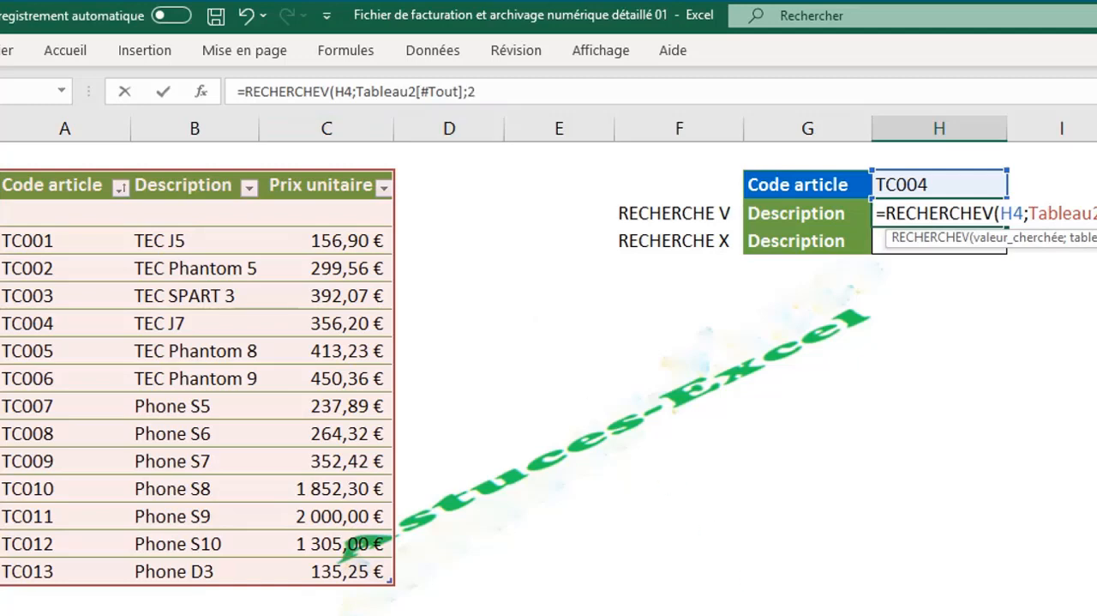
pyautogui.write(';')
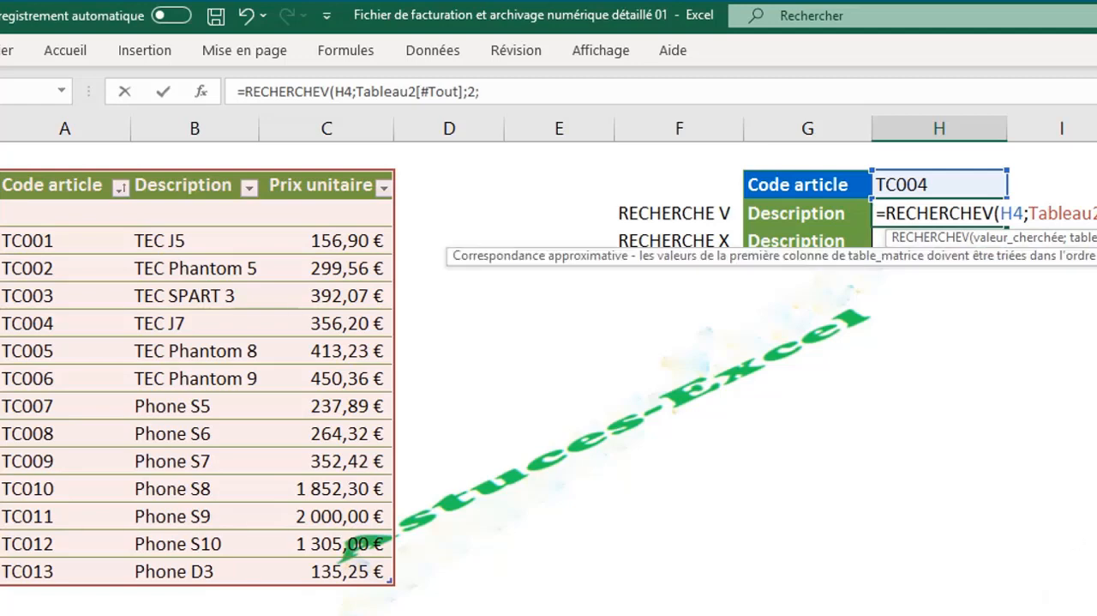
pyautogui.write('FAUX')
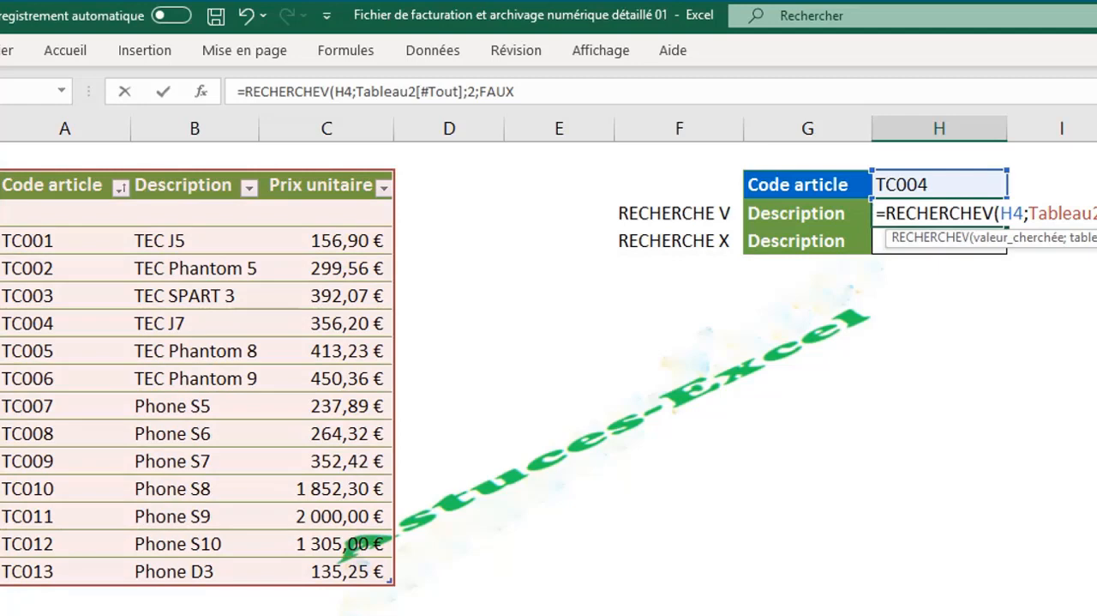
pyautogui.write(')')
pyautogui.press('Return')
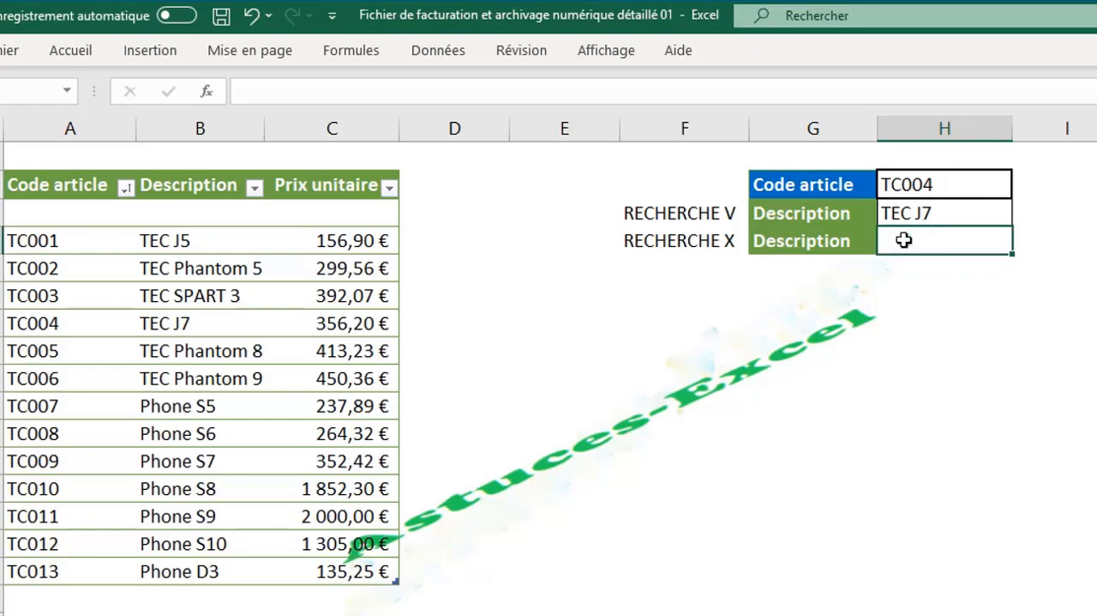
# - Start a RECHERCHEX formula in the second Description cell with the Code article in H4 as the lookup value
pyautogui.write('=r')
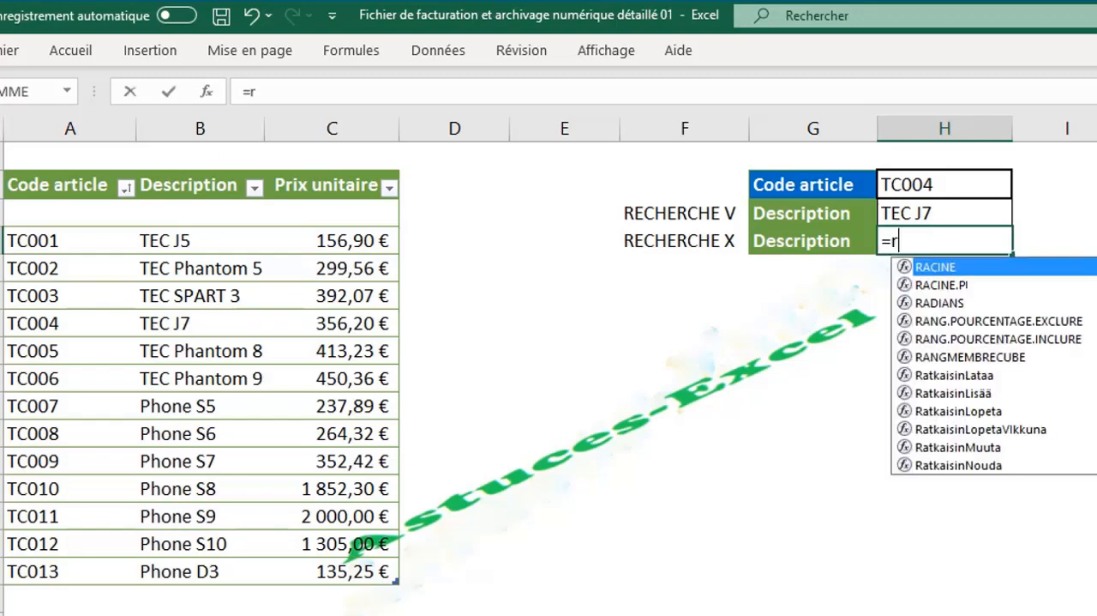
pyautogui.write('e')
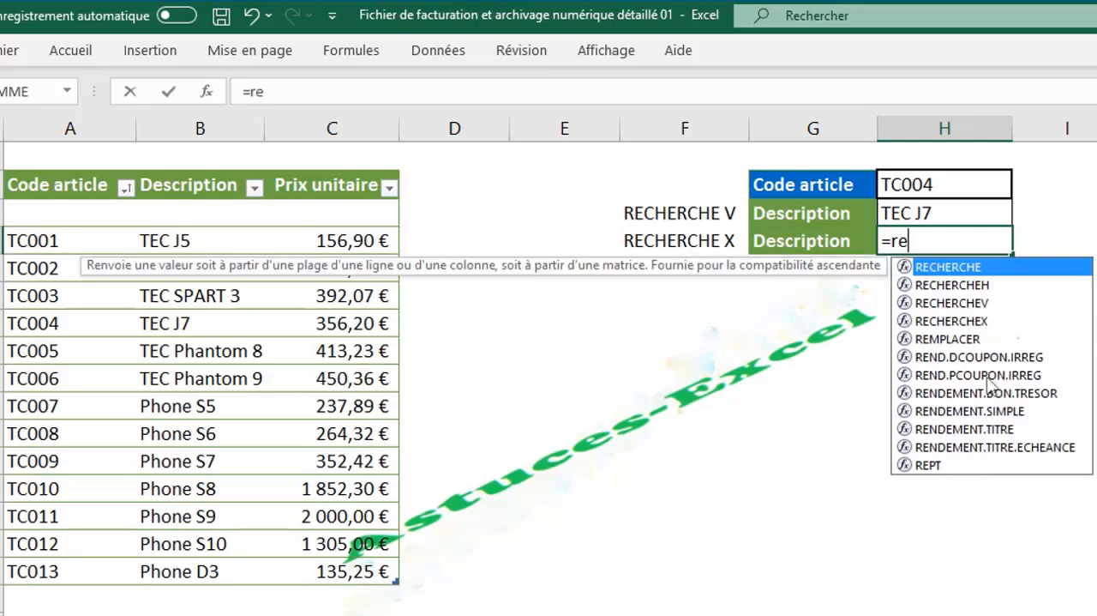
pyautogui.doubleClick(978, 321)
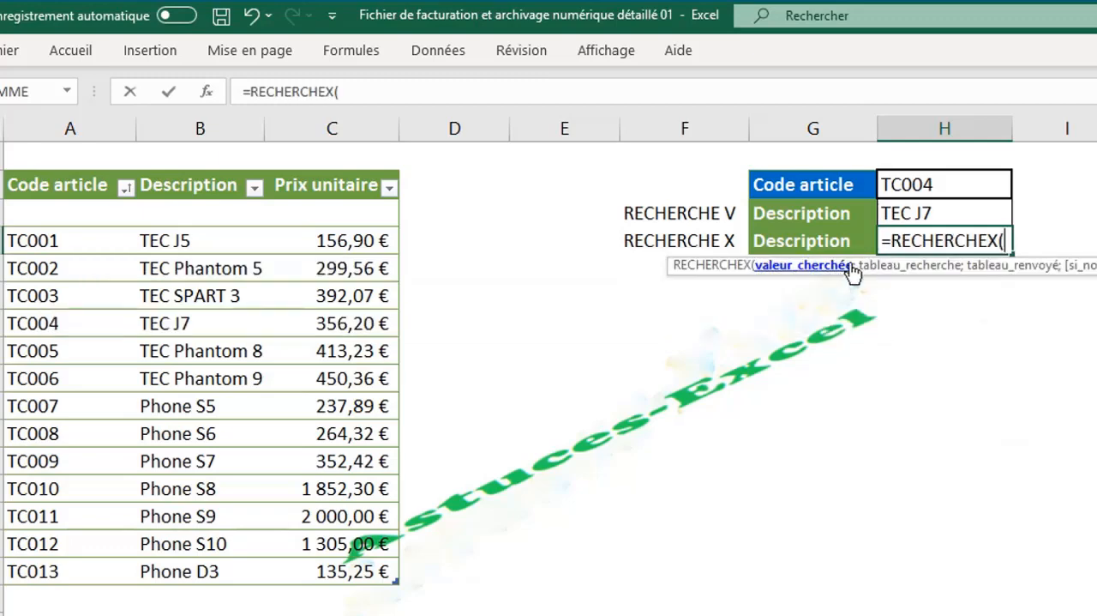
pyautogui.click(942, 188)
pyautogui.write(';')
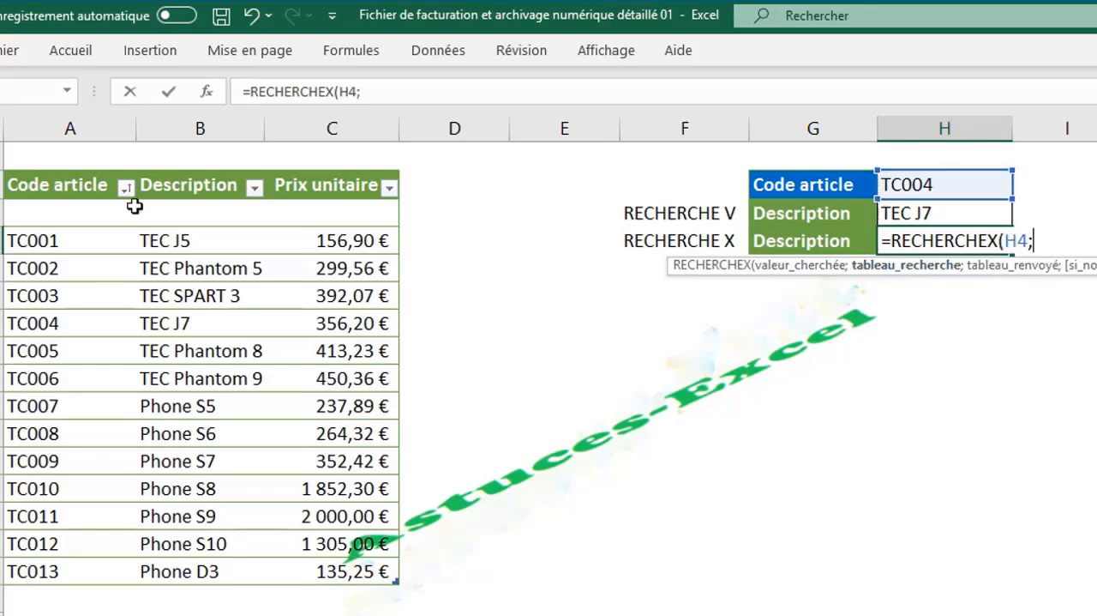
# - Give RECHERCHEX the article table's Code article column as the lookup array and its Description column as the return array
pyautogui.click(71, 168)
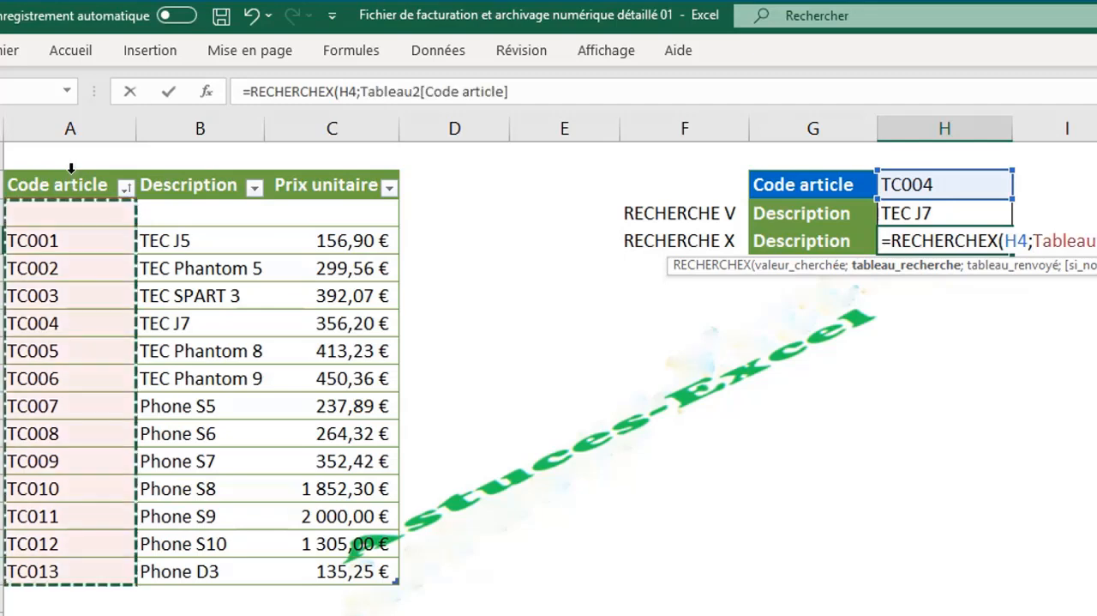
pyautogui.write(';')
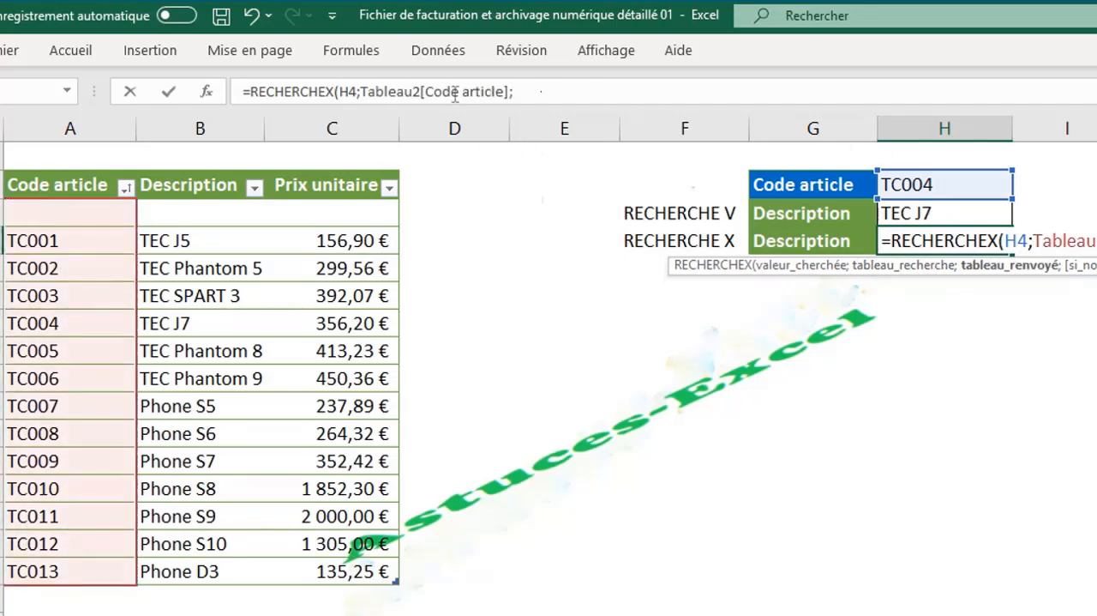
pyautogui.click(396, 89)
pyautogui.click(524, 88)
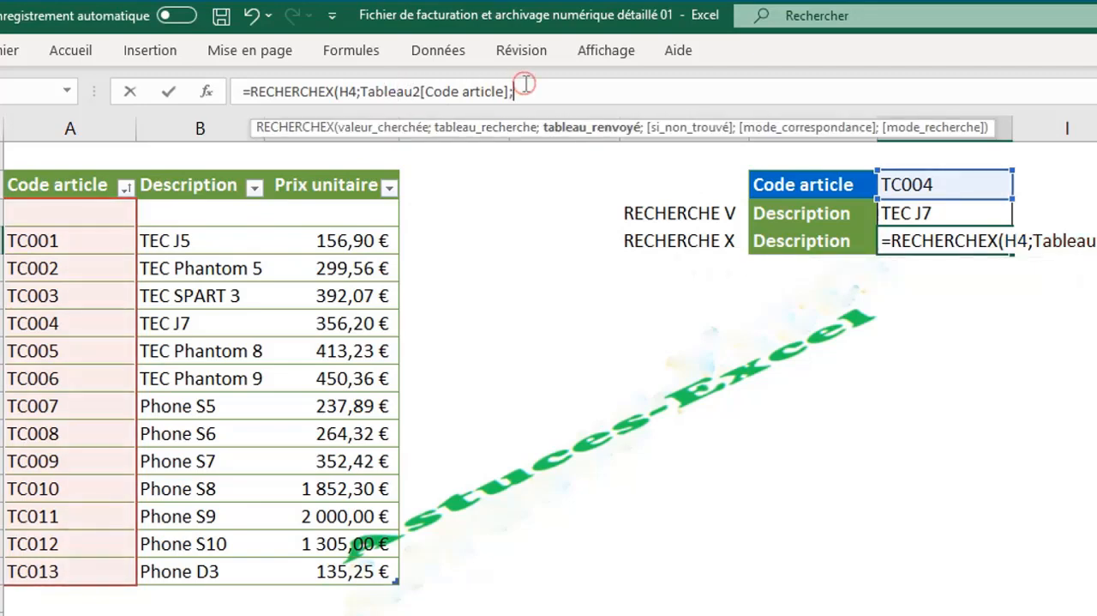
pyautogui.click(205, 169)
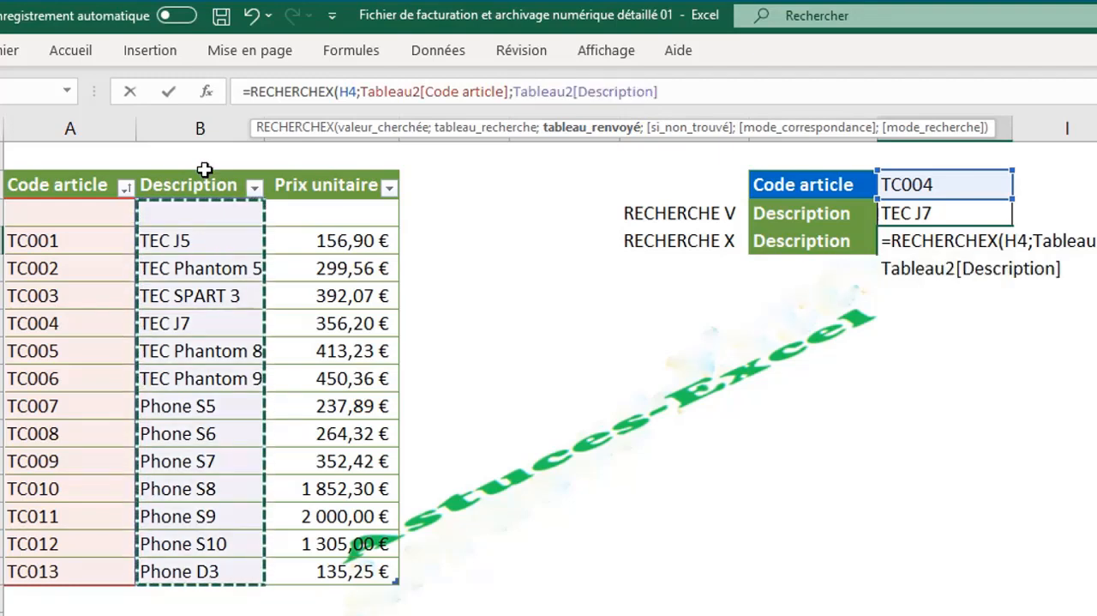
# - Finish the RECHERCHEX formula with an empty not-found argument and match mode 0 for an exact match
pyautogui.write(';')
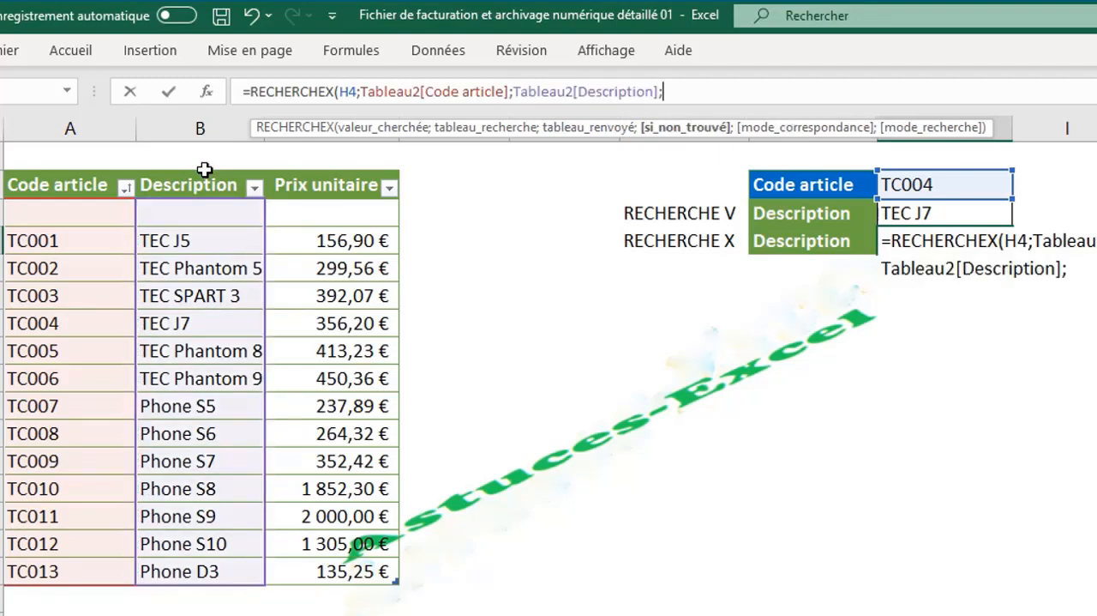
pyautogui.write(';')
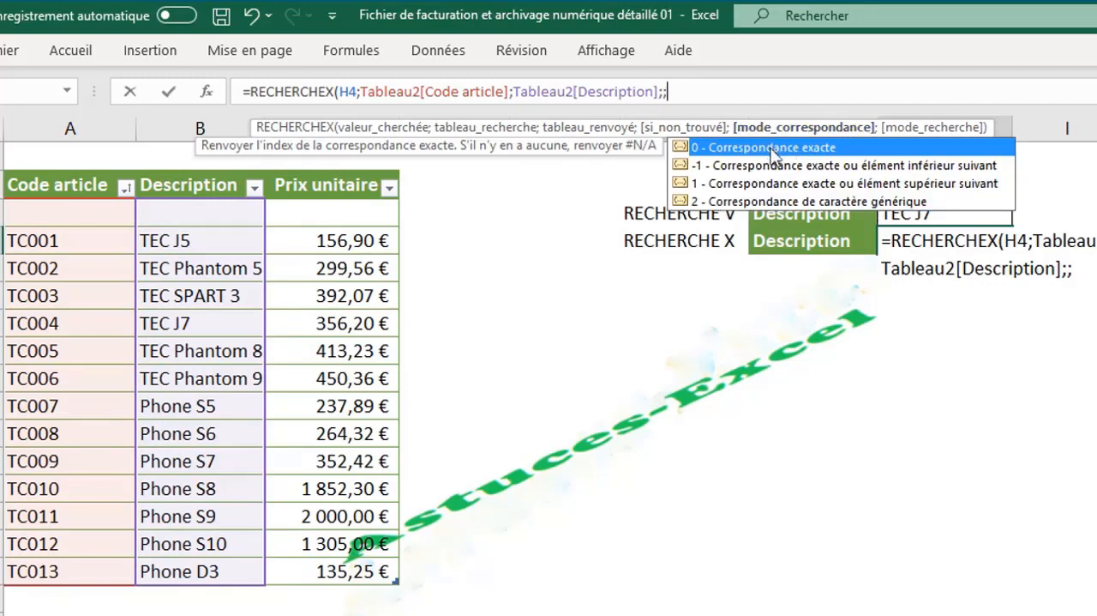
pyautogui.doubleClick(774, 153)
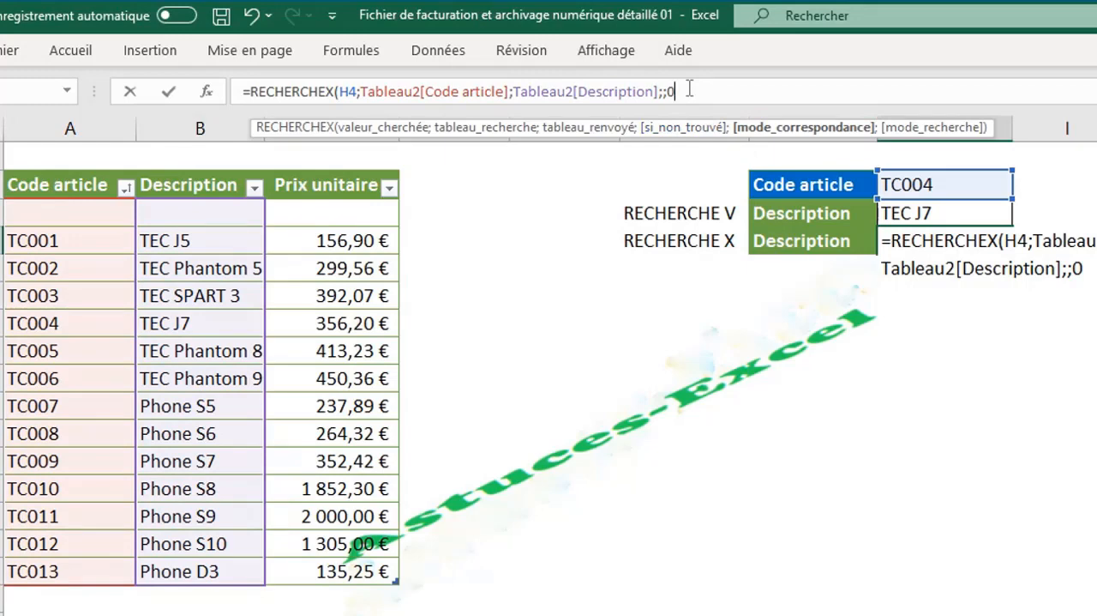
pyautogui.write(')')
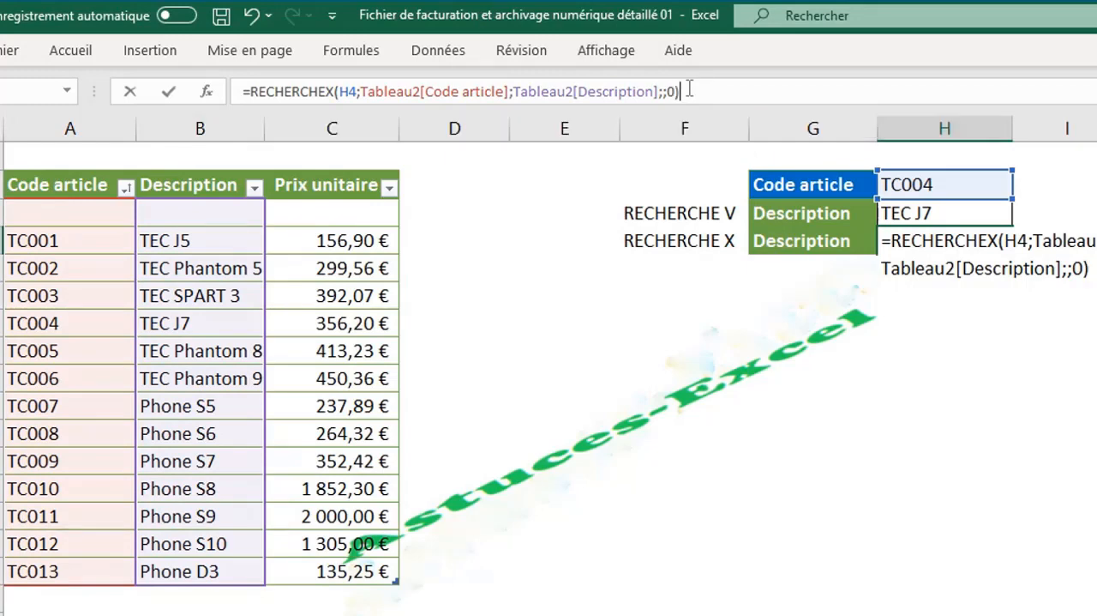
pyautogui.press('Return')
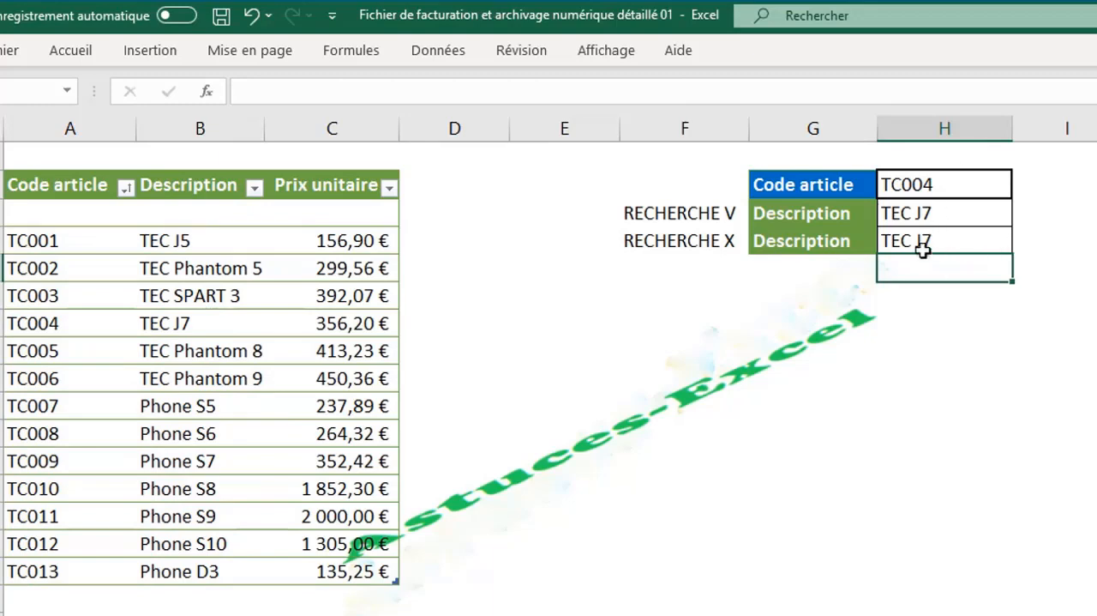
# - Change the Code article in H4 to TC0022
pyautogui.click(947, 233)
pyautogui.doubleClick(941, 186)
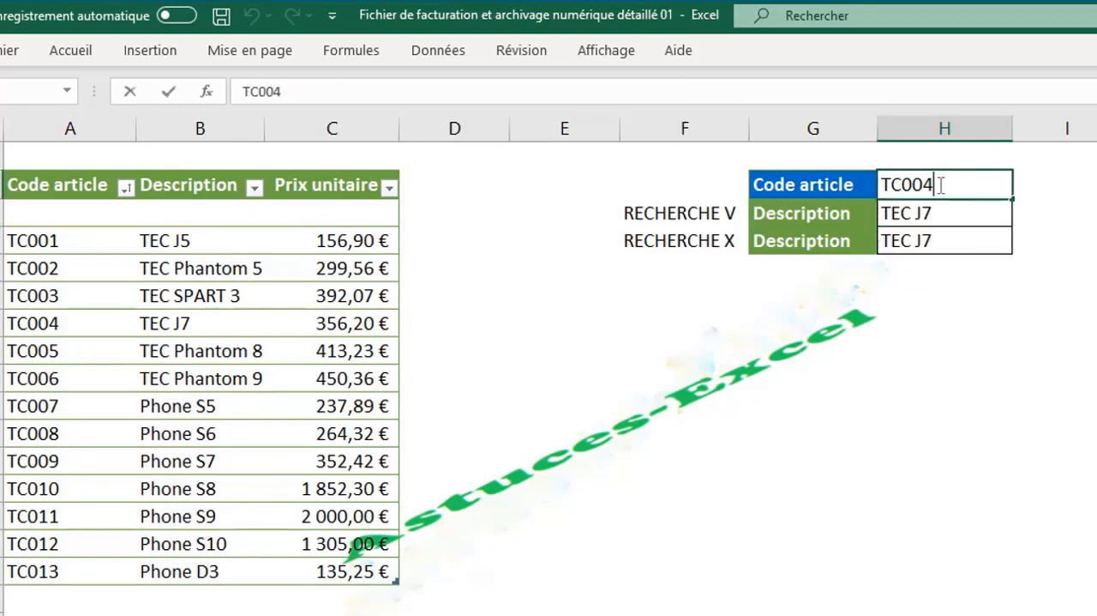
pyautogui.press('BackSpace')
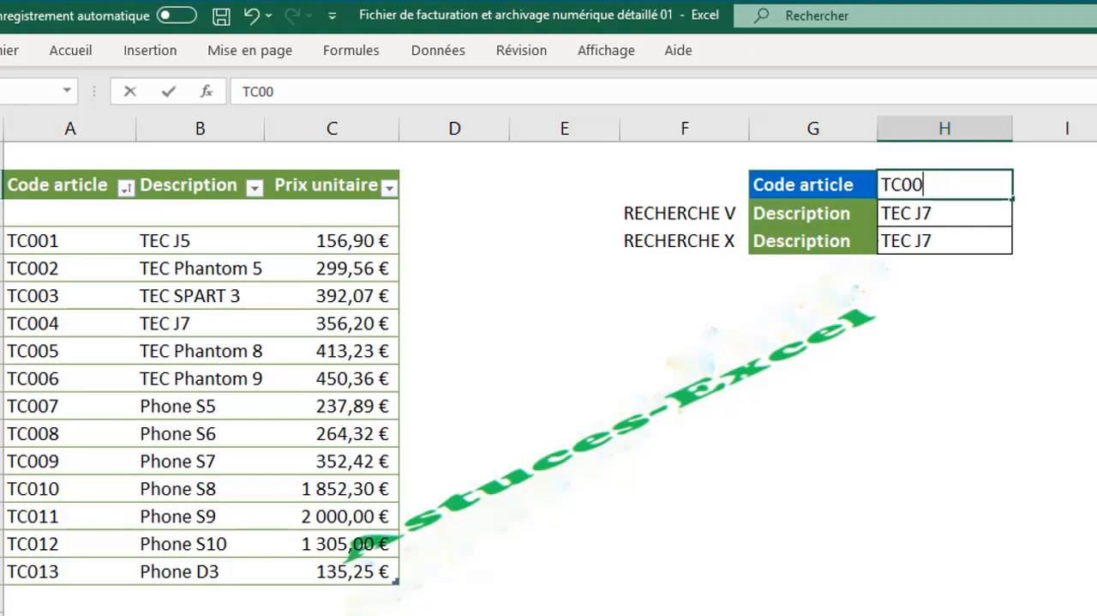
pyautogui.write('22')
pyautogui.press('Return')
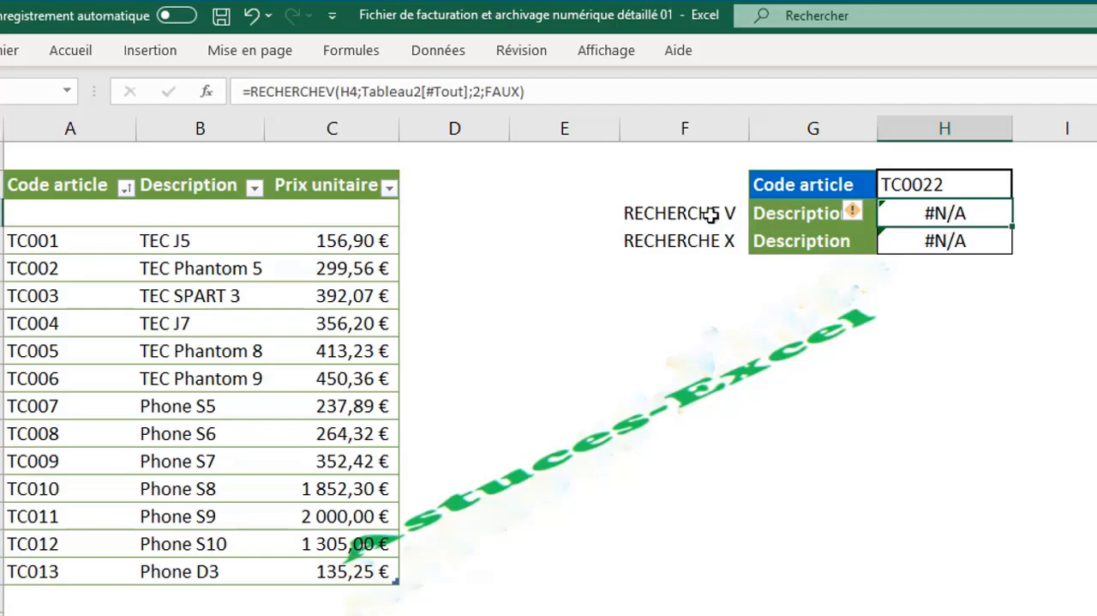
# - Wrap the RECHERCHEV formula in the first Description cell in SIERREUR, ready for its value-if-error argument
pyautogui.doubleClick(926, 213)
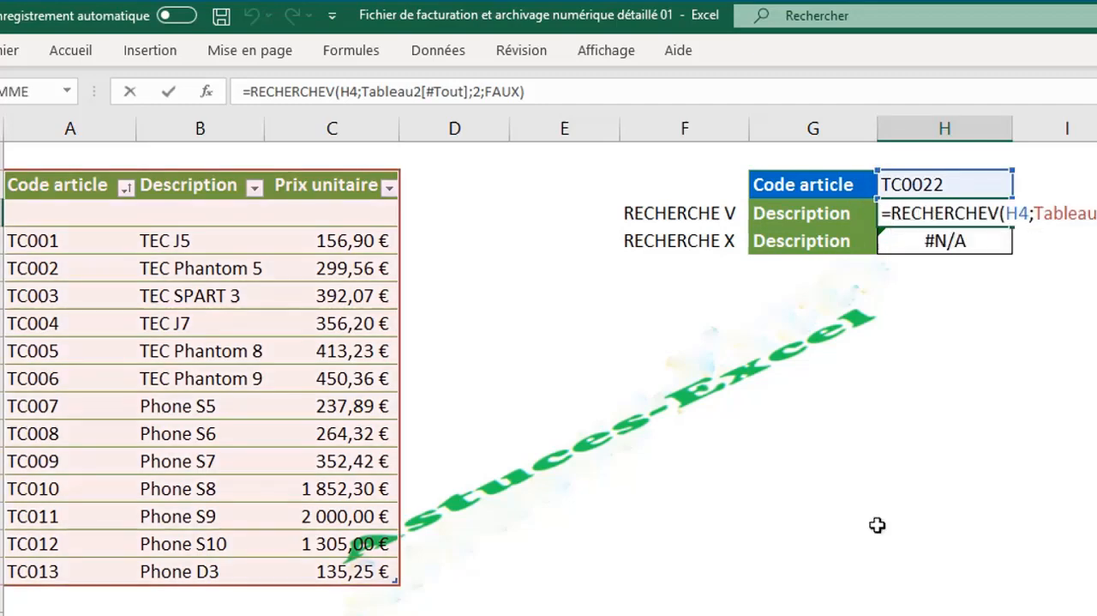
pyautogui.write('SI')
pyautogui.doubleClick(942, 312)
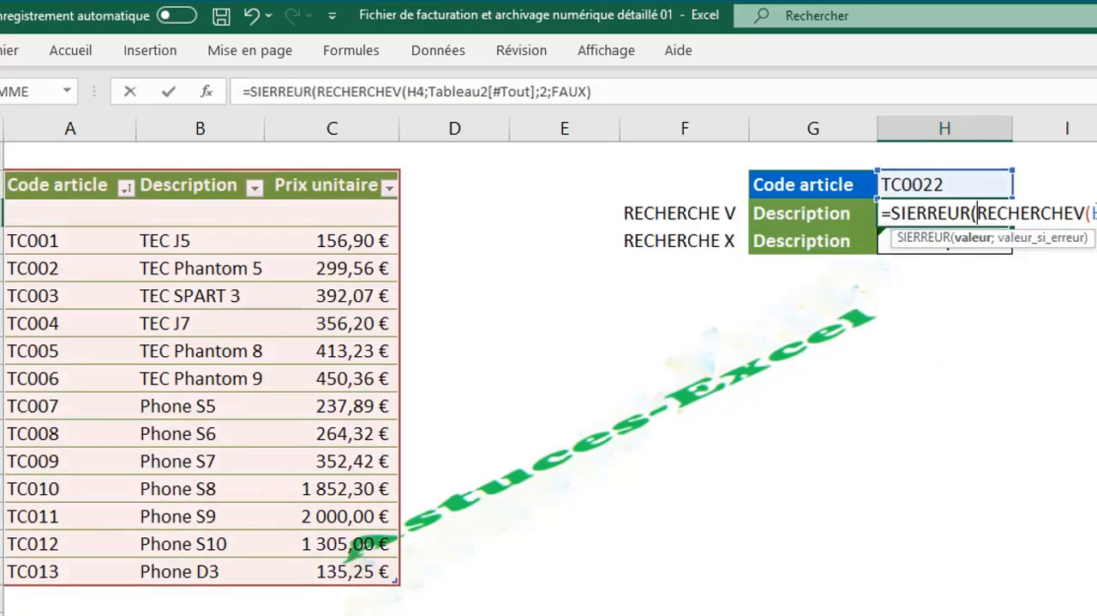
pyautogui.click(605, 92)
pyautogui.write(';')
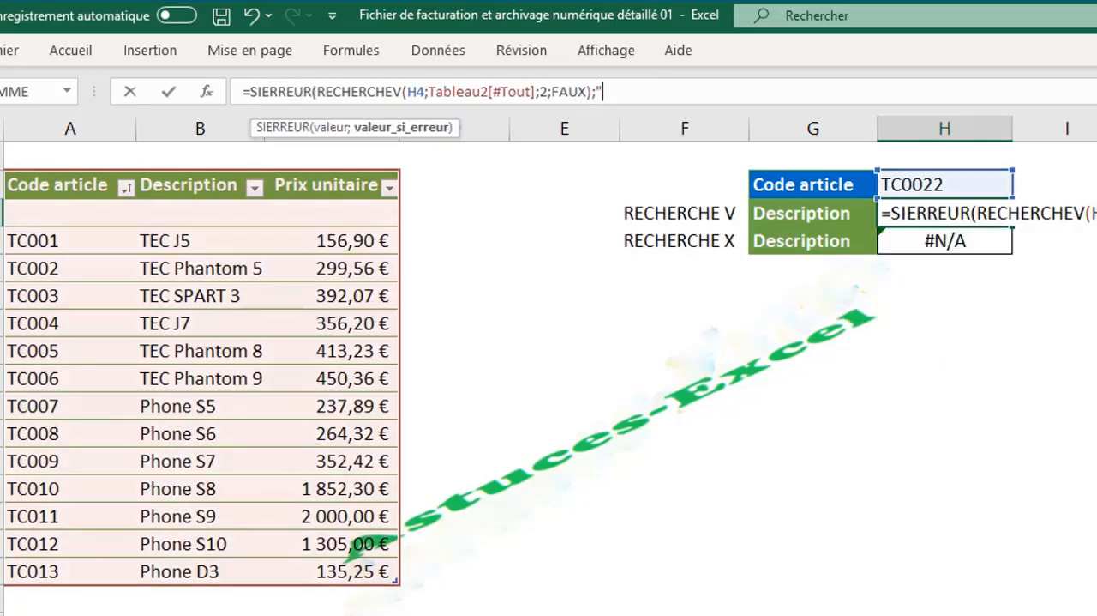
pyautogui.write('"non valide')
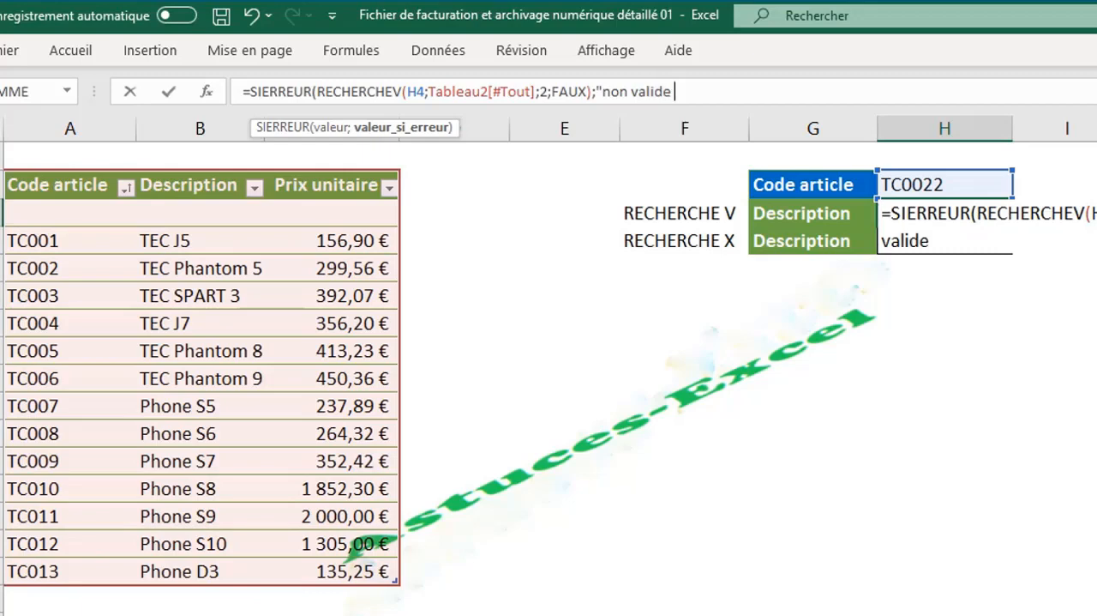
# - Set SIERREUR's error value to "non valide", copy that text with its quotes and validate the formula
pyautogui.press('BackSpace')
pyautogui.moveTo(682, 92); pyautogui.dragTo(601, 92)
pyautogui.press('Return')
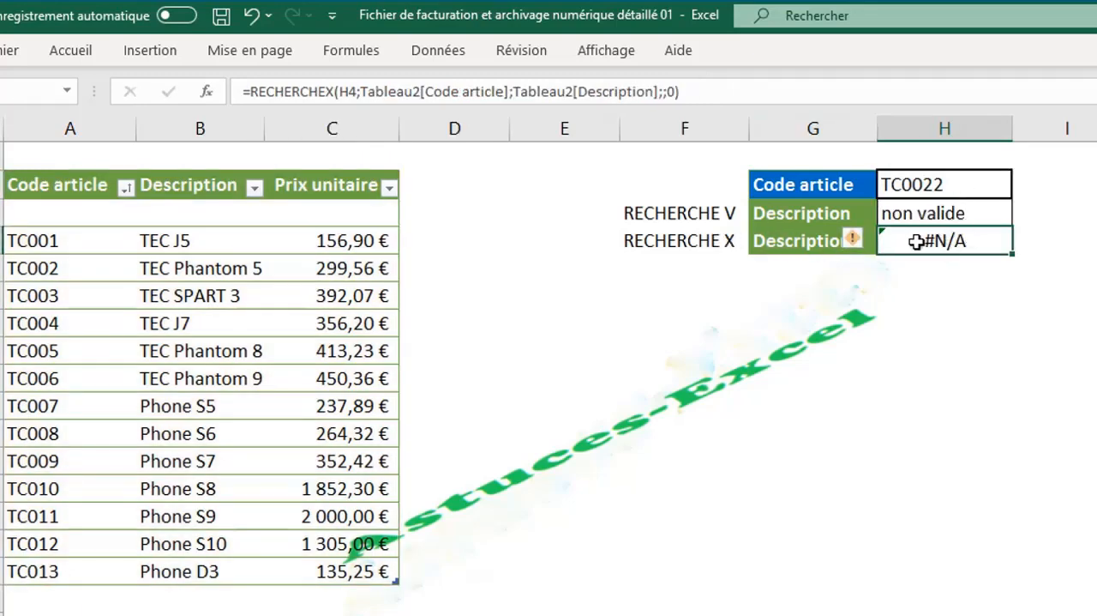
# - Paste "non valide" as the si_non_trouvé argument of the RECHERCHEX formula in the second Description cell and validate it
pyautogui.doubleClick(920, 241)
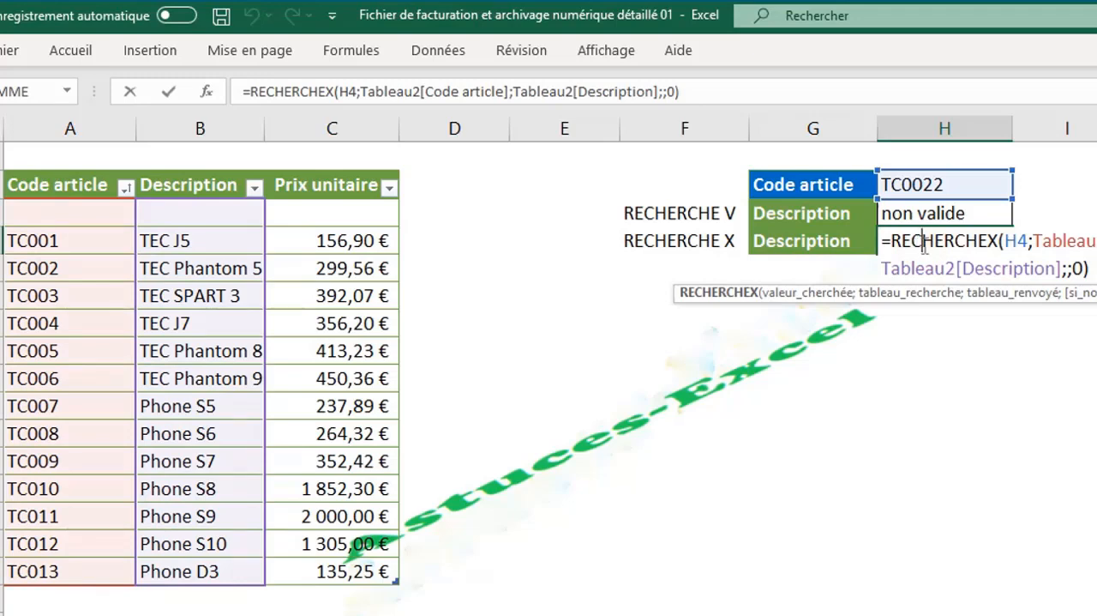
pyautogui.click(485, 90)
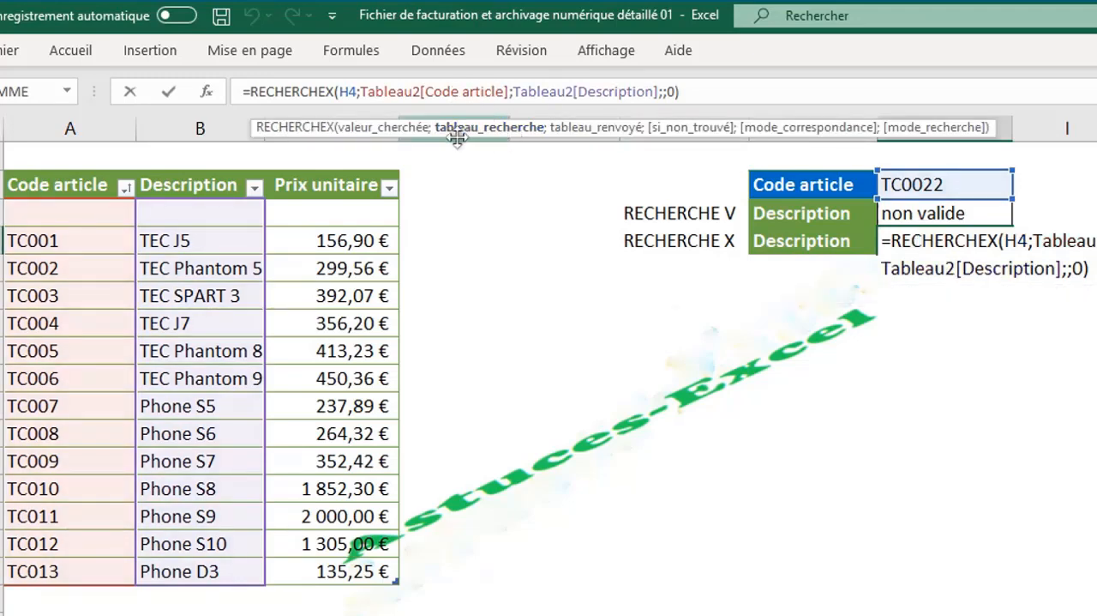
pyautogui.click(592, 129)
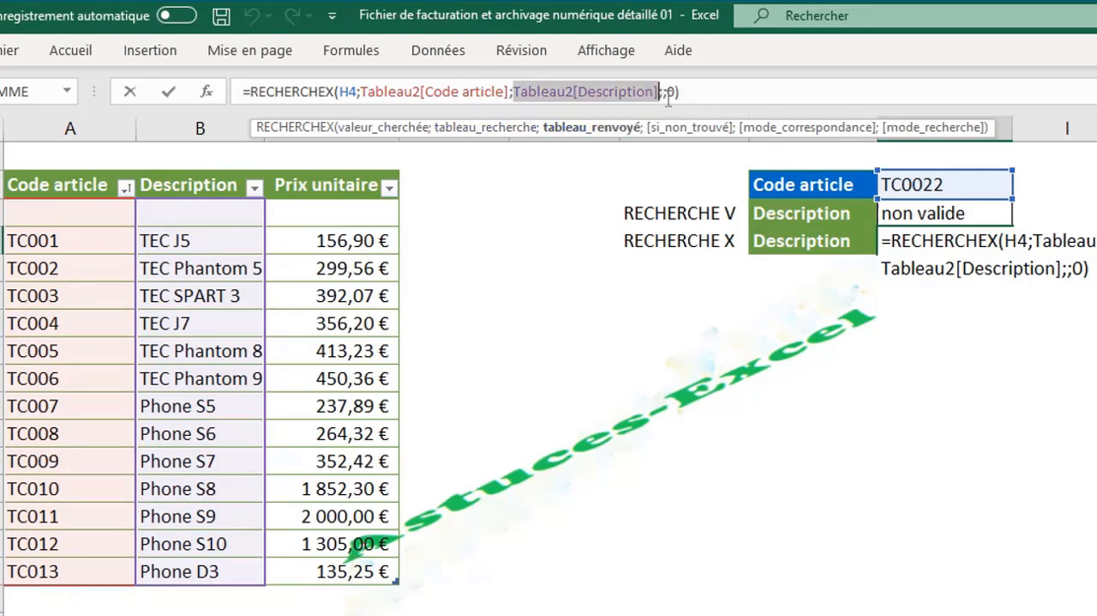
pyautogui.click(677, 131)
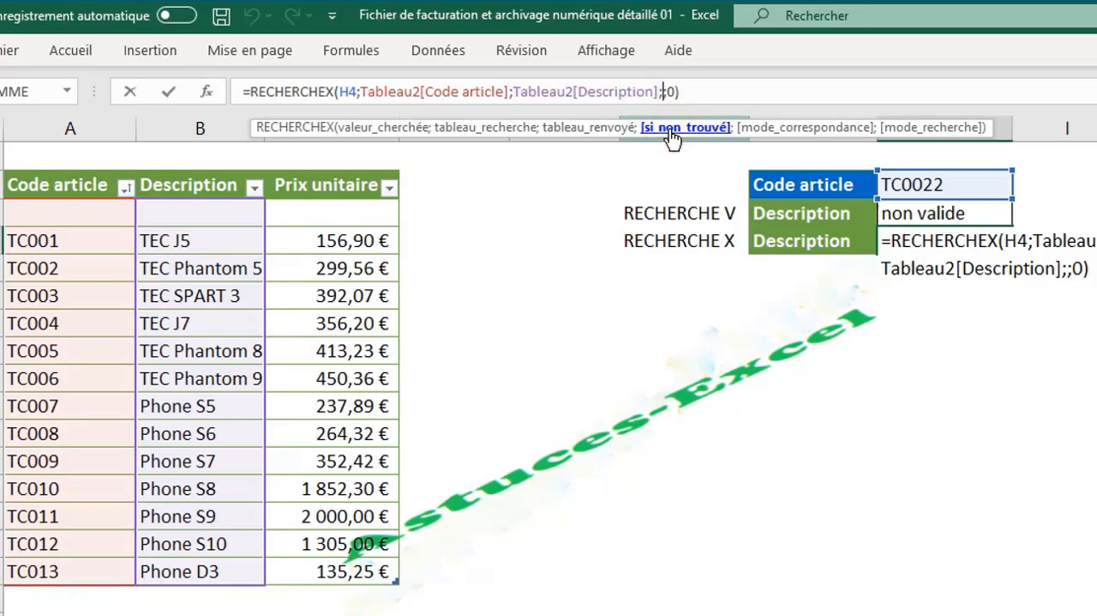
pyautogui.rightClick(664, 90)
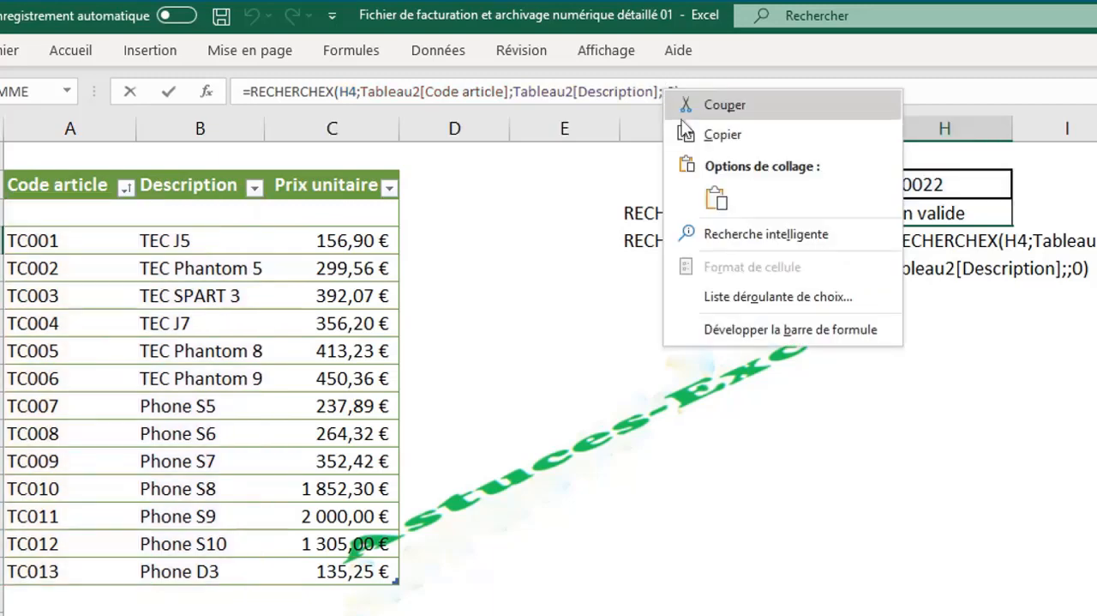
pyautogui.click(717, 198)
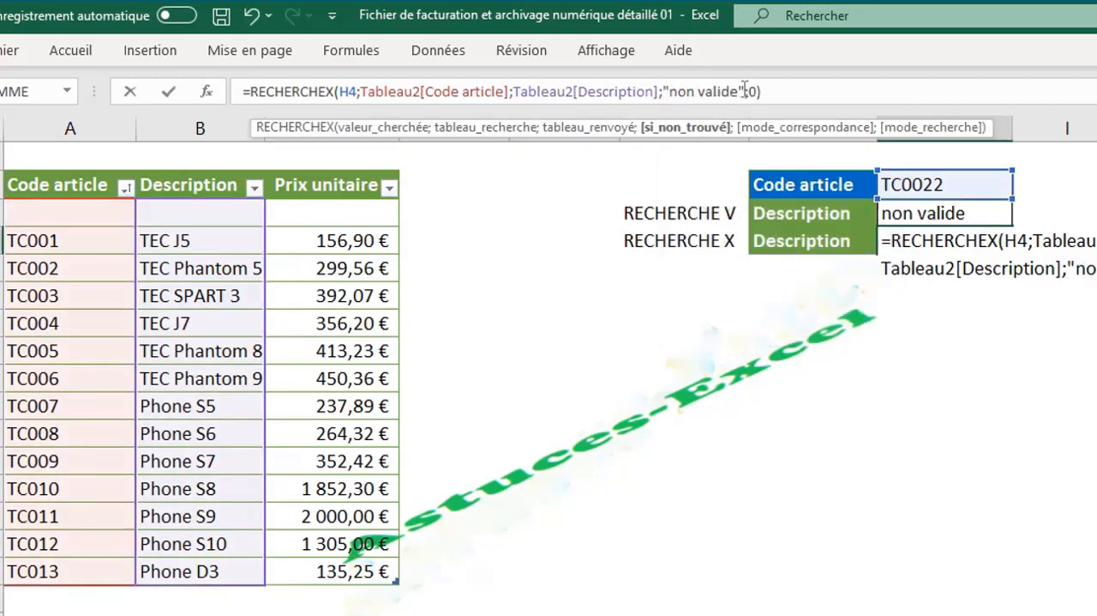
pyautogui.click(796, 97)
pyautogui.press('Return')
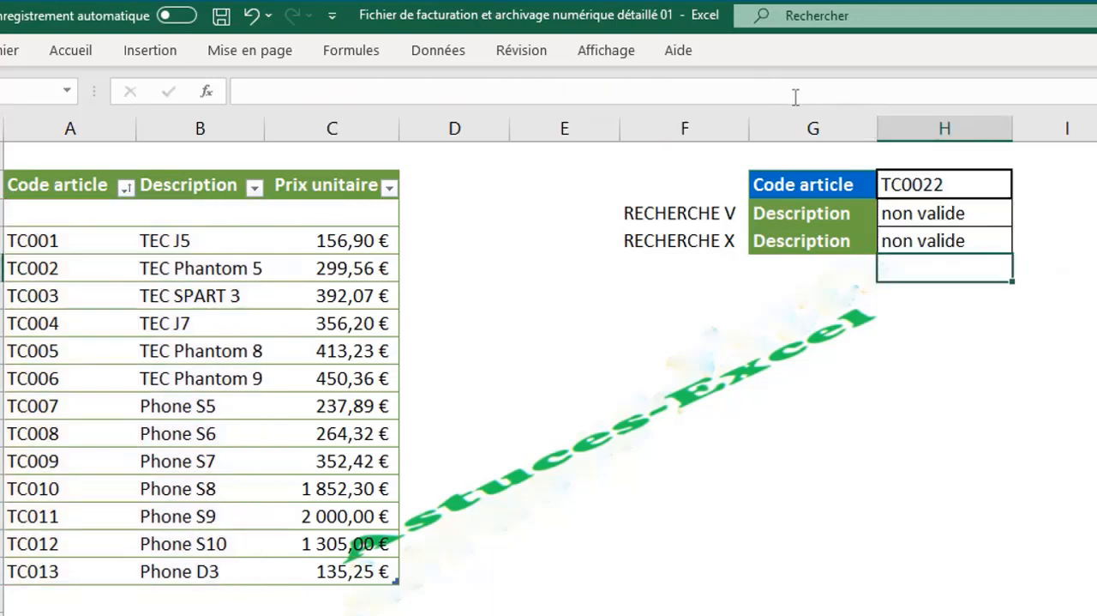
pyautogui.click(933, 242)
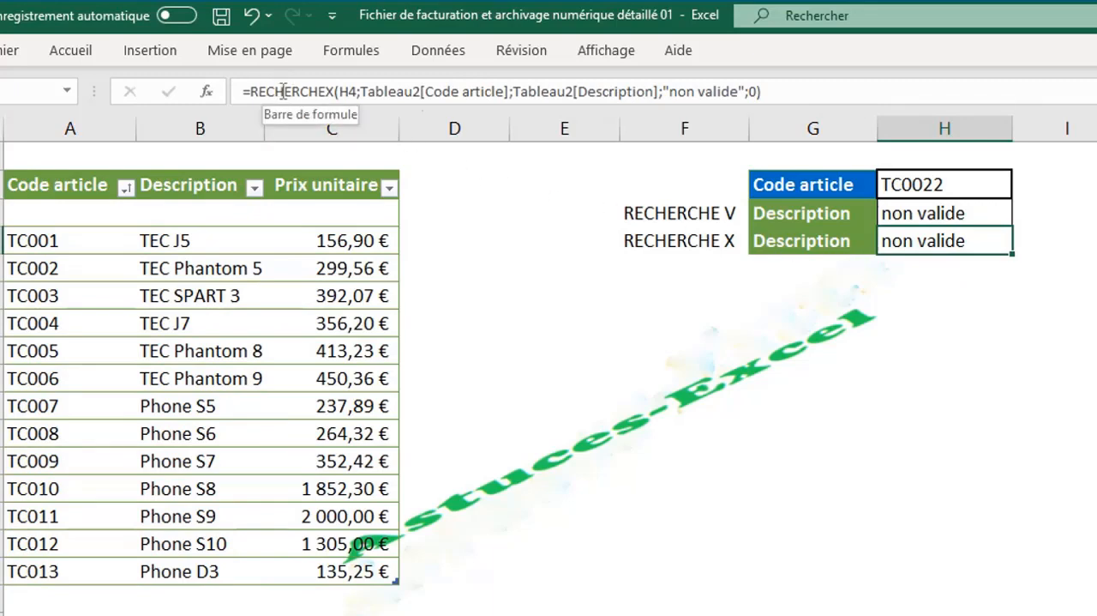
# - Replace the Code article in H4 with the wildcard search value *02
pyautogui.click(925, 212)
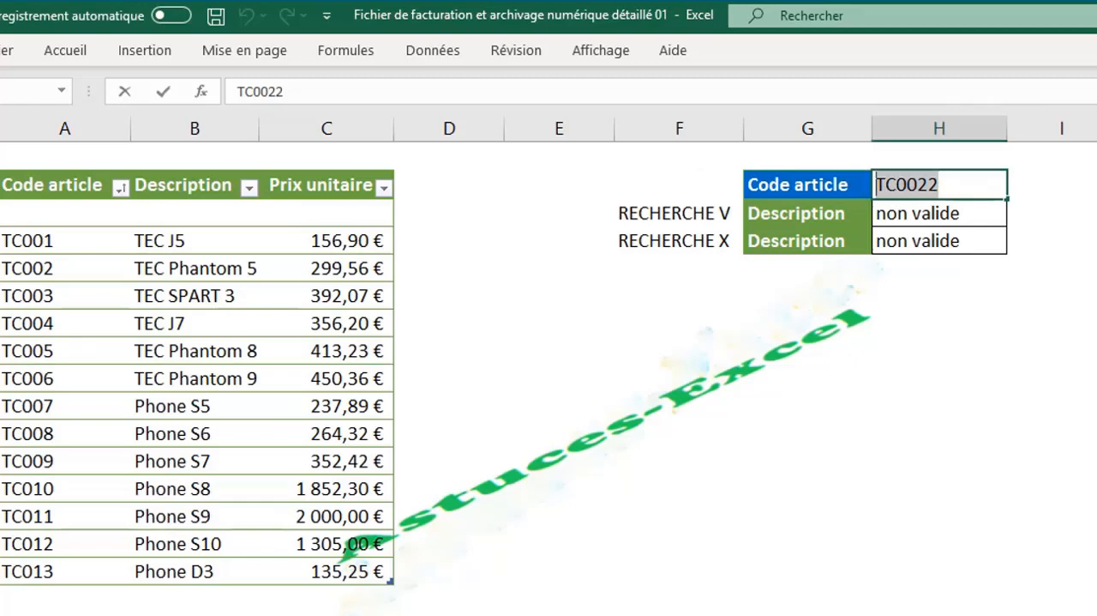
pyautogui.write('0')
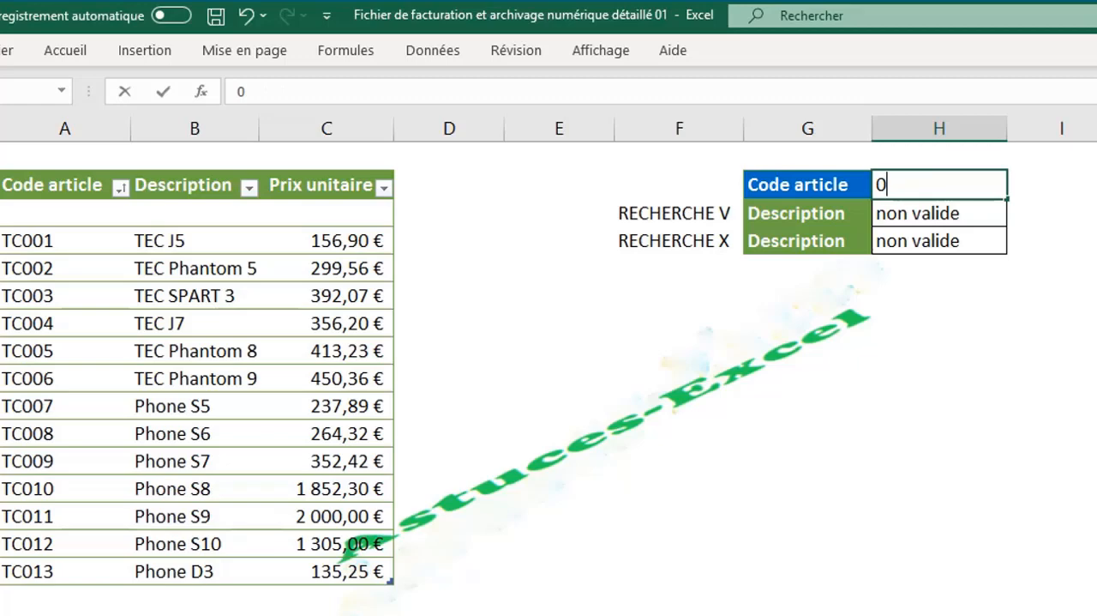
pyautogui.write('2')
pyautogui.write('*')
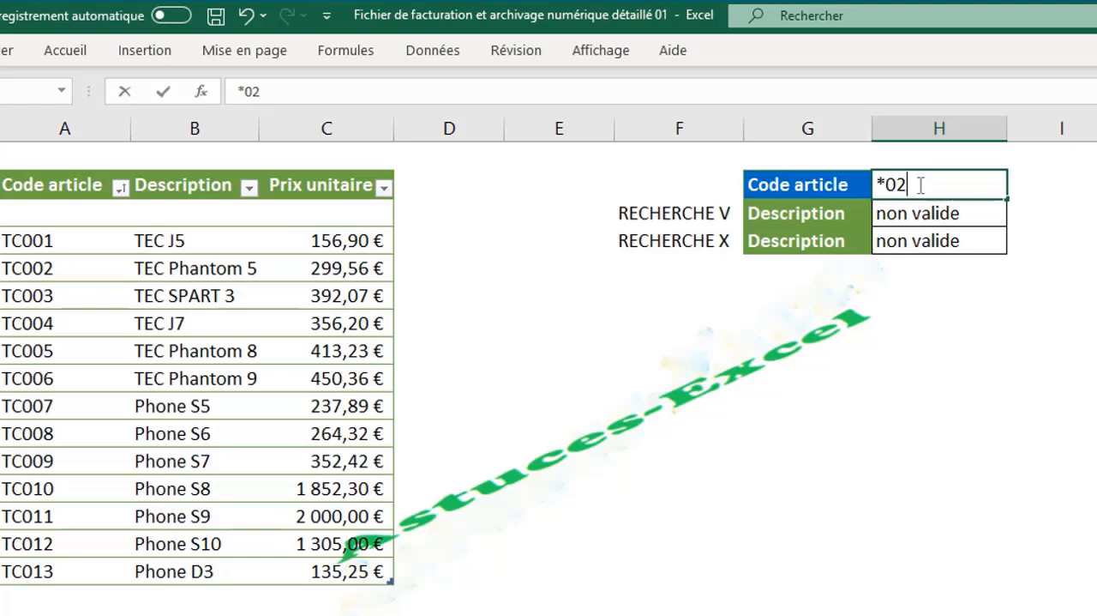
pyautogui.press('Return')
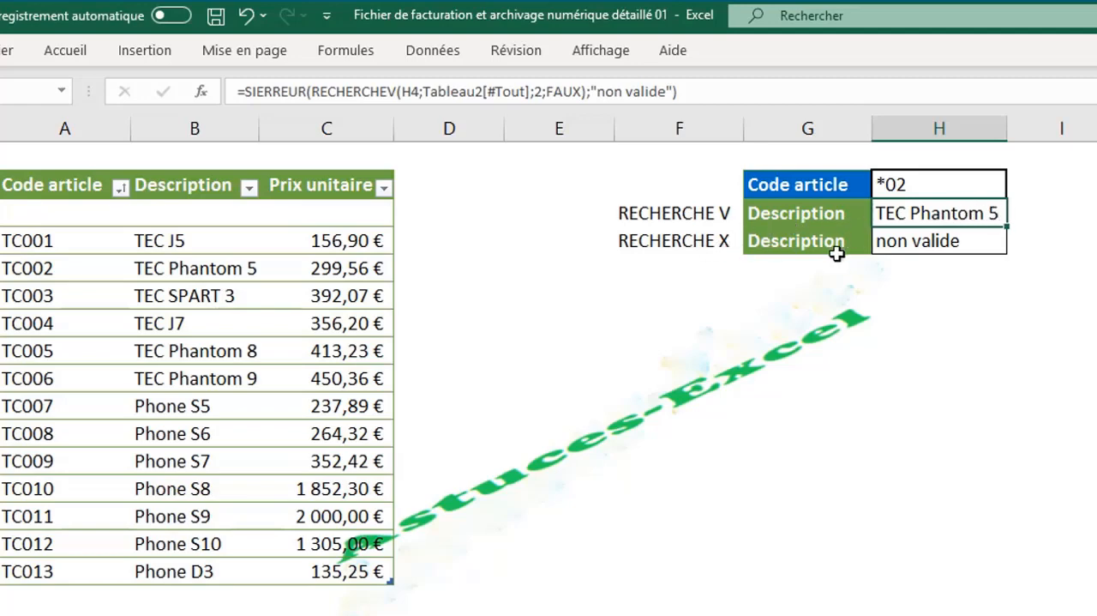
# - Change the RECHERCHEX formula's mode_correspondance argument to 2 - Correspondance de caractère générique and validate it
pyautogui.doubleClick(917, 244)
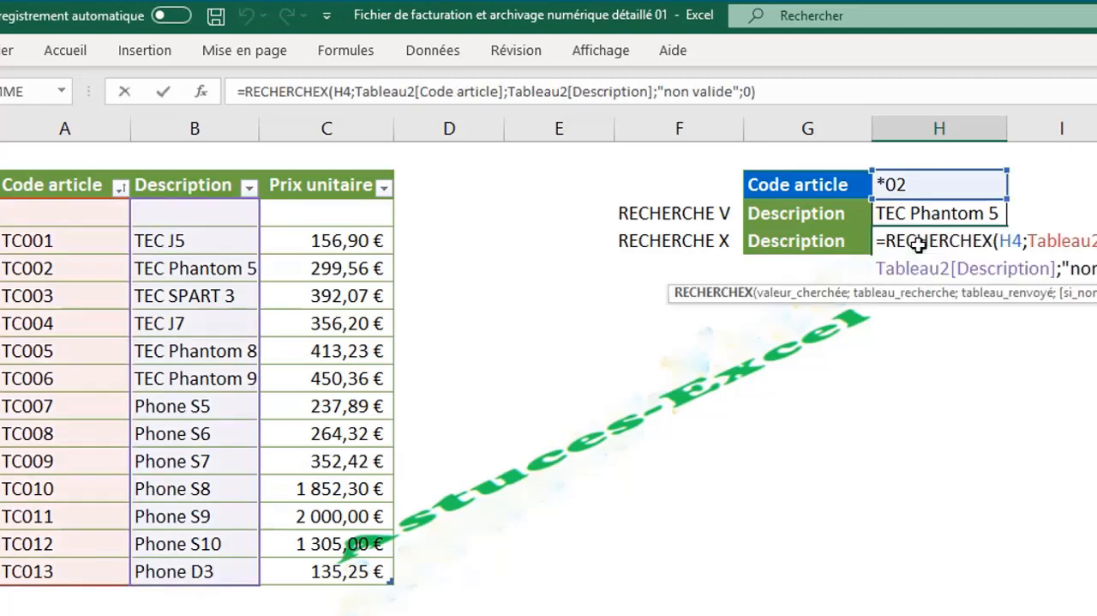
pyautogui.click(751, 92)
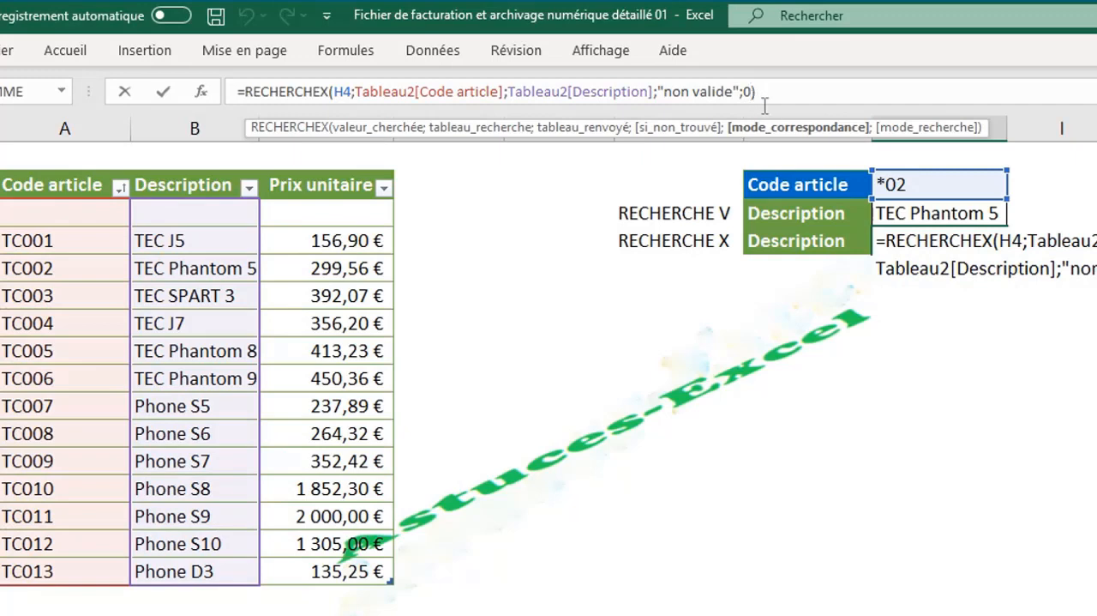
pyautogui.click(806, 138)
pyautogui.press('BackSpace')
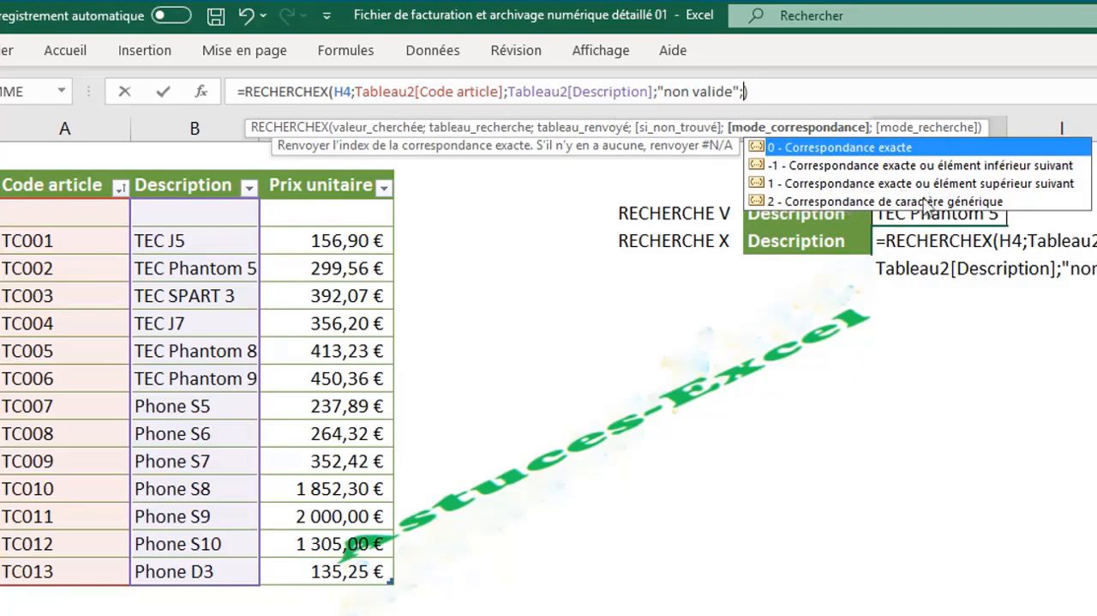
pyautogui.click(995, 202)
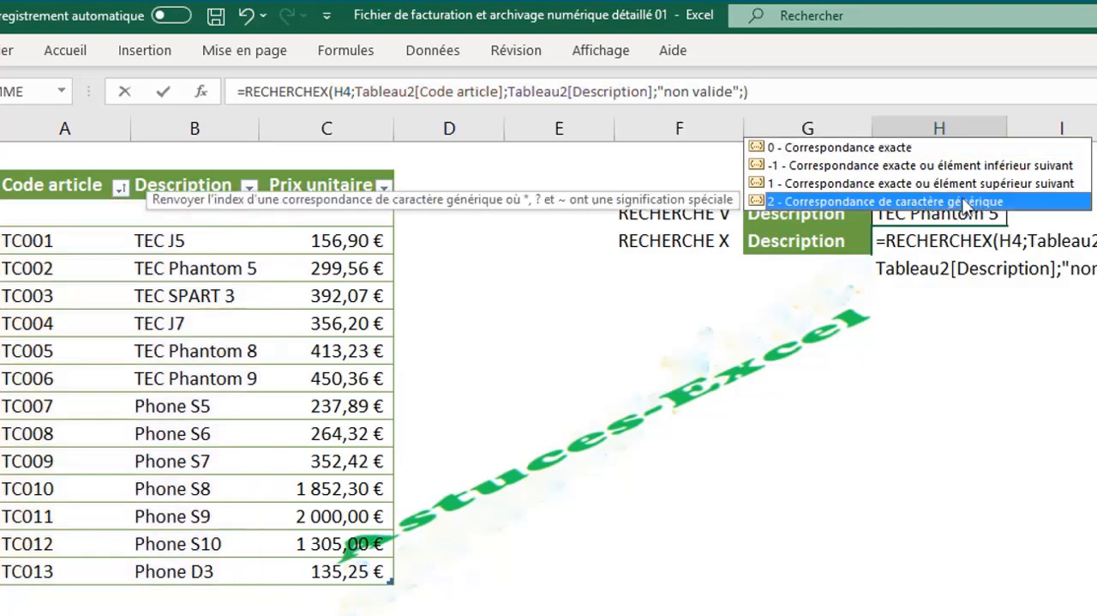
pyautogui.doubleClick(919, 206)
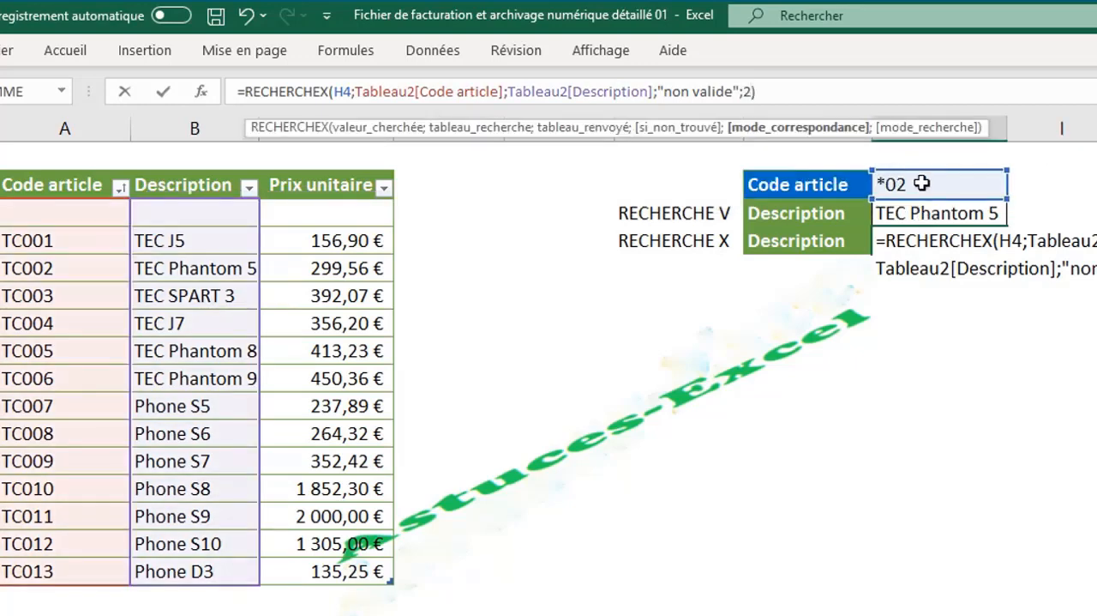
pyautogui.press('Return')
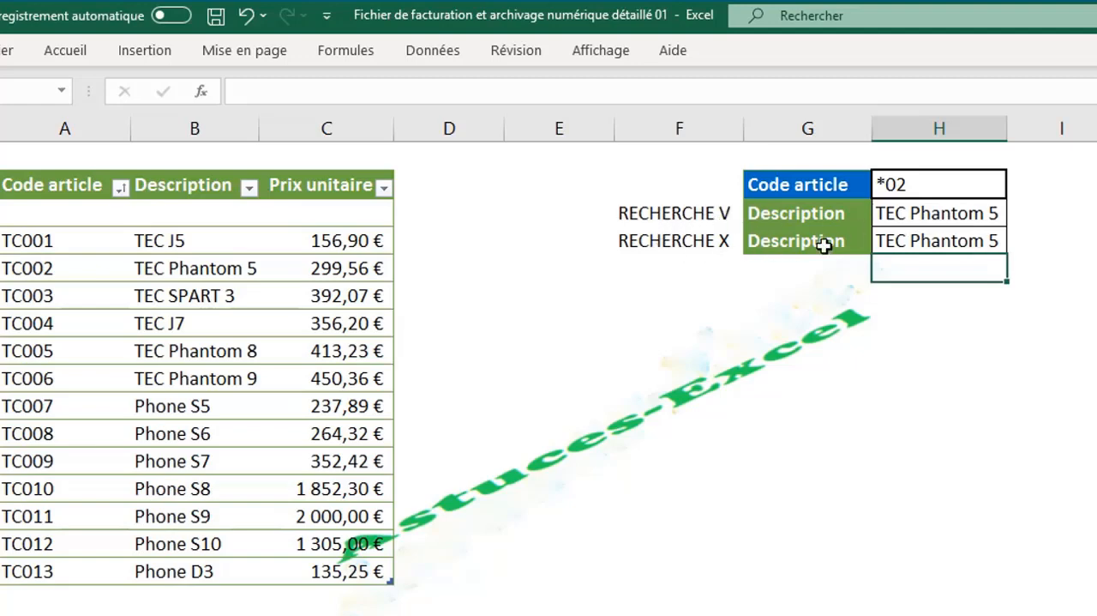
# - Shorten the Code article wildcard in H4 to *2
pyautogui.doubleClick(895, 183)
pyautogui.press('BackSpace')
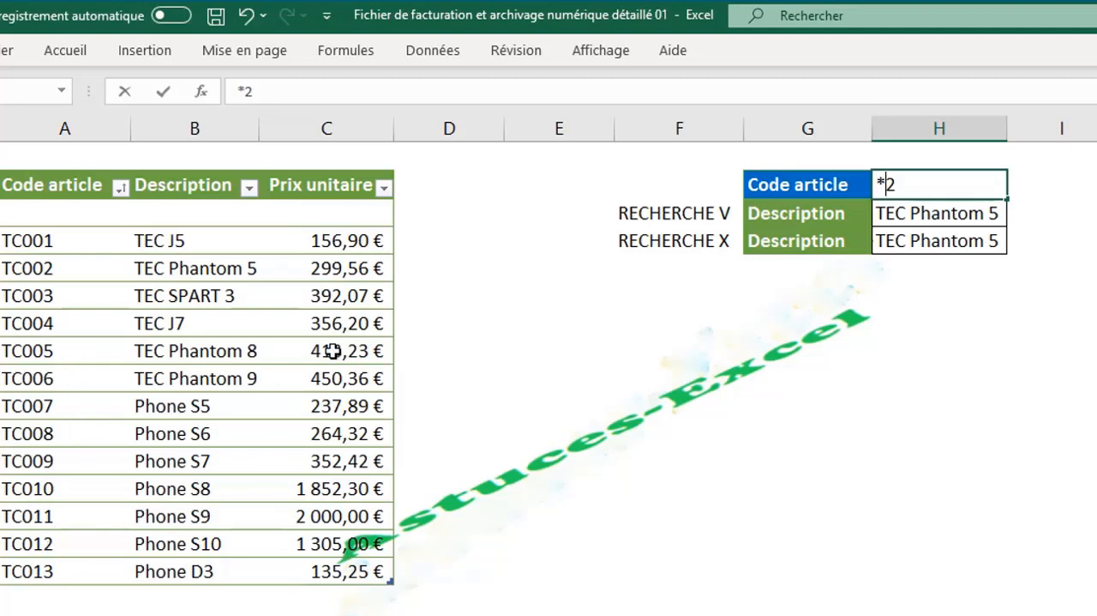
pyautogui.press('Return')
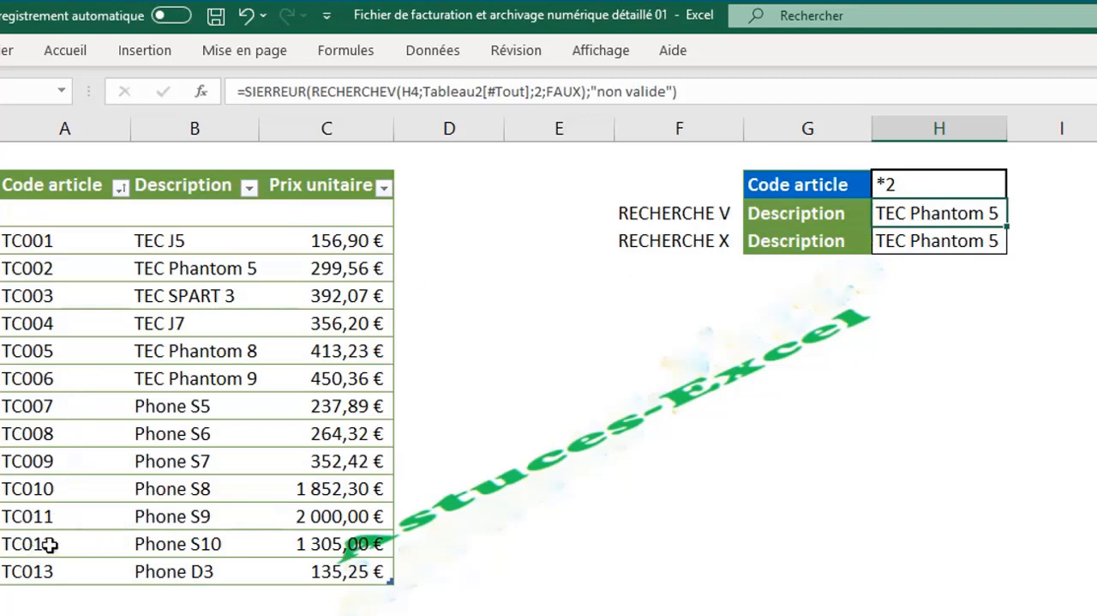
# - Add the mode_recherche argument -1 - Rechercher du dernier au premier to the RECHERCHEX formula and validate it
pyautogui.doubleClick(915, 243)
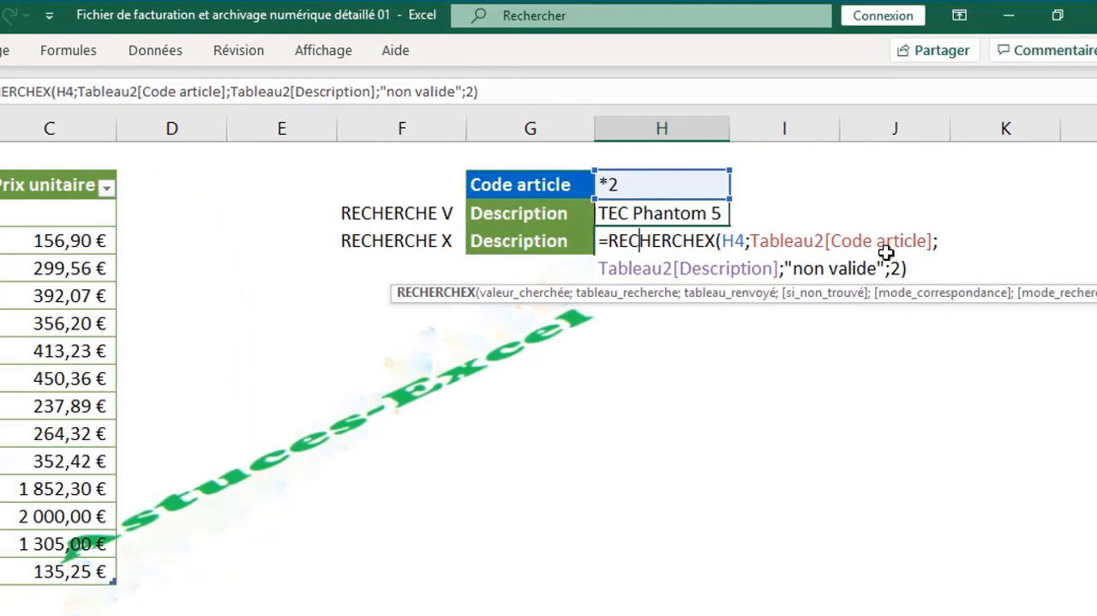
pyautogui.click(868, 267)
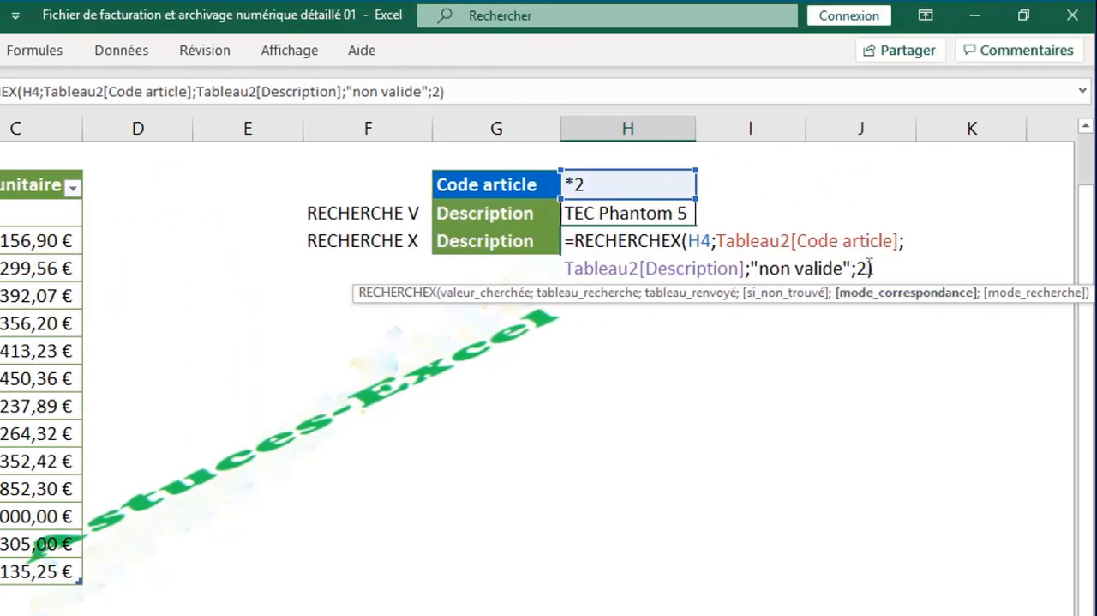
pyautogui.write(';')
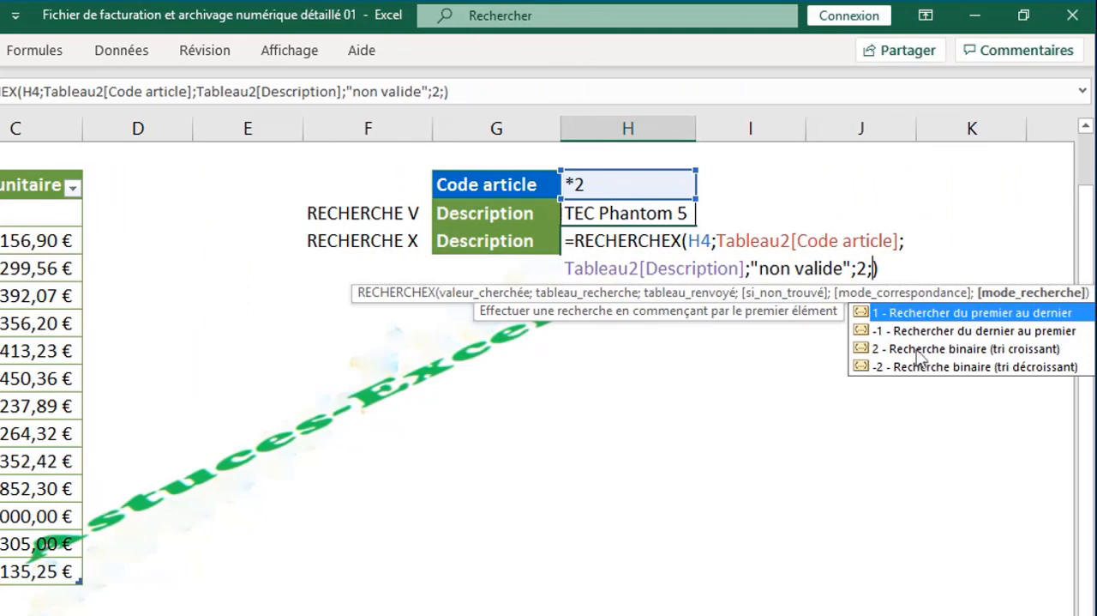
pyautogui.click(955, 335)
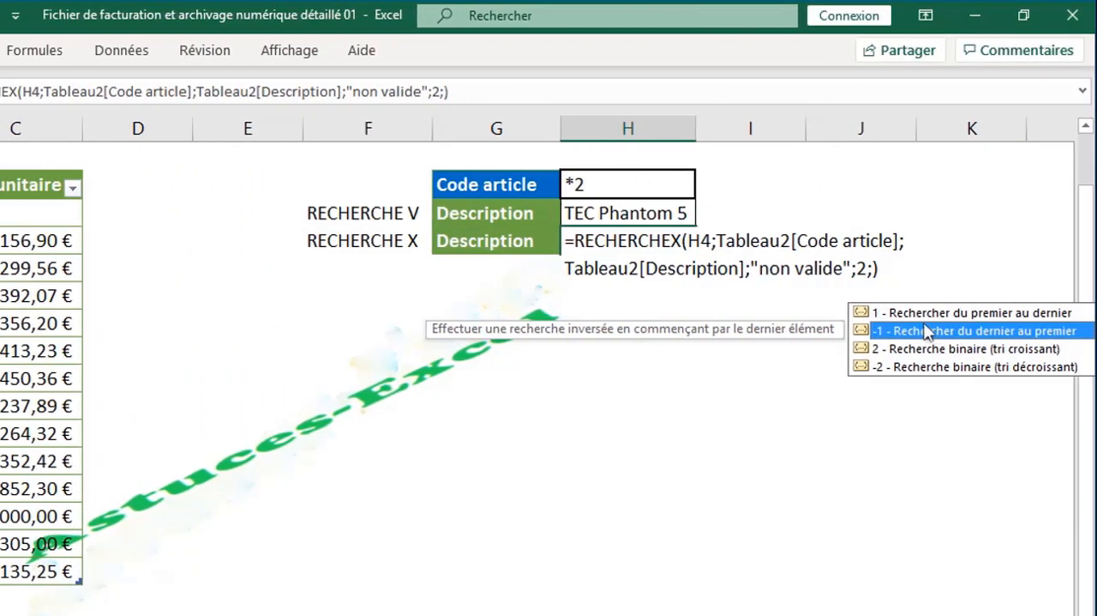
pyautogui.doubleClick(914, 333)
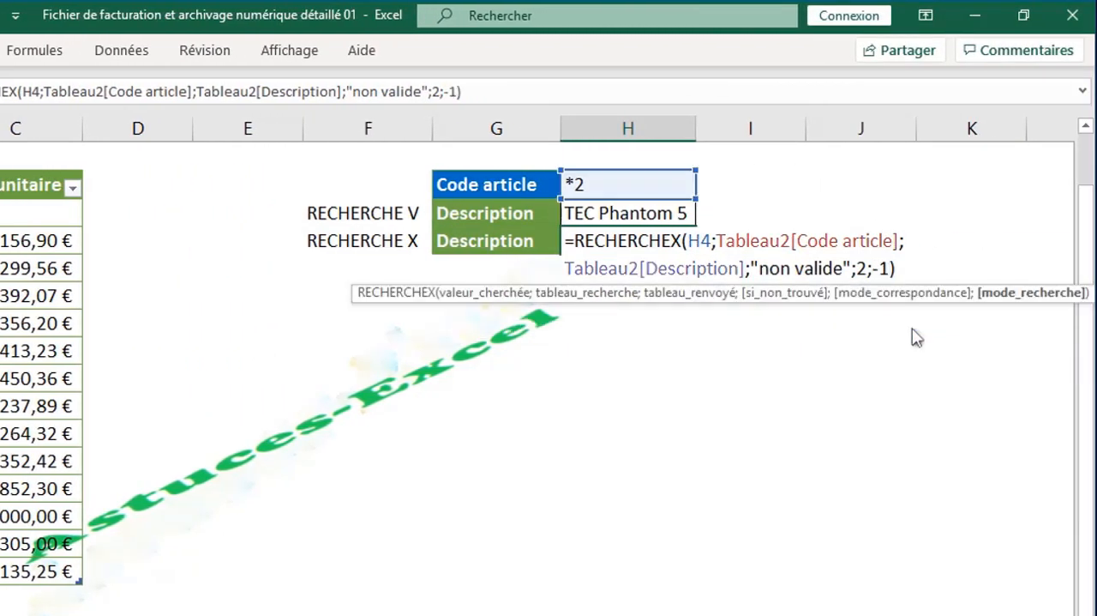
pyautogui.press('Return')
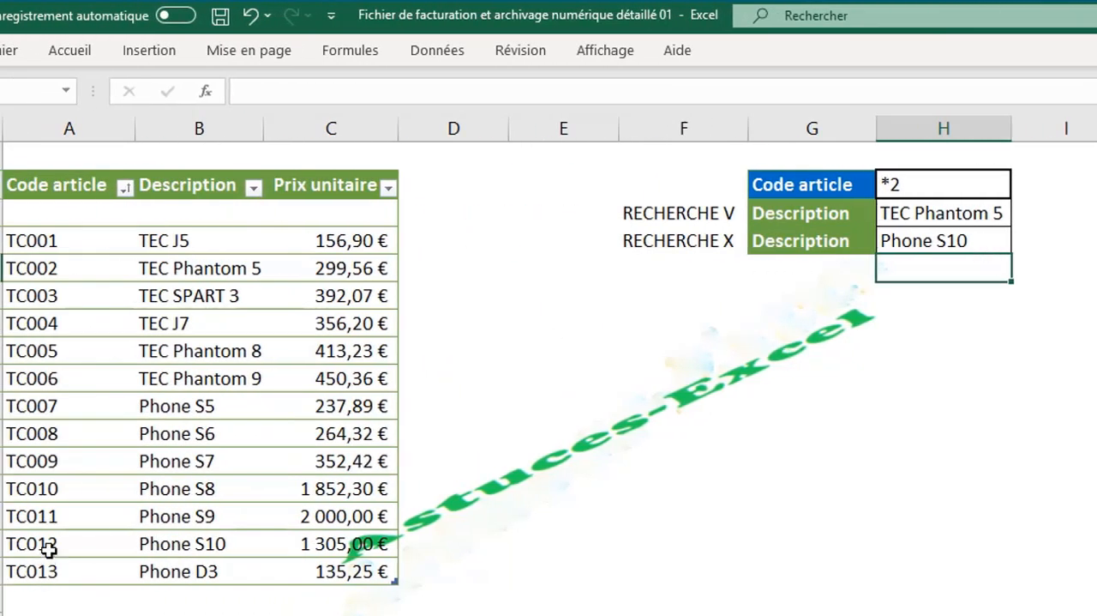
pyautogui.click(968, 240)
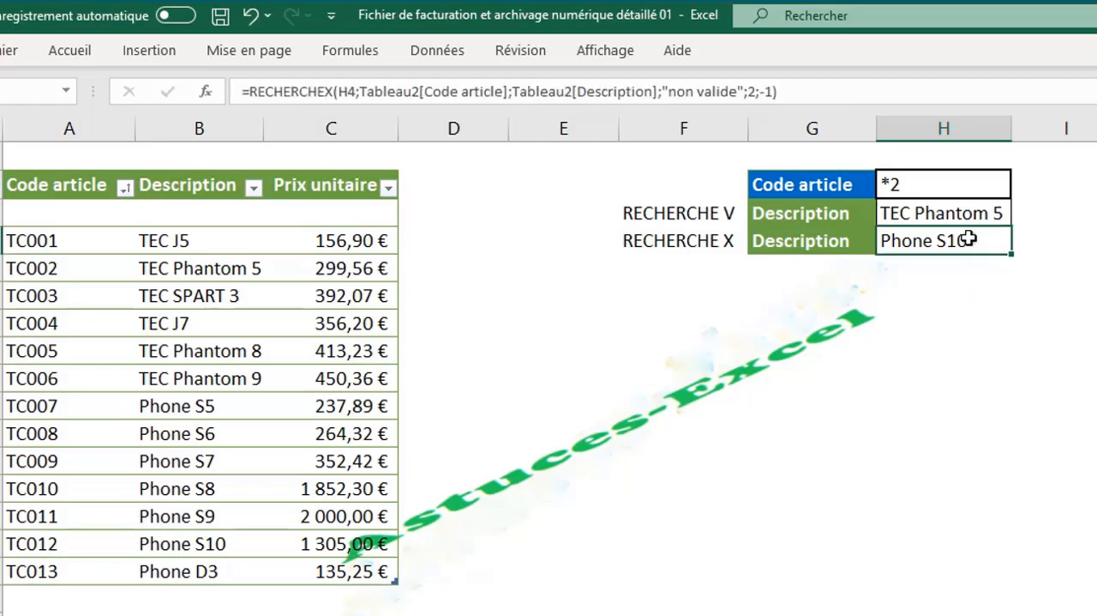
pyautogui.click(904, 300)
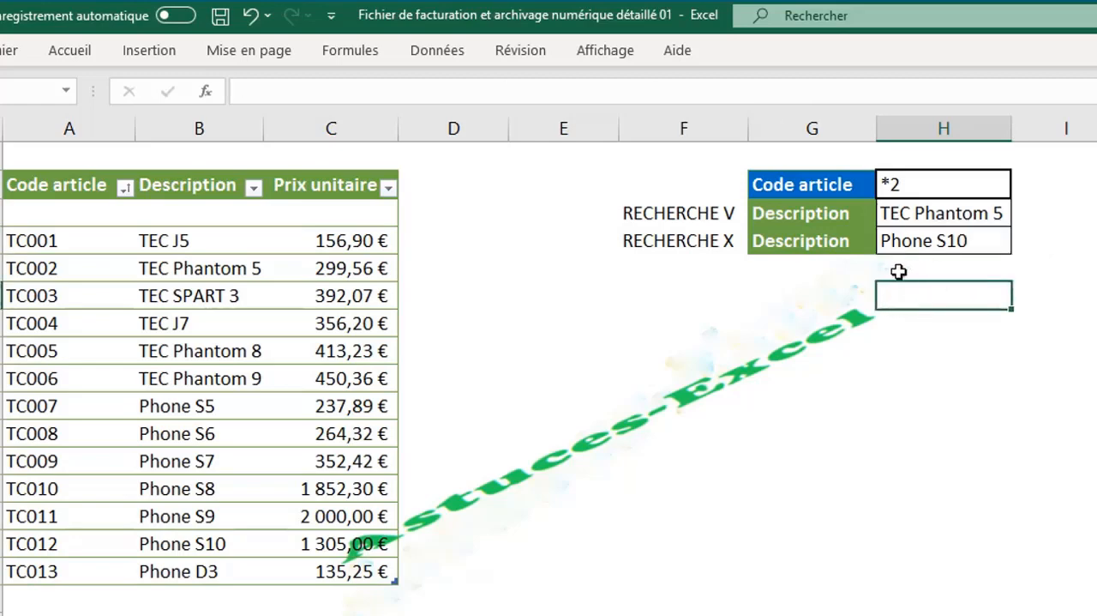
pyautogui.click(771, 342)
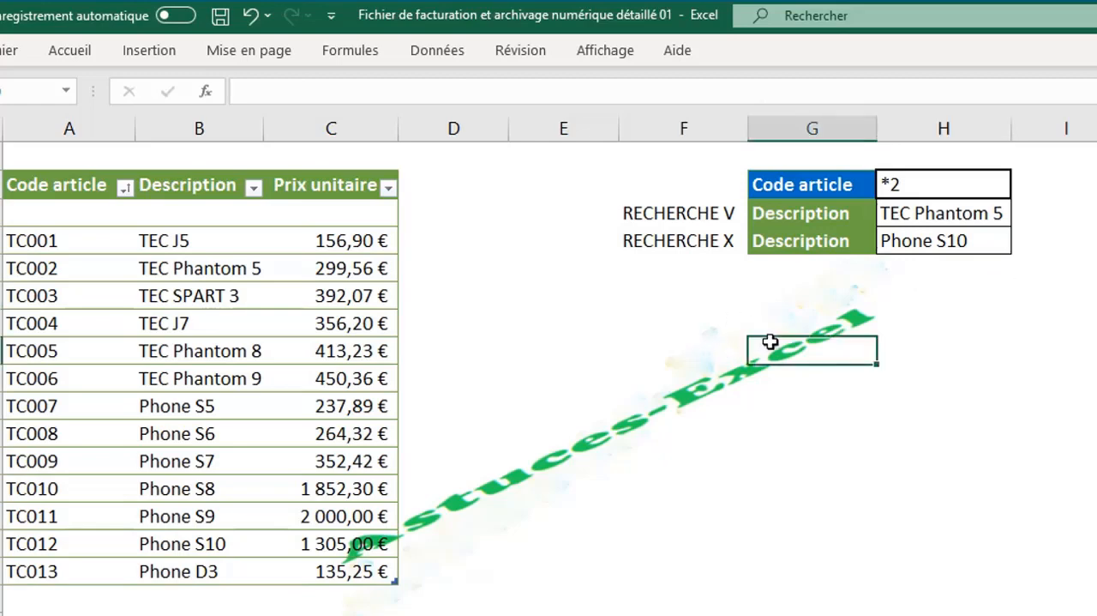
pyautogui.click(809, 269)
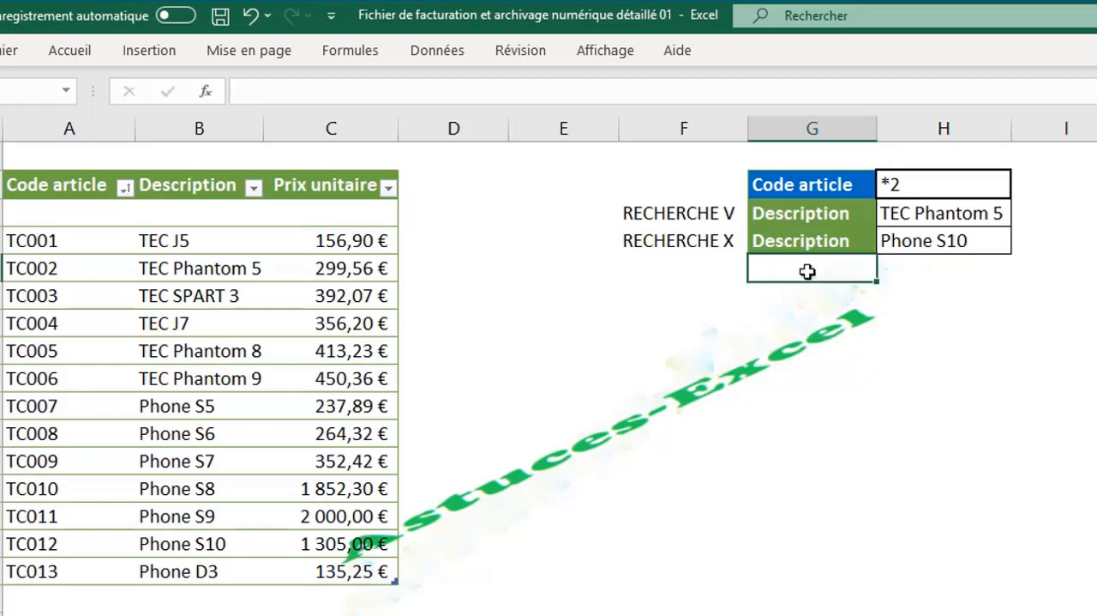
# - Move the RECHERCHE X label down to F9 and the second Description label down to G8
pyautogui.click(696, 238)
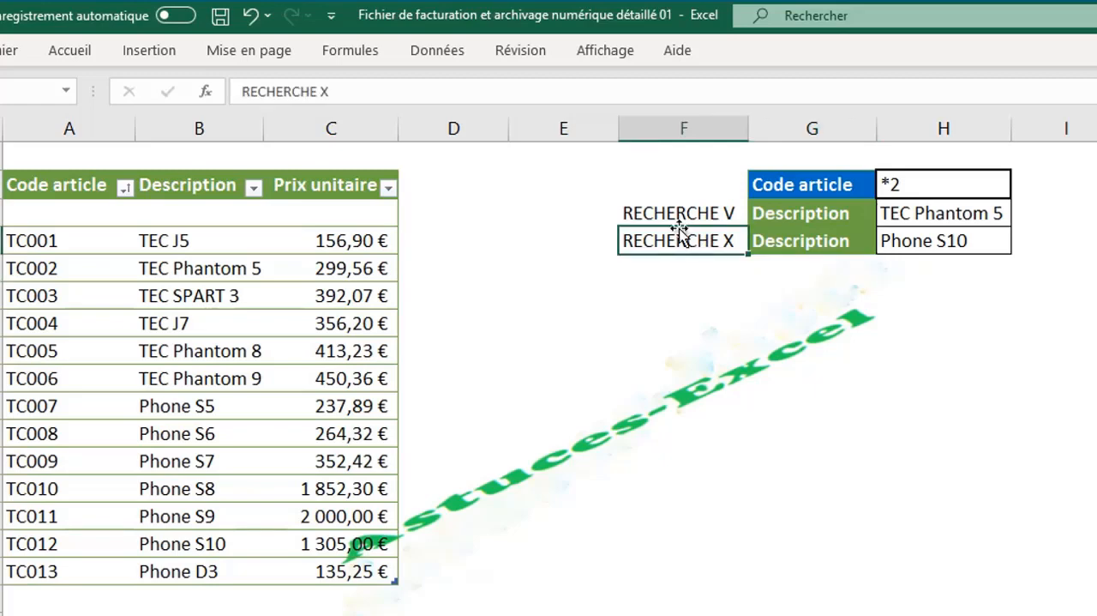
pyautogui.moveTo(679, 228); pyautogui.dragTo(687, 321)
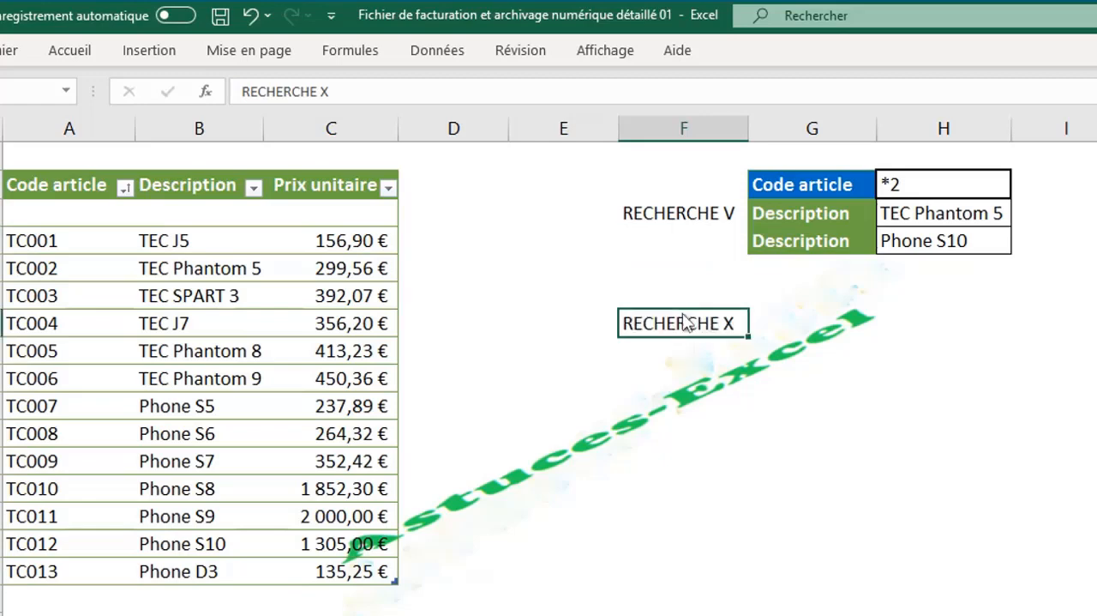
pyautogui.click(798, 241)
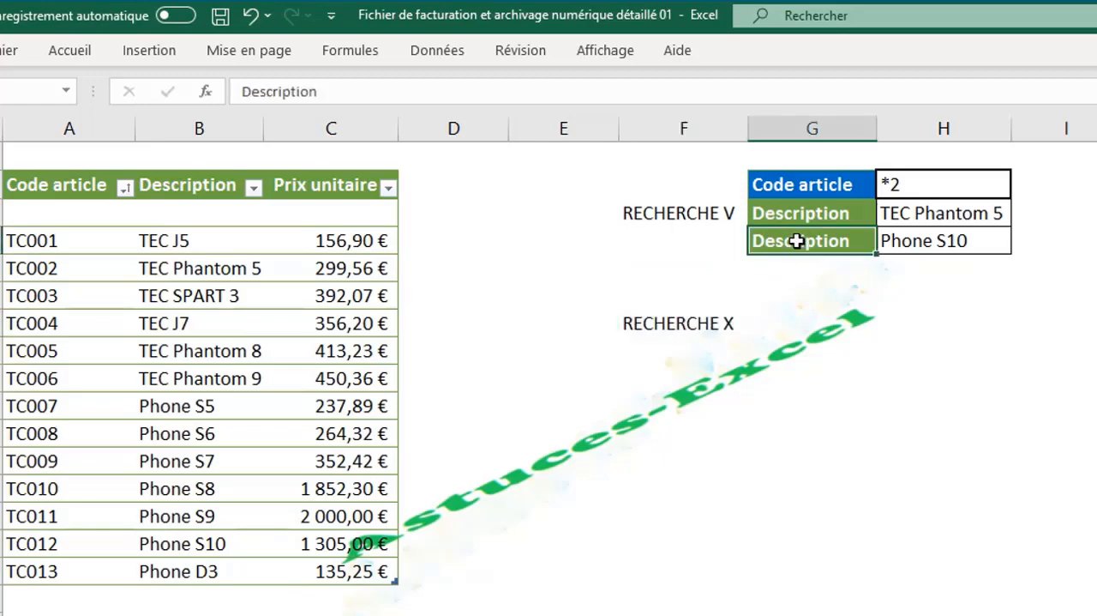
pyautogui.moveTo(798, 241); pyautogui.dragTo(794, 296)
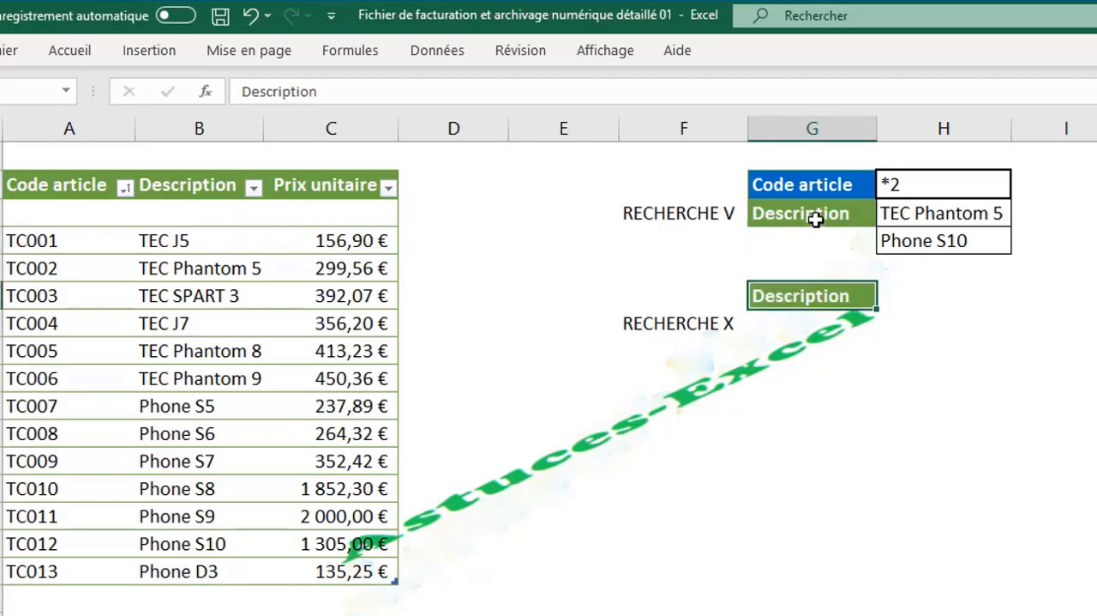
pyautogui.click(311, 187)
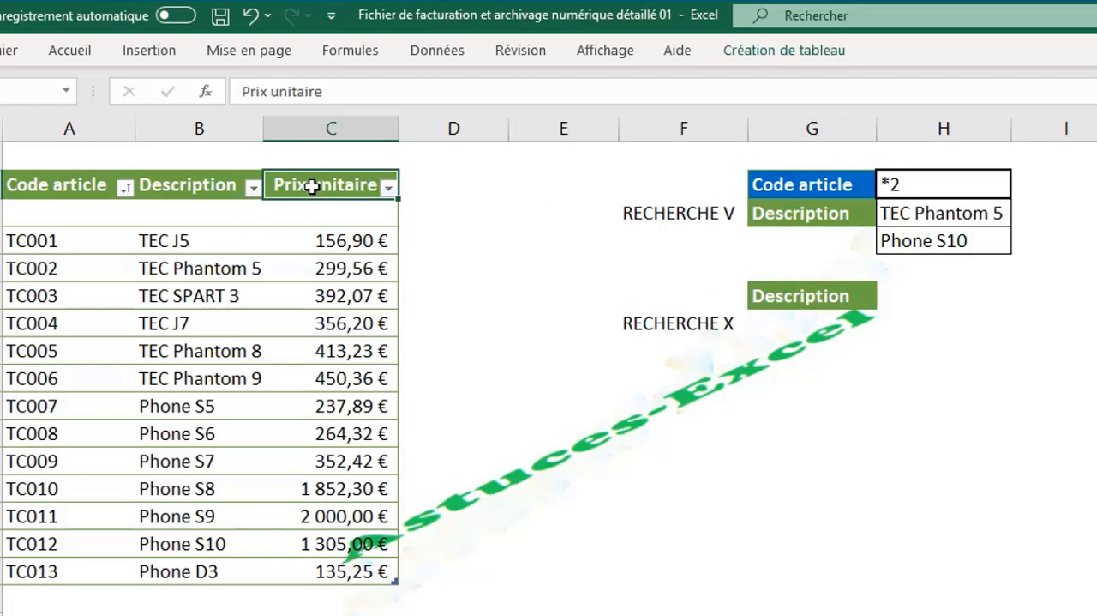
pyautogui.write('c')
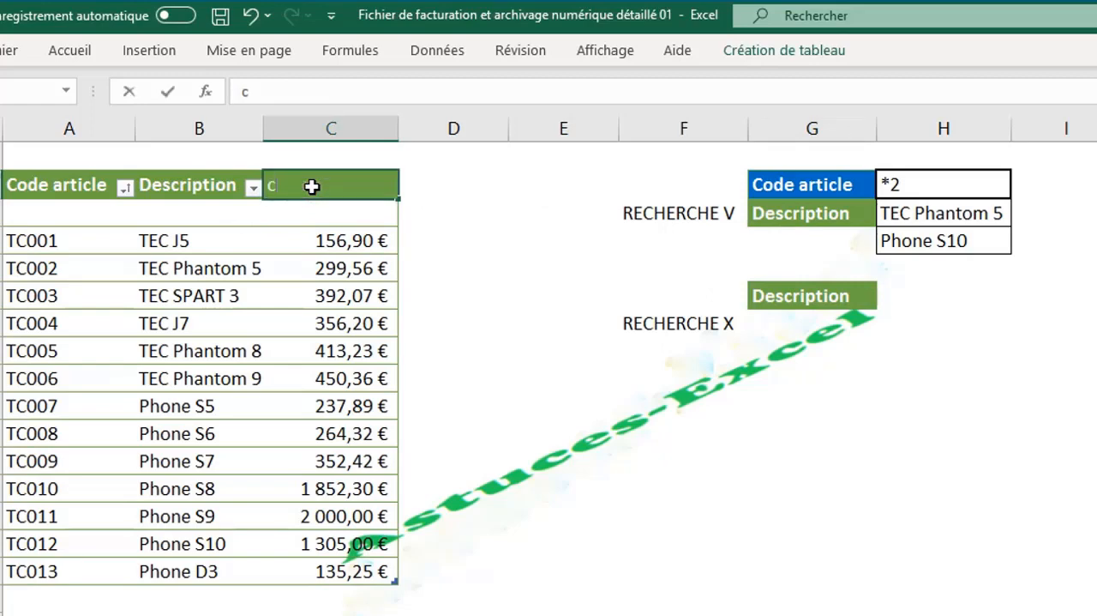
pyautogui.press('Return')
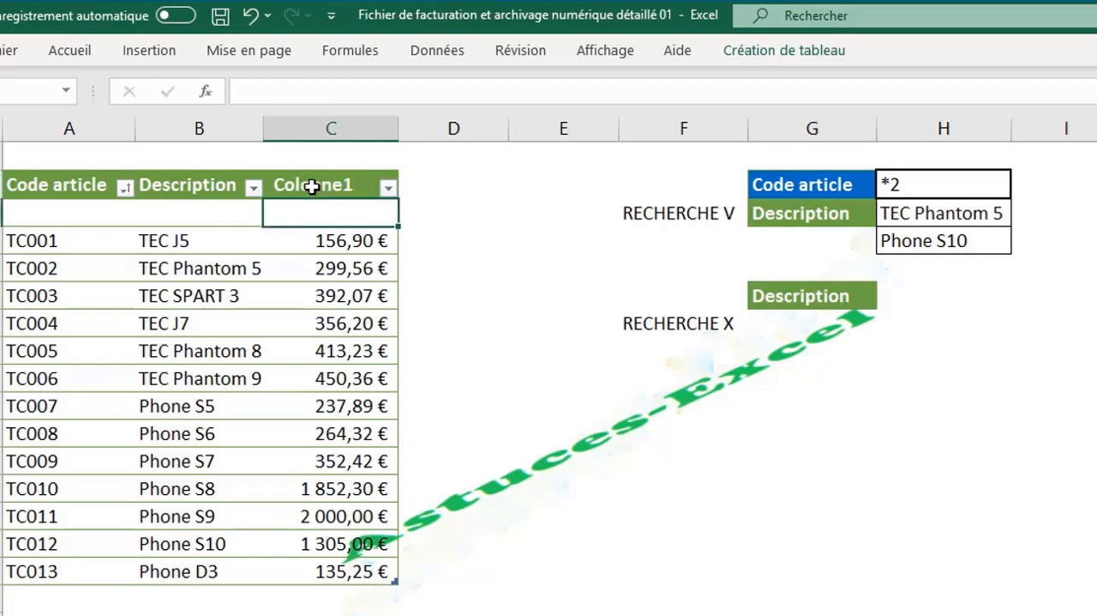
pyautogui.click(252, 19)
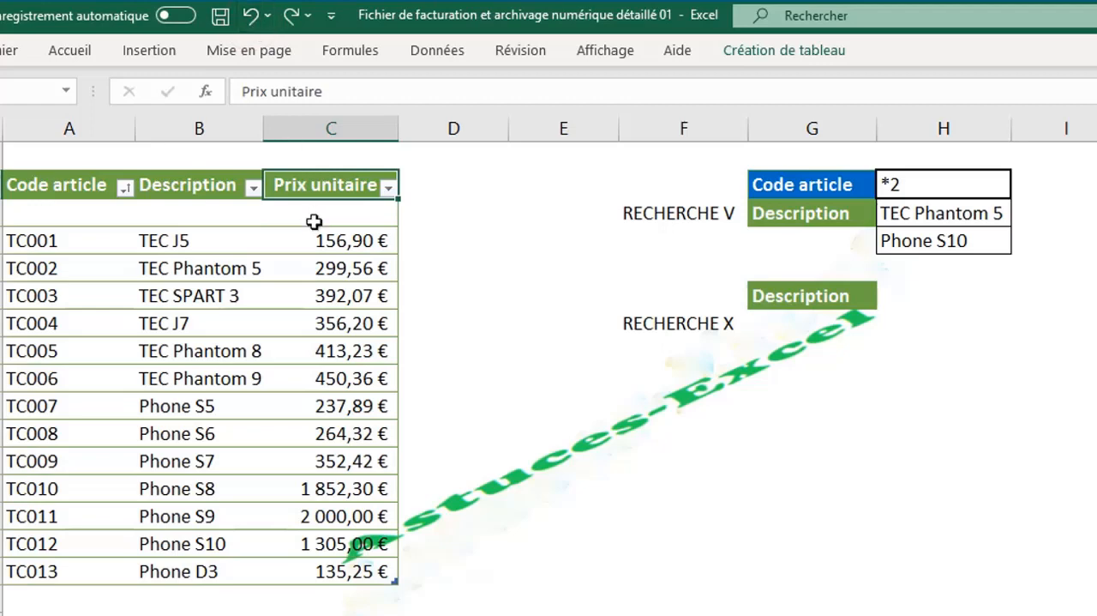
# - Copy the table's Prix unitaire header into G6 below Description and into H8 beside the moved Description label
pyautogui.hotkey('ctrl', 'c')
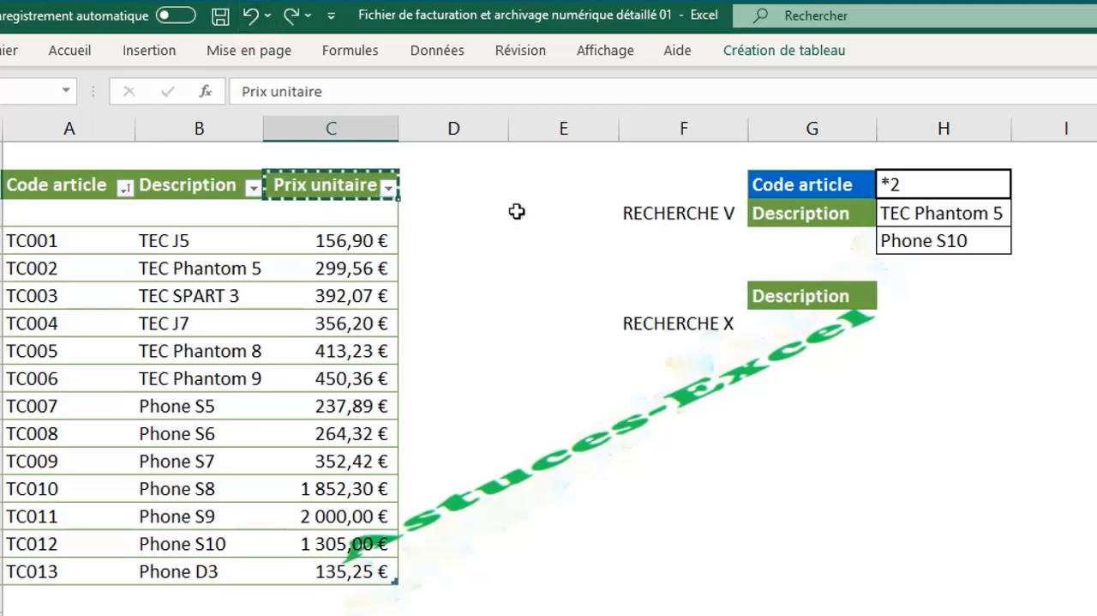
pyautogui.click(798, 236)
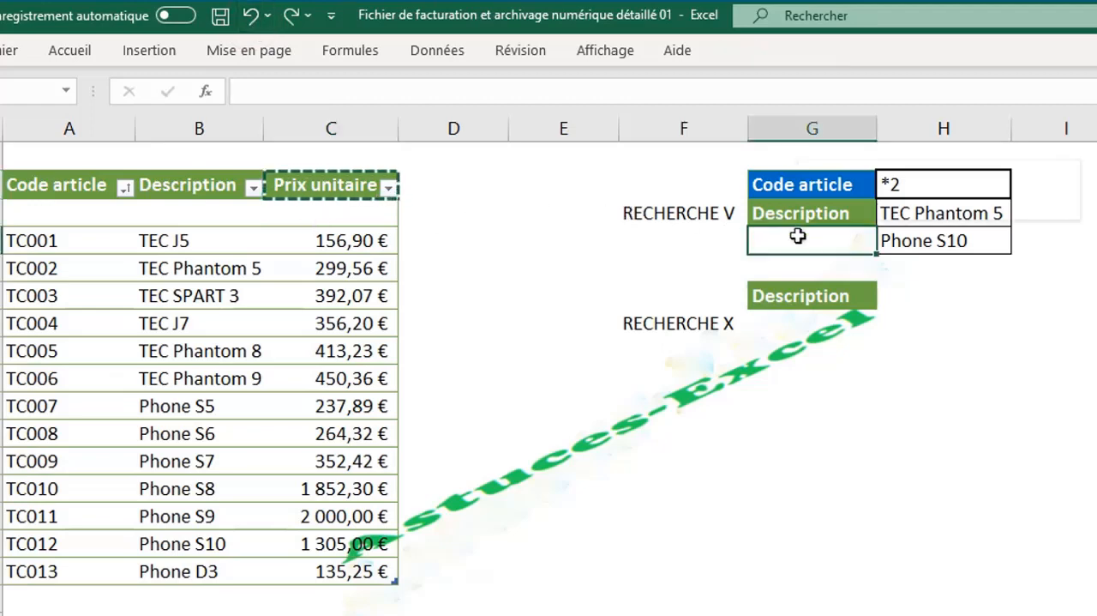
pyautogui.rightClick(798, 235)
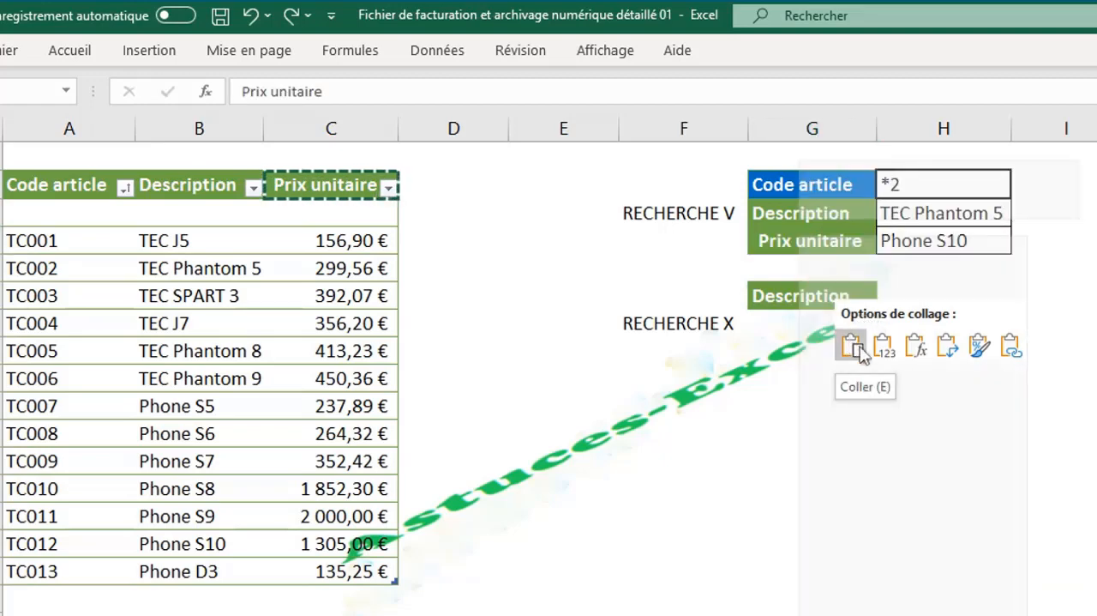
pyautogui.click(853, 346)
pyautogui.click(941, 295)
pyautogui.hotkey('ctrl', 'v')
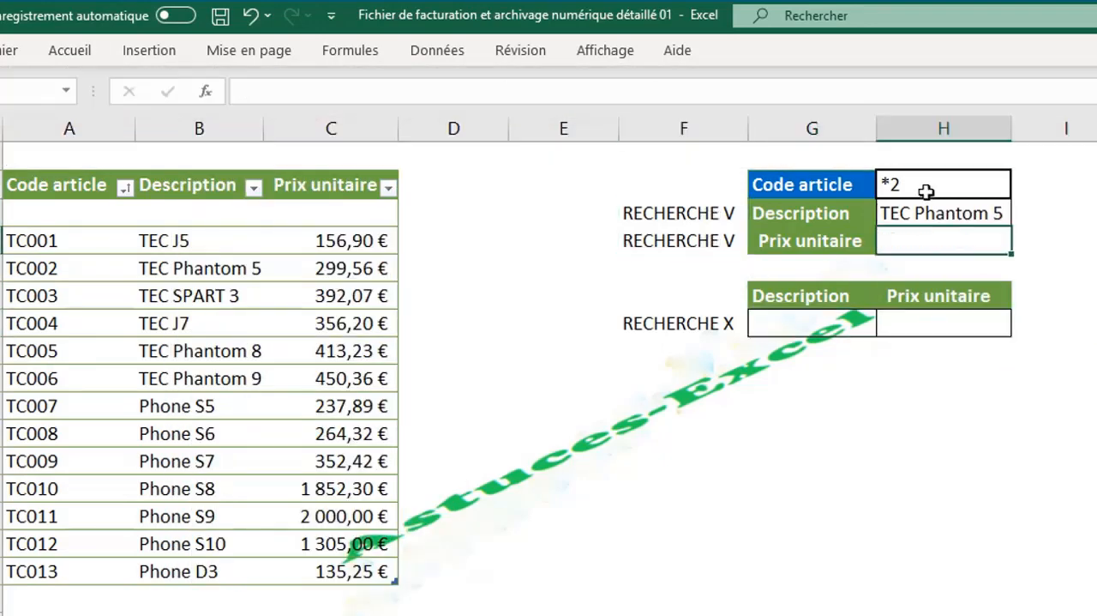
# - Set the Code article in H4 to TC007
pyautogui.click(927, 191)
pyautogui.write('TC007')
pyautogui.press('Return')
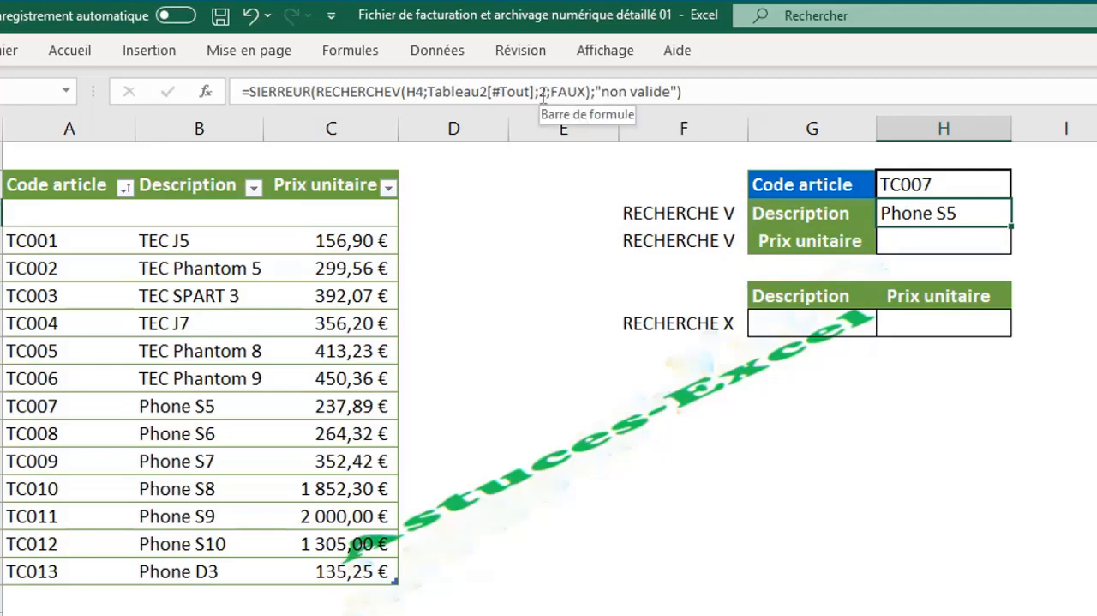
# - Copy the Description RECHERCHEV formula from H5 into the Prix unitaire cell H6
pyautogui.click(915, 234)
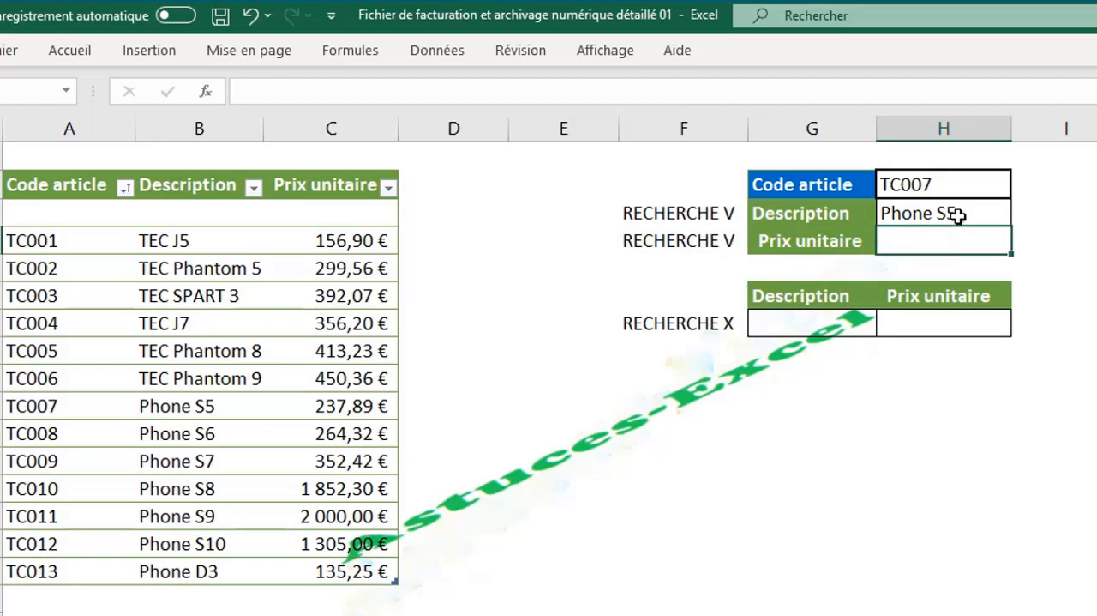
pyautogui.hotkey('ctrl', 'v')
pyautogui.moveTo(681, 90); pyautogui.dragTo(229, 76)
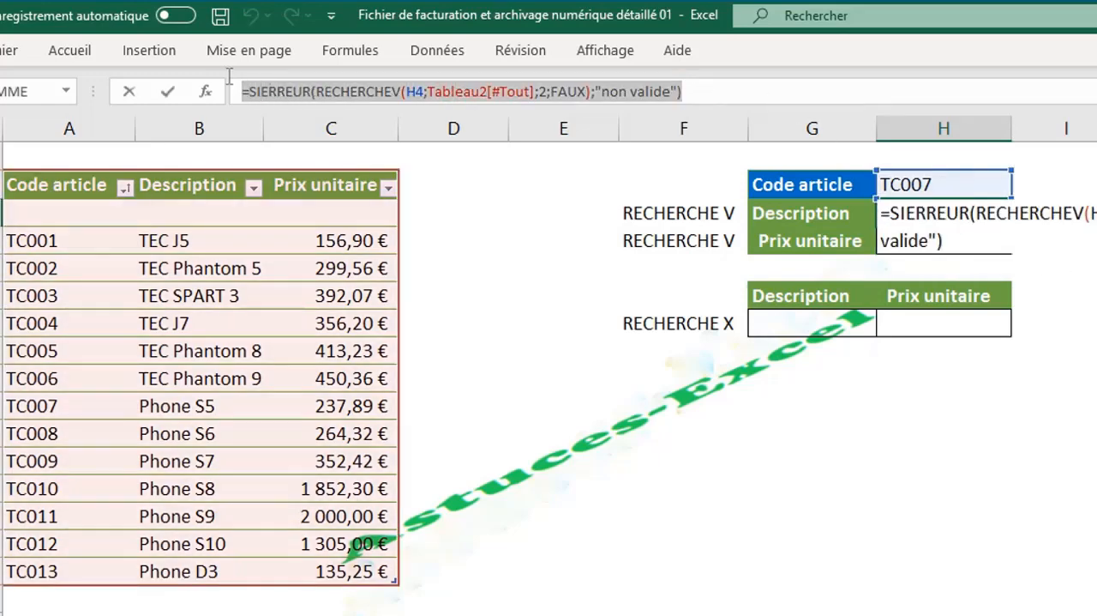
pyautogui.press('BackSpace')
pyautogui.hotkey('ctrl', 'v')
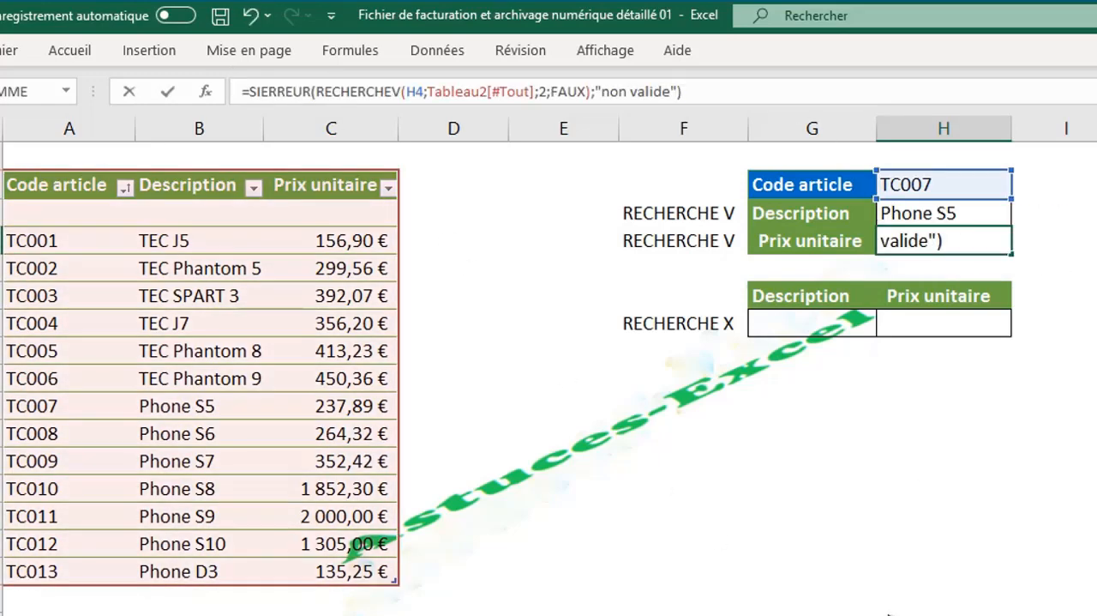
# - Set the column index of the RECHERCHEV formula in H6 to 3 and validate it
pyautogui.click(544, 91)
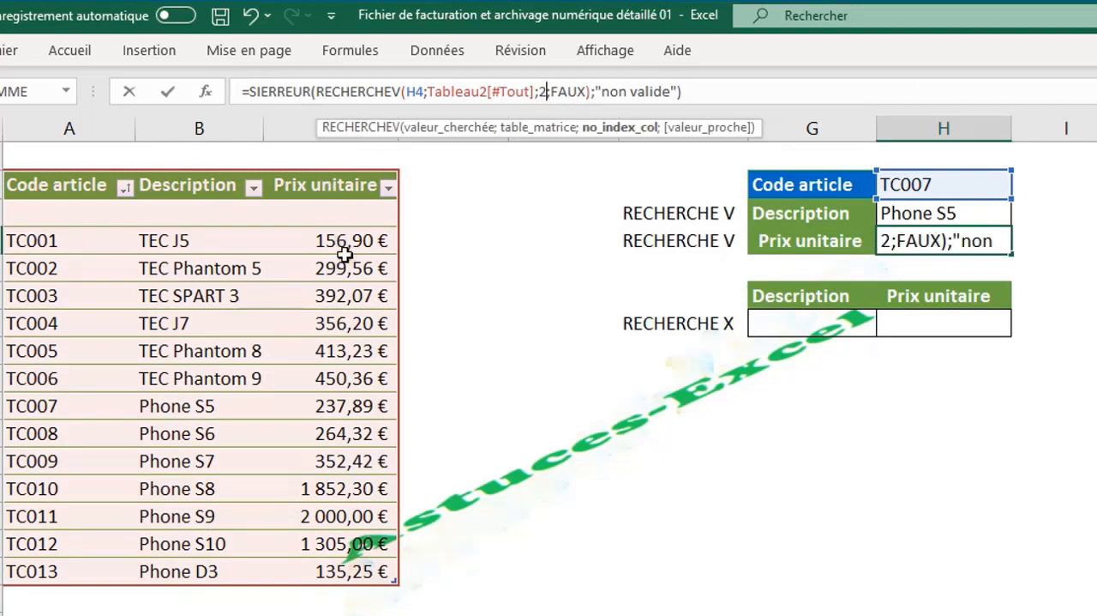
pyautogui.press('BackSpace')
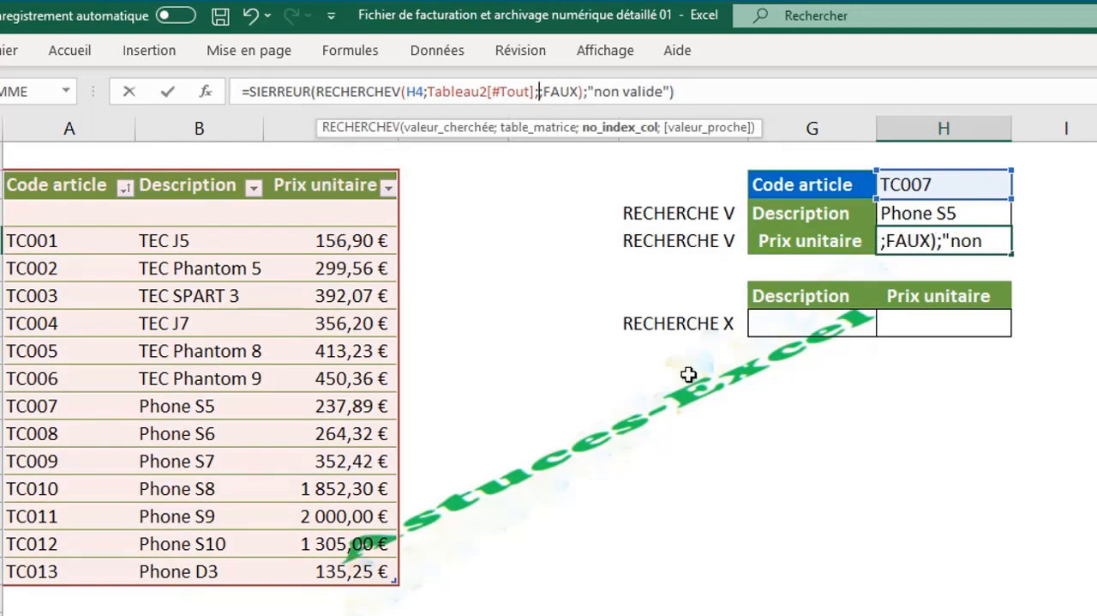
pyautogui.write('3')
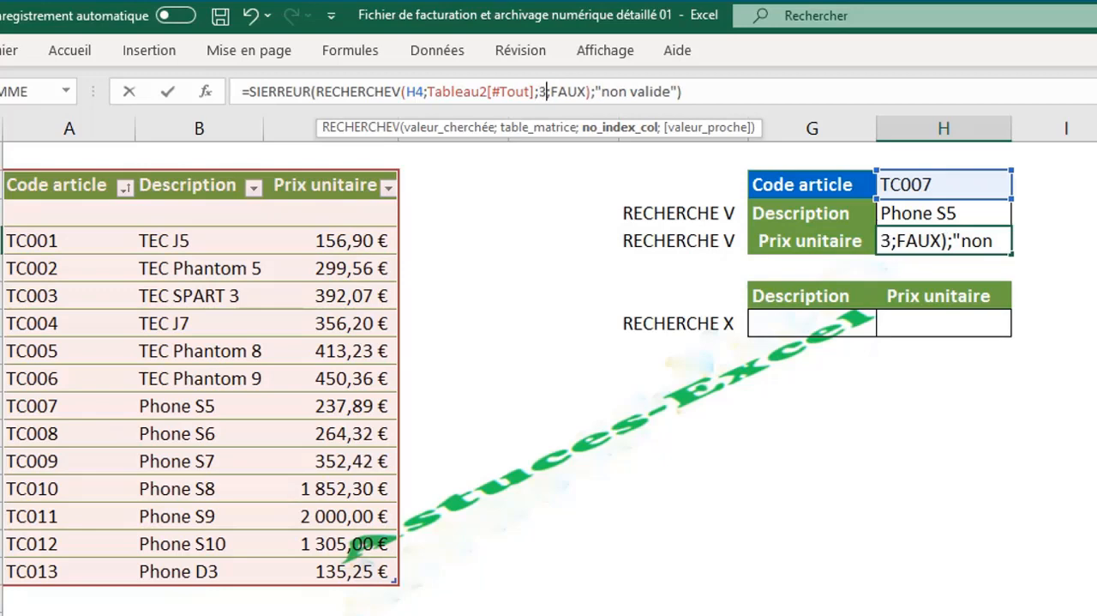
pyautogui.press('Return')
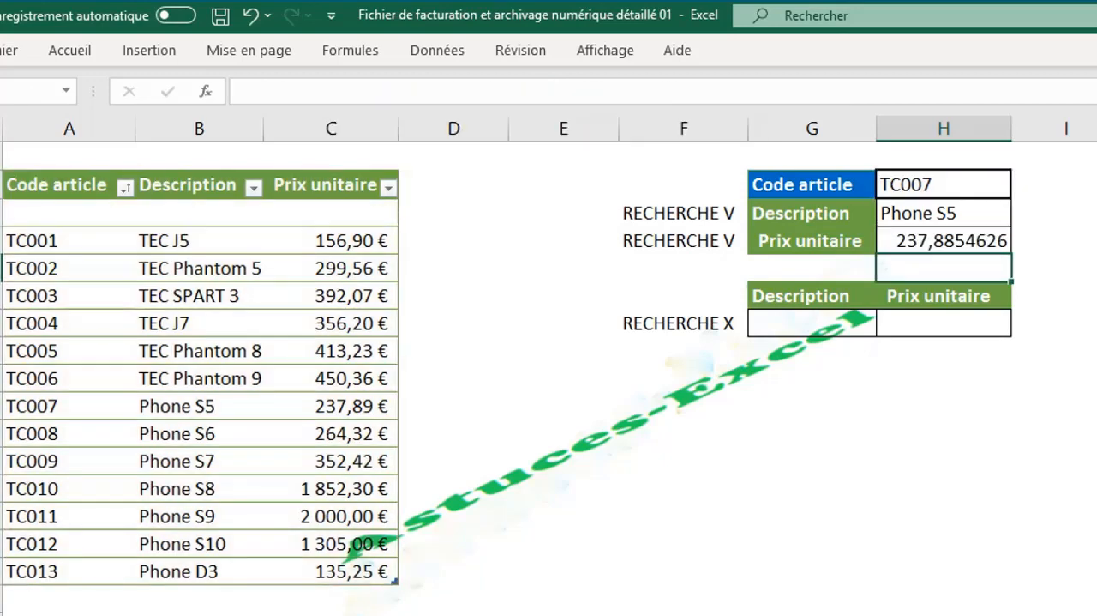
# - Start a RECHERCHEX formula in G9 under Description with the article code in H4 as the lookup value
pyautogui.click(817, 321)
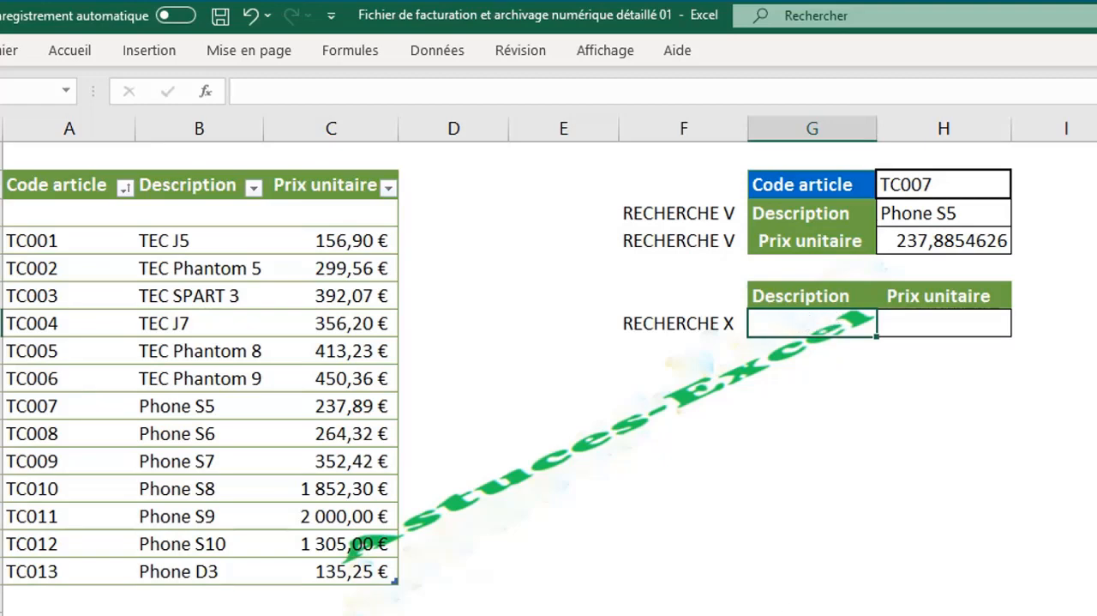
pyautogui.write('=')
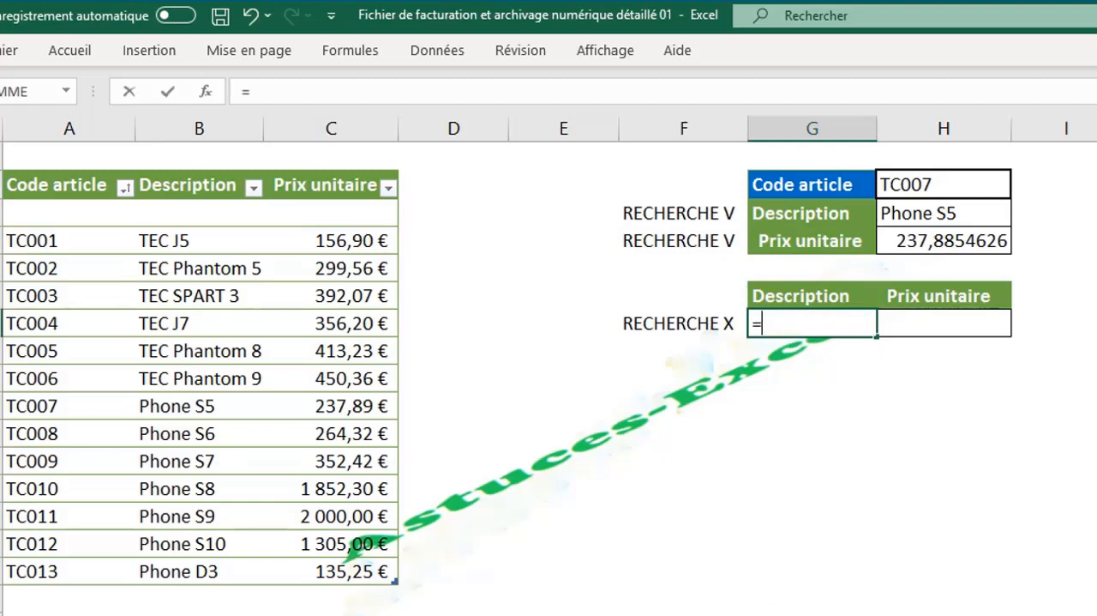
pyautogui.write('rc')
pyautogui.press('BackSpace')
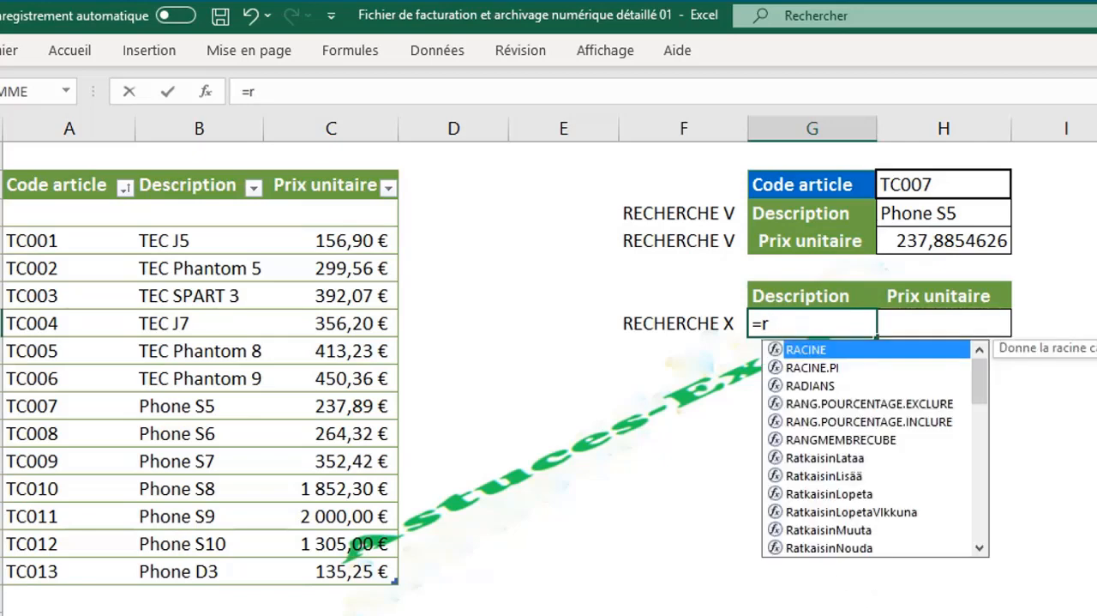
pyautogui.write('e')
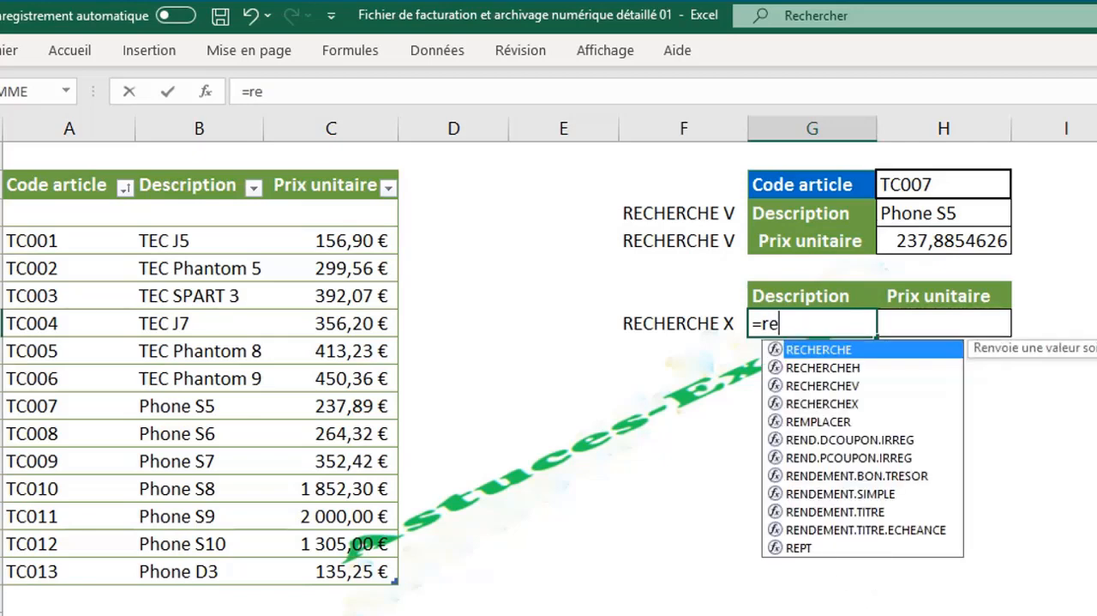
pyautogui.doubleClick(843, 403)
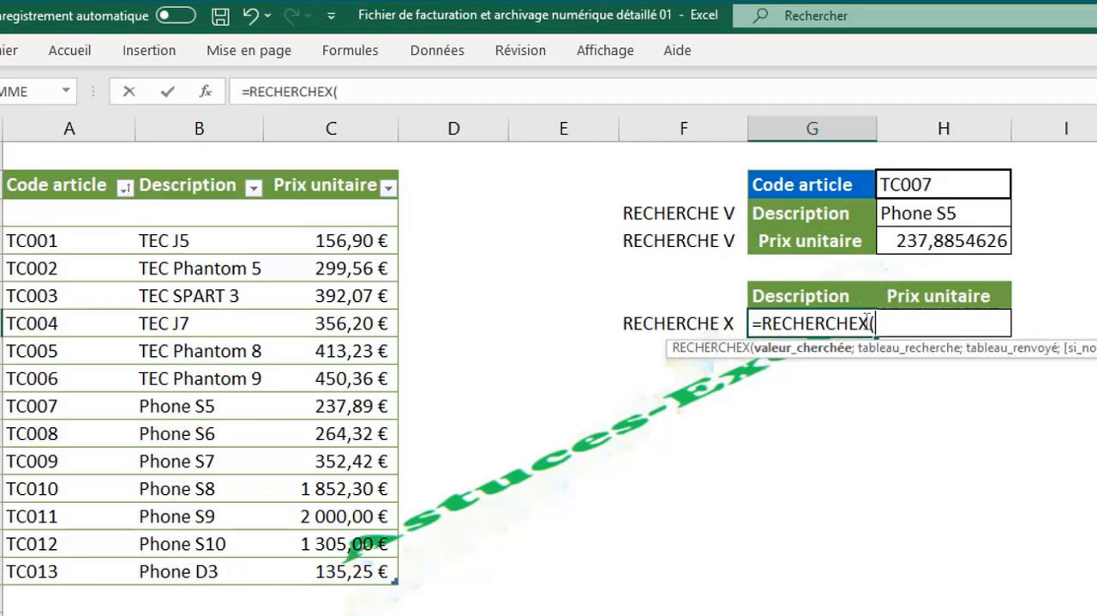
pyautogui.click(944, 186)
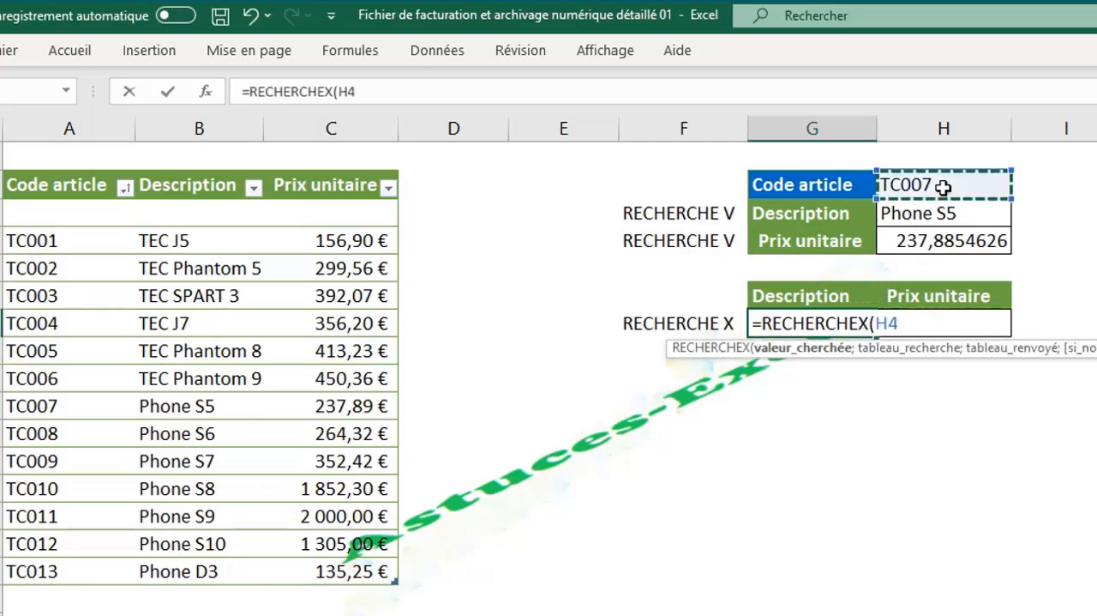
# - Use the table's Code article column as the lookup array and the Description to Prix unitaire columns as the return array
pyautogui.write(';')
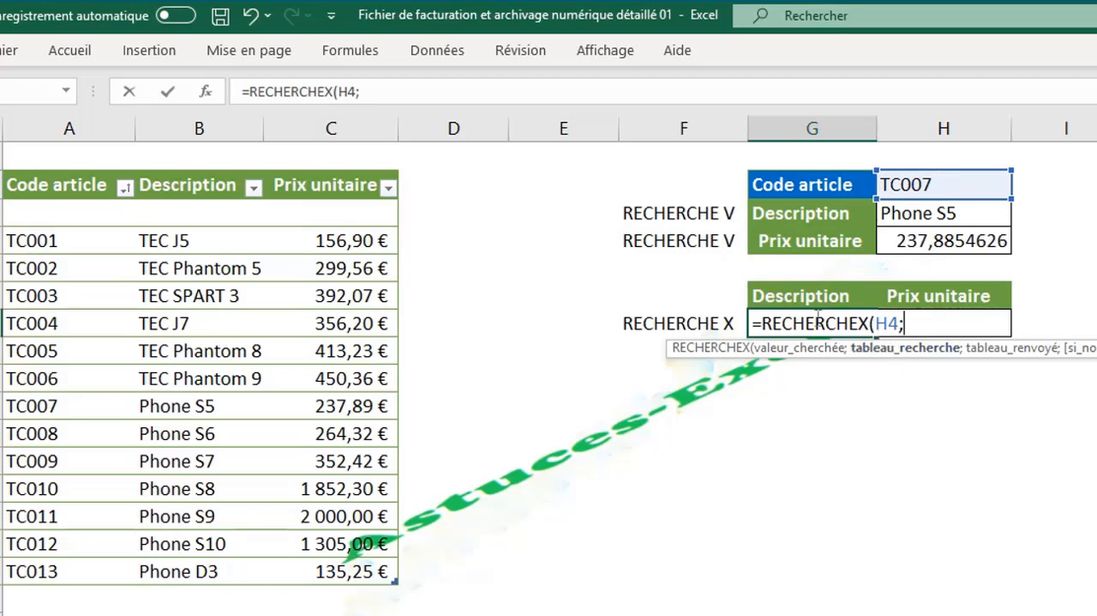
pyautogui.click(58, 171)
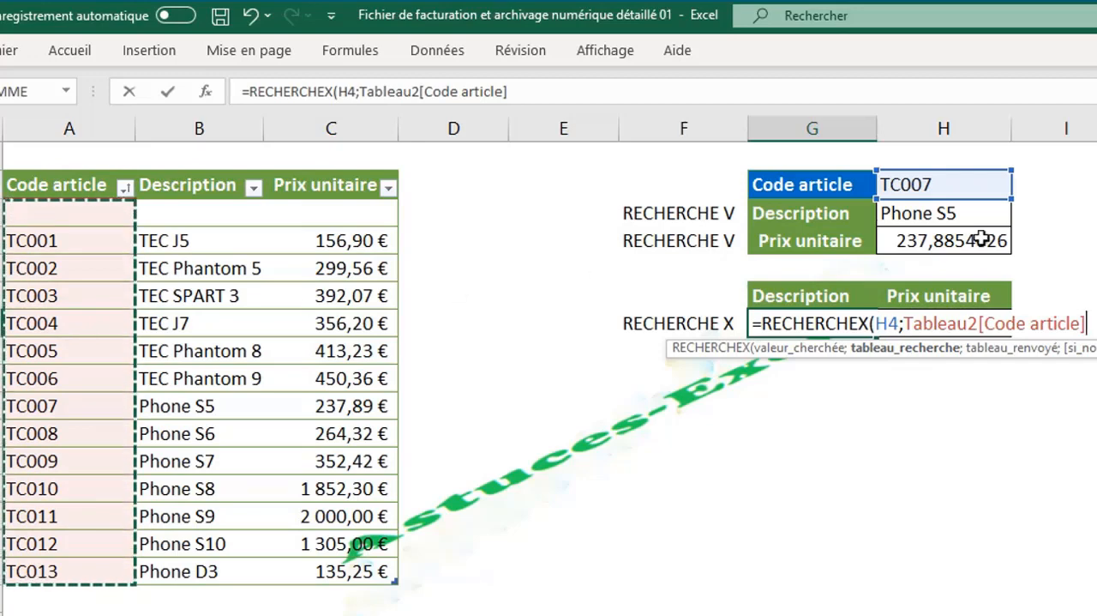
pyautogui.write(';')
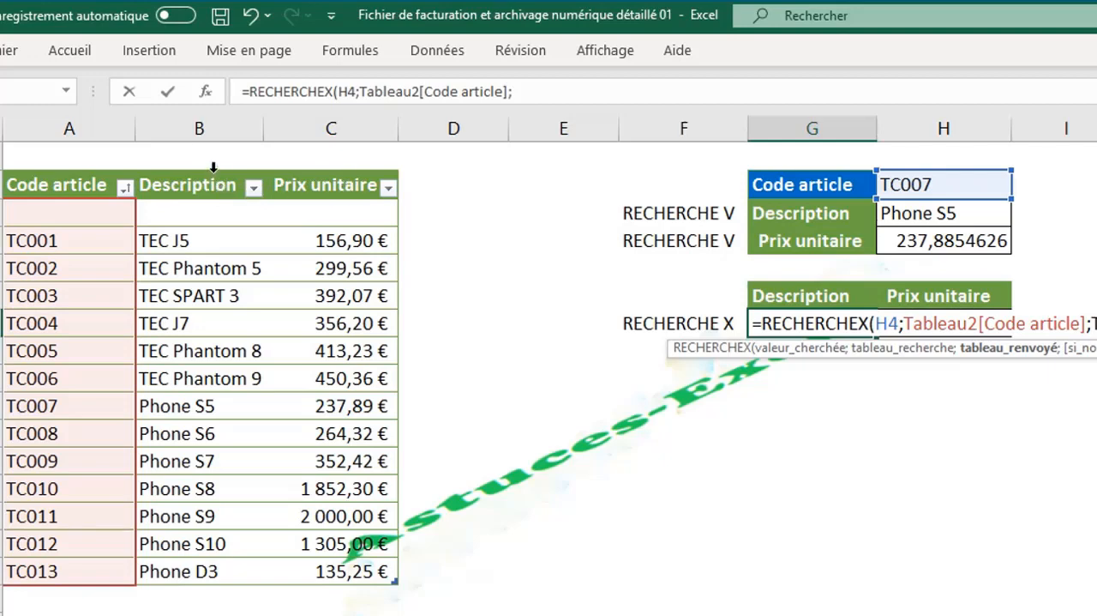
pyautogui.moveTo(213, 168); pyautogui.dragTo(331, 171)
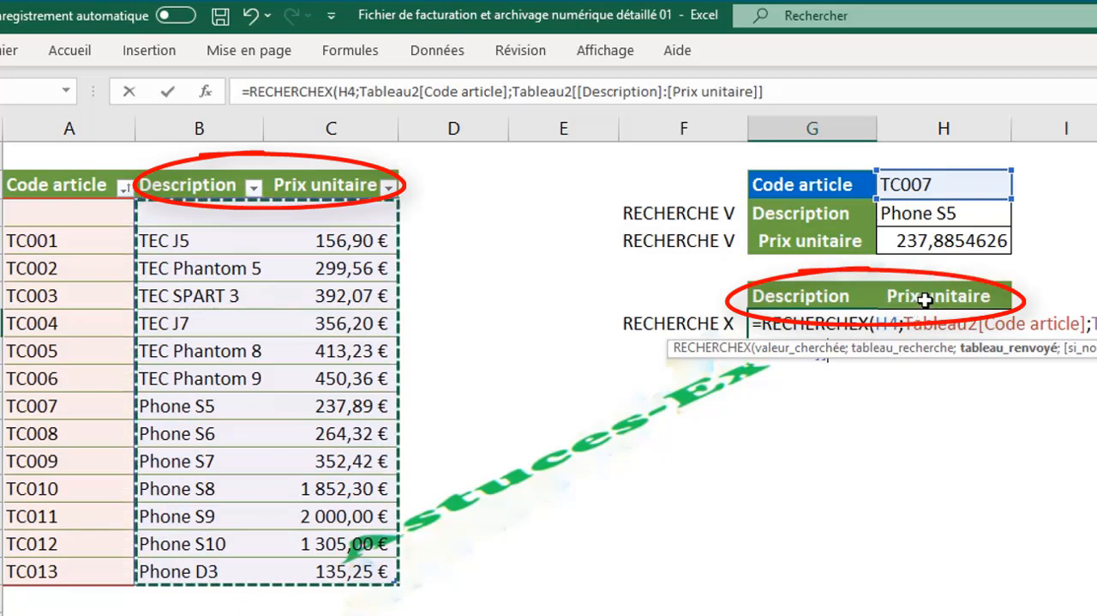
# - Leave the si_non_trouvé argument empty, choose 0 - Correspondance exacte as the match mode, and validate the RECHERCHEX formula
pyautogui.write(';')
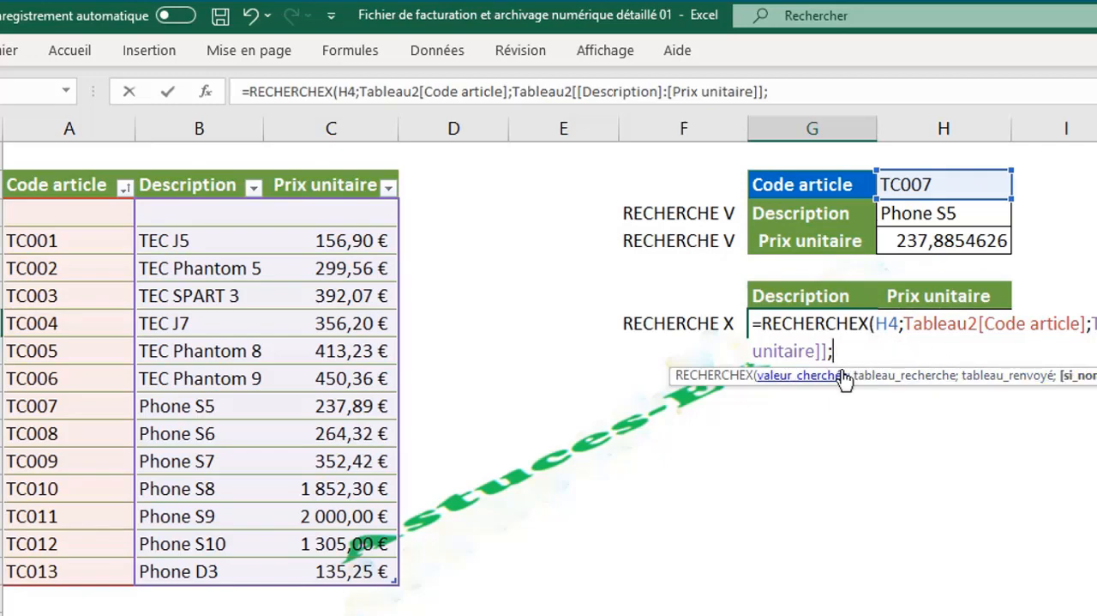
pyautogui.write(';')
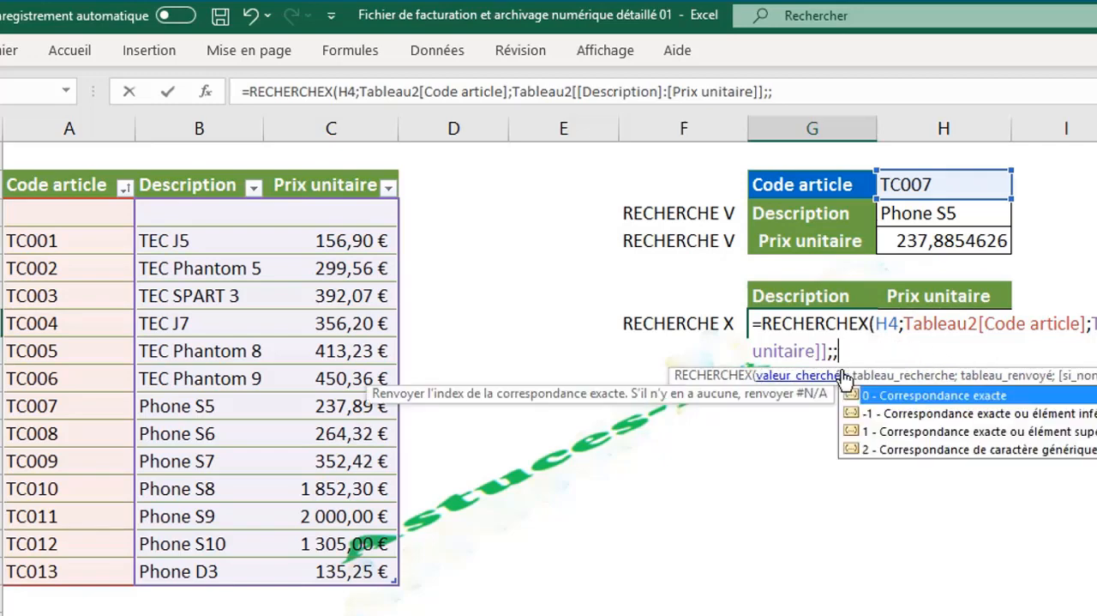
pyautogui.click(924, 452)
pyautogui.click(907, 397)
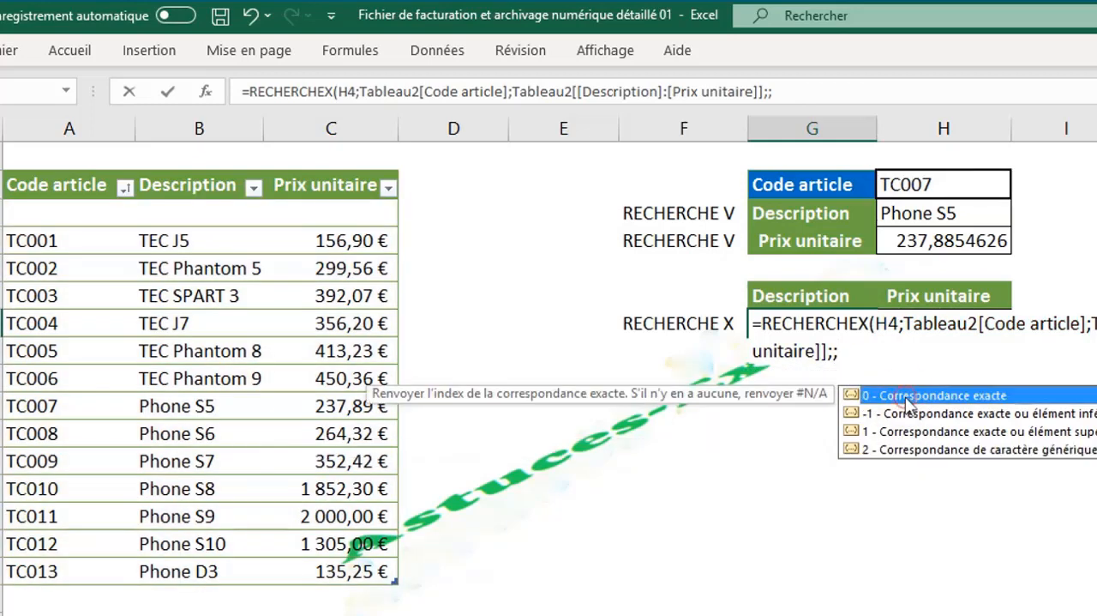
pyautogui.doubleClick(907, 402)
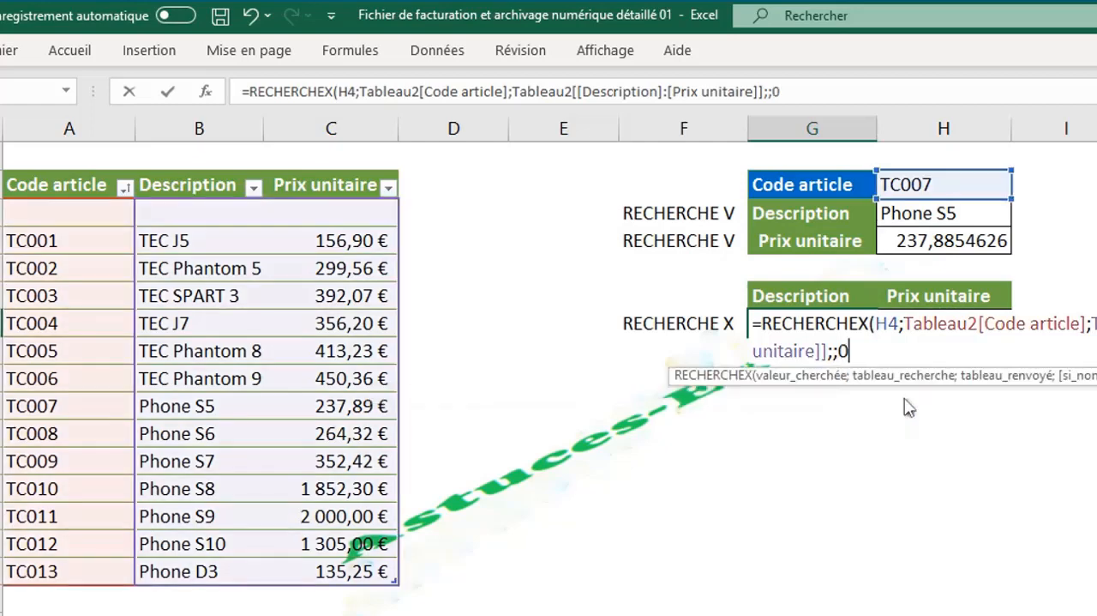
pyautogui.write(')')
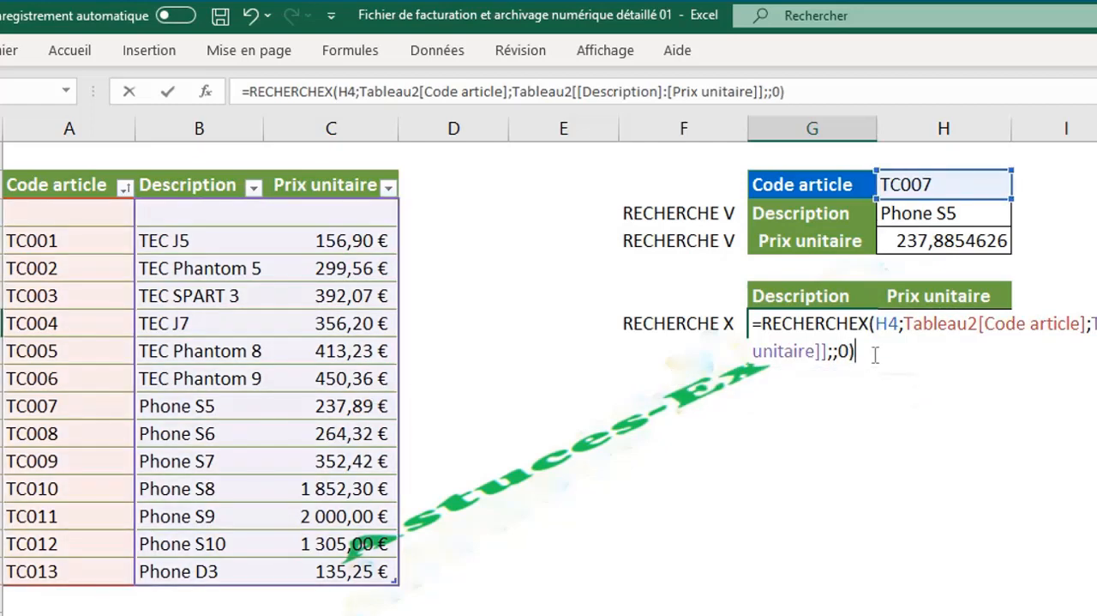
pyautogui.press('Return')
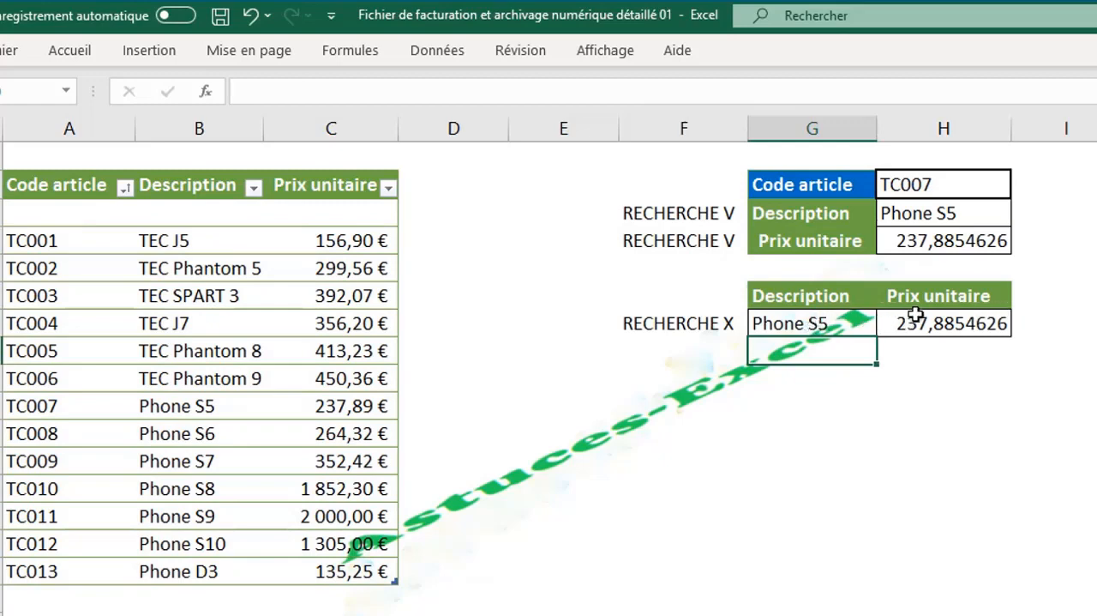
# - Examine the RECHERCHEX formula in G9 and its spilled counterpart in the Prix unitaire cell H9
pyautogui.click(855, 322)
pyautogui.click(941, 324)
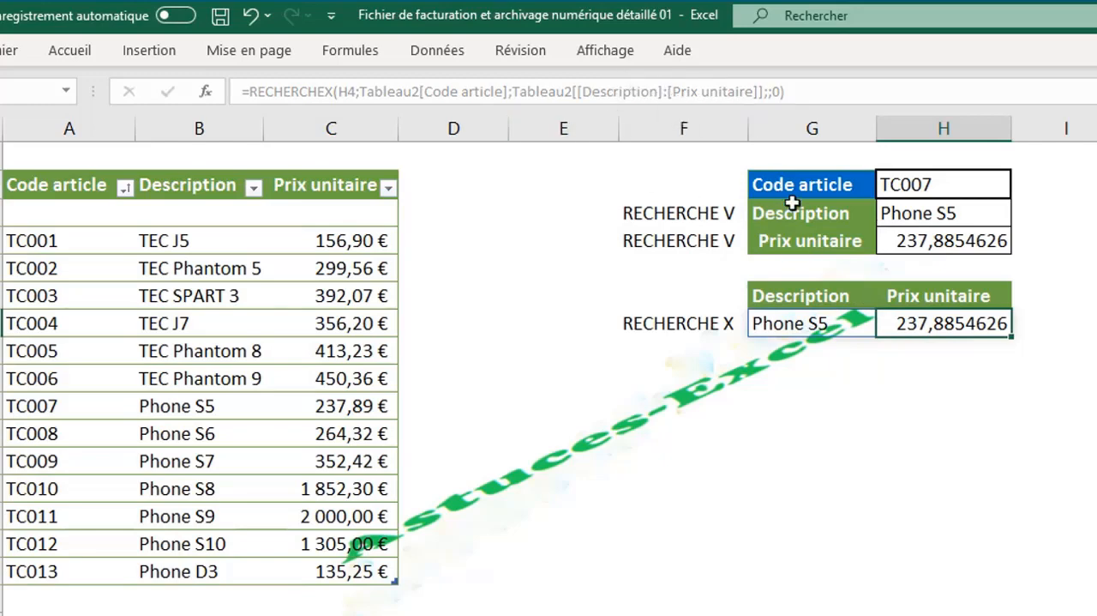
pyautogui.click(797, 329)
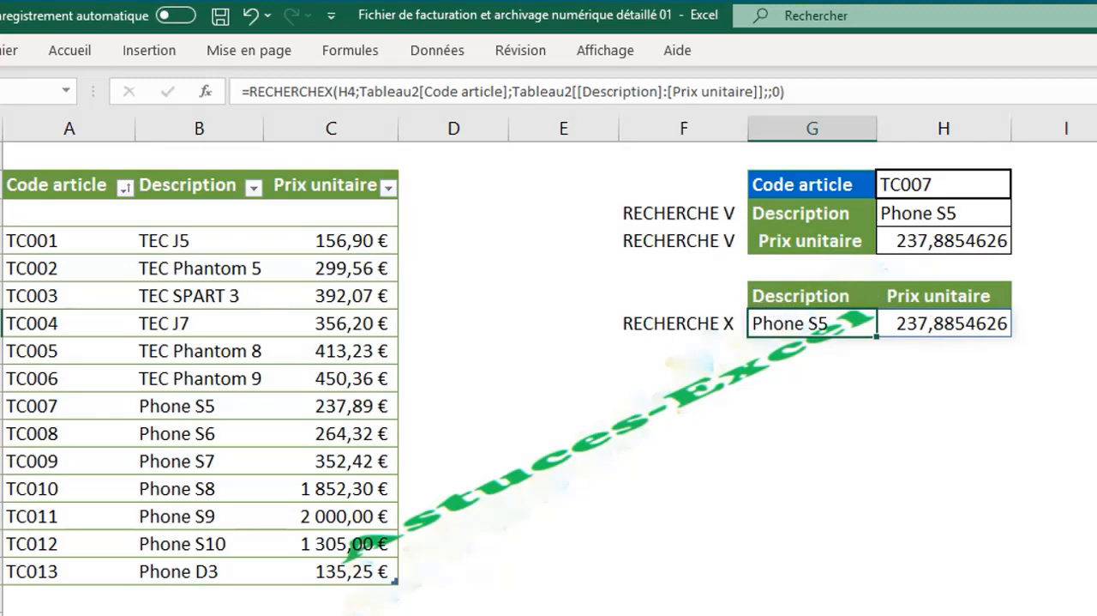
# - Switch to the worksheet containing the client table
pyautogui.hotkey('ctrl', 'pageup')
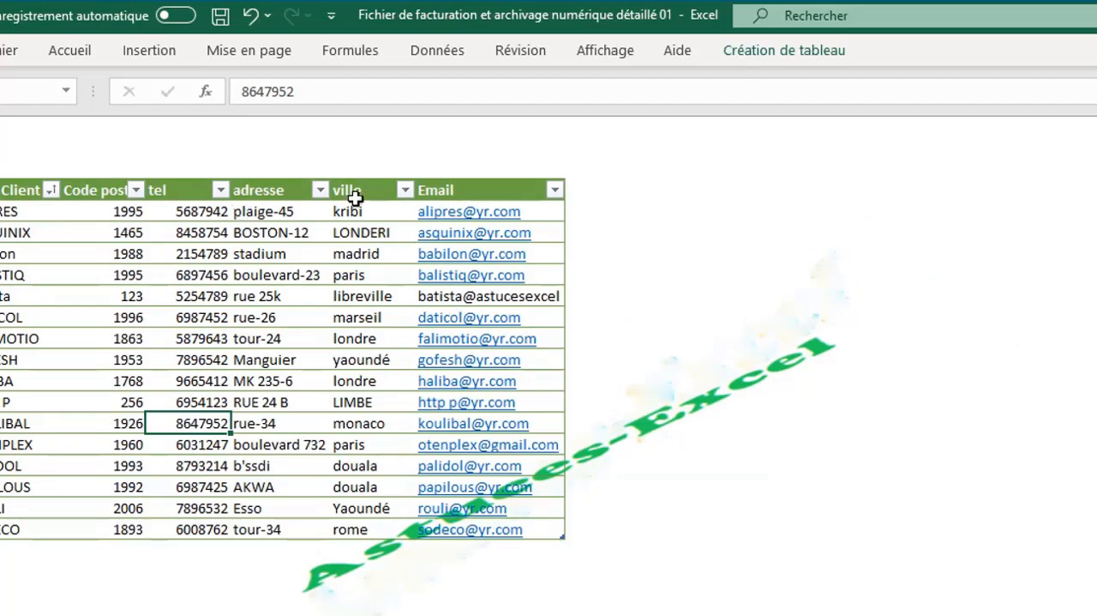